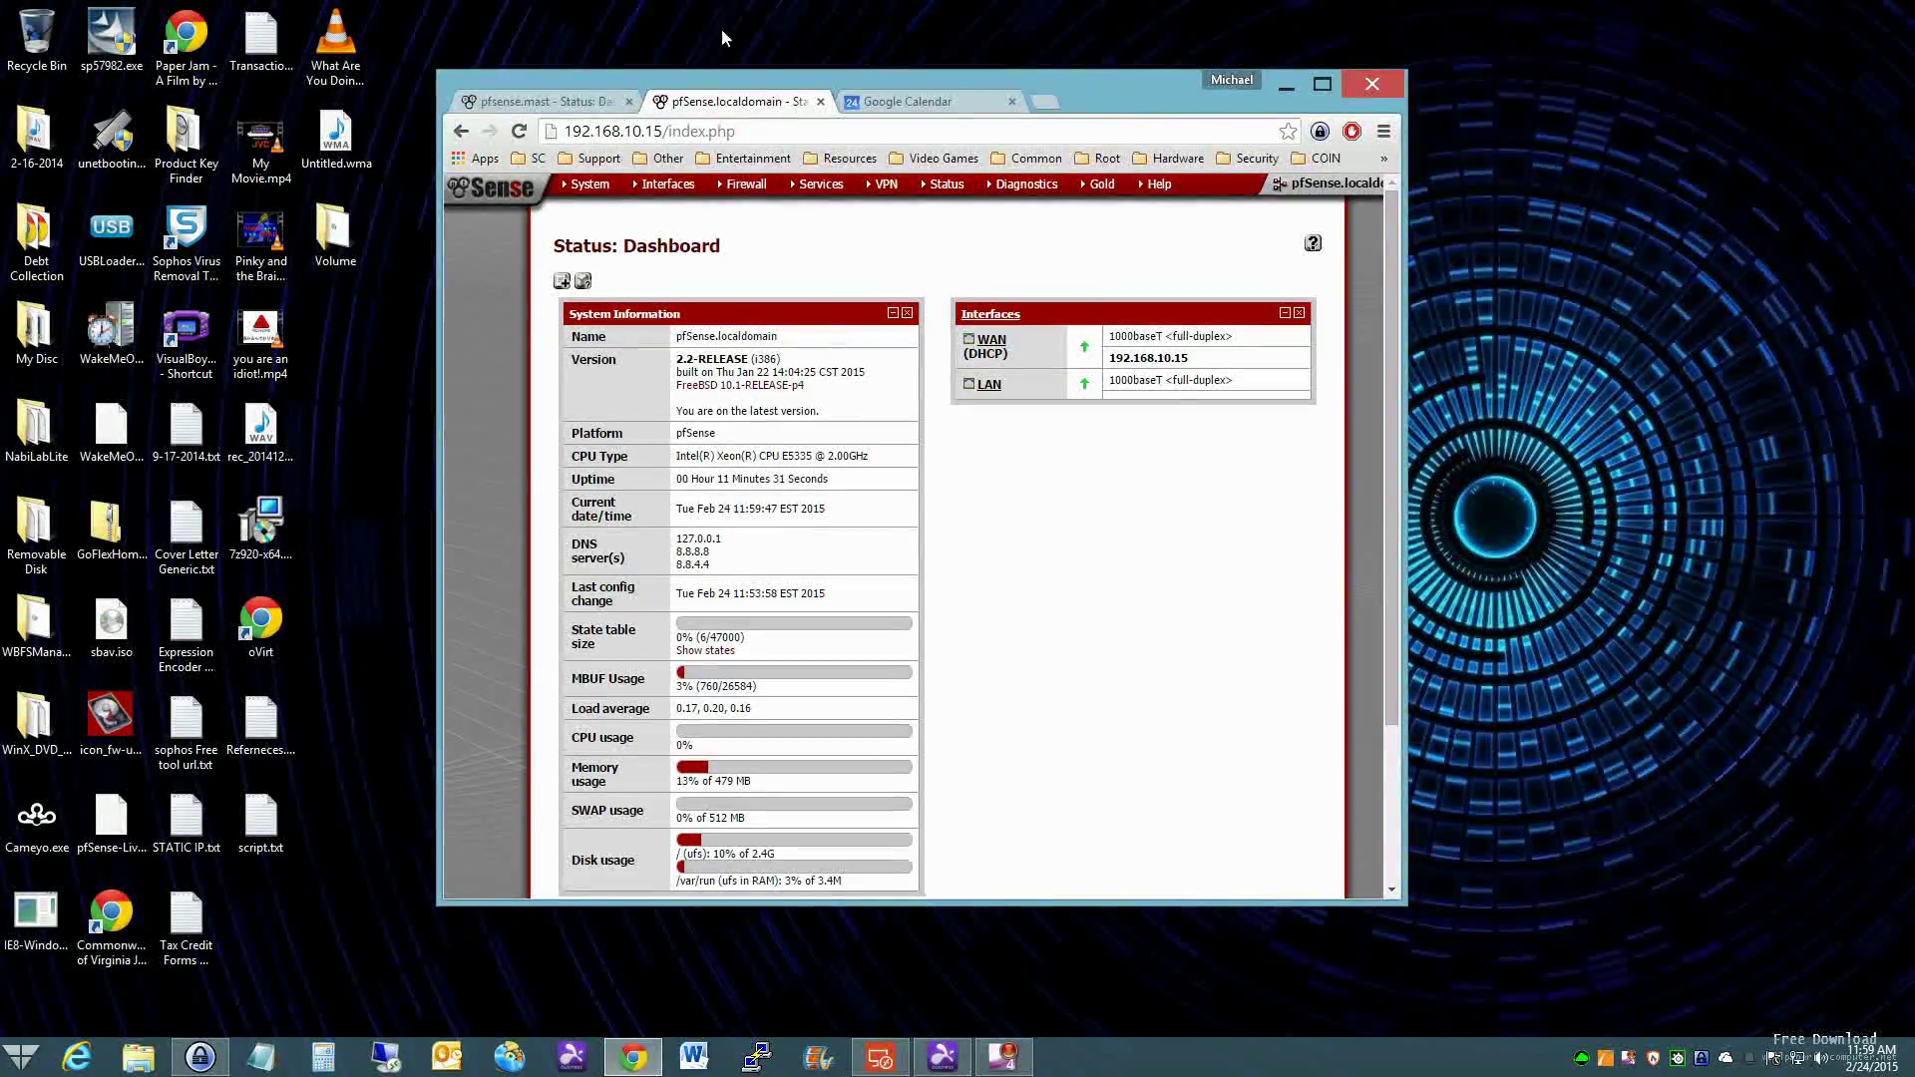
Close the two unneeded browser tabs, then reposition and enlarge the browser window around the pfSense dashboard
left_click(628, 102)
left_click(820, 101)
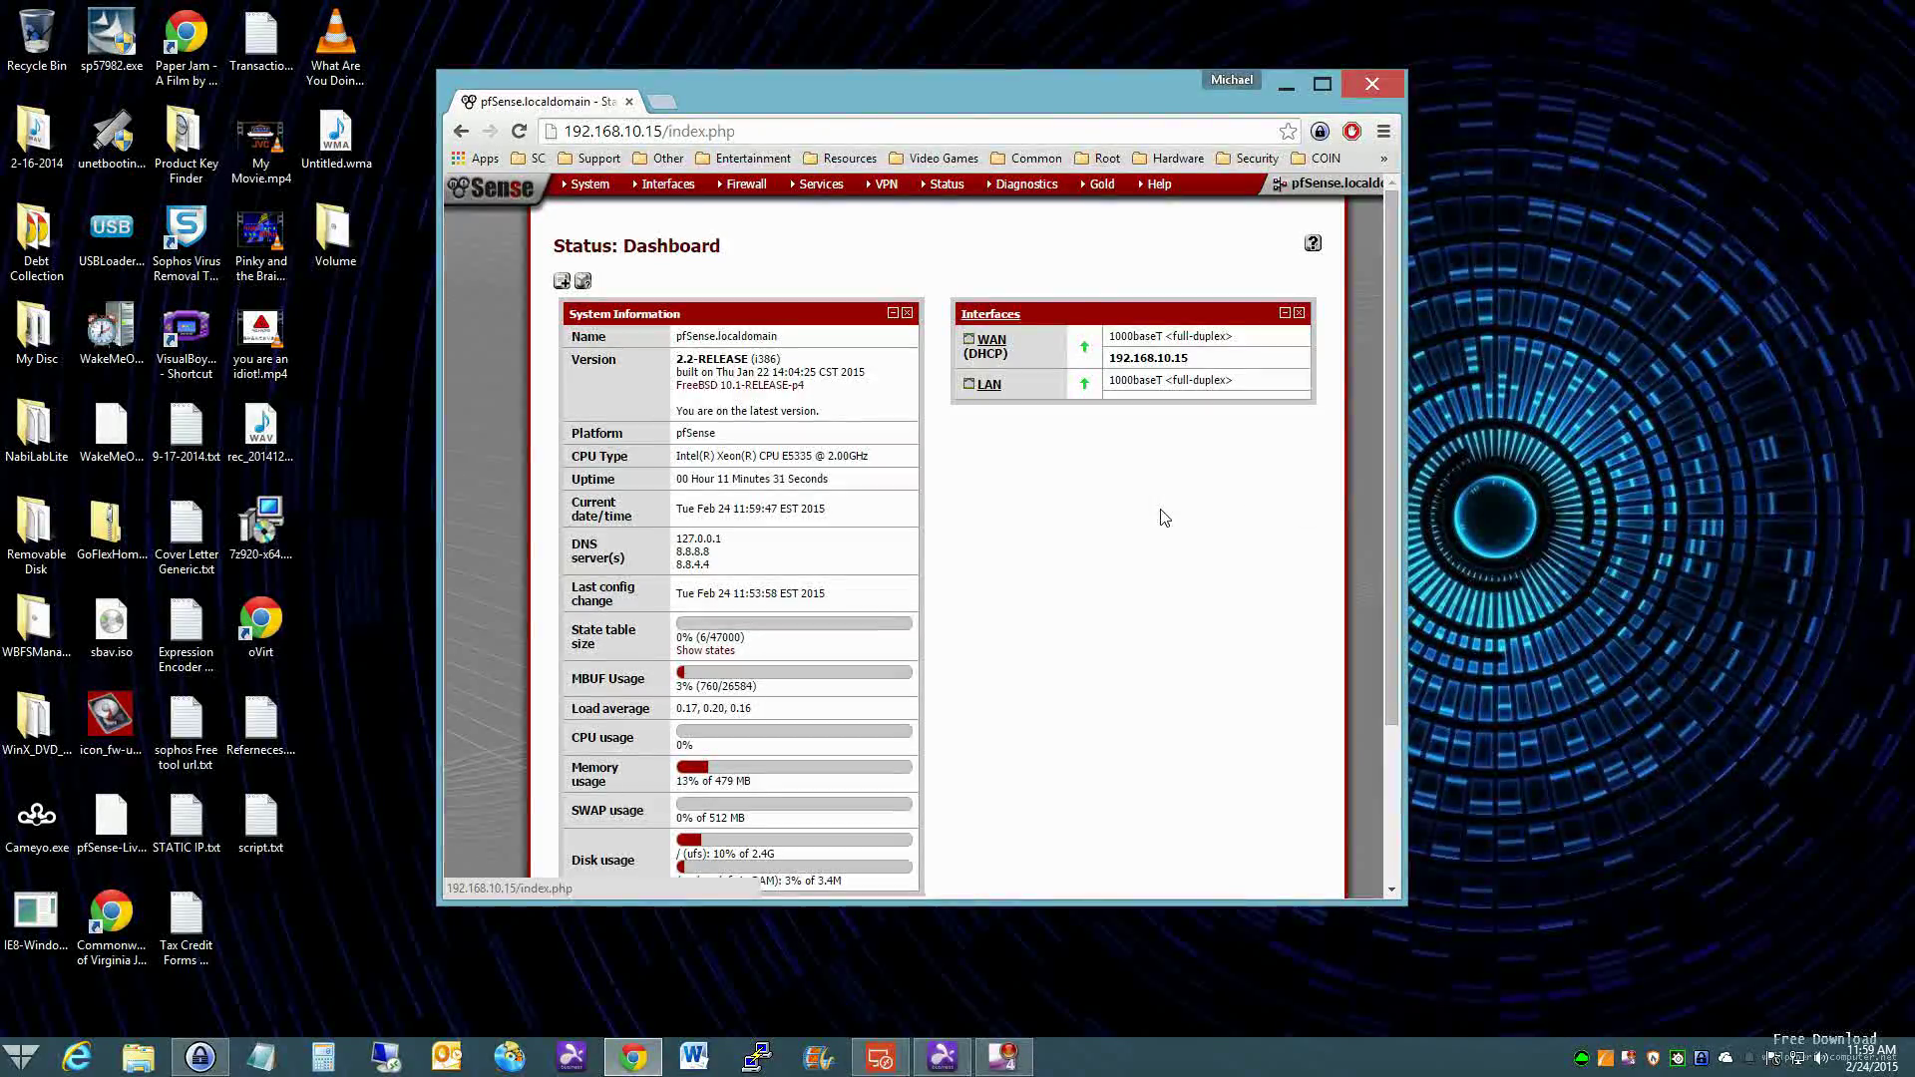
scroll(1196, 514, "down", 1)
scroll(1194, 514, "down", 1)
scroll(1157, 494, "up", 2)
left_click_drag(1157, 72, 1258, 53)
left_click_drag(1504, 874, 1725, 1012)
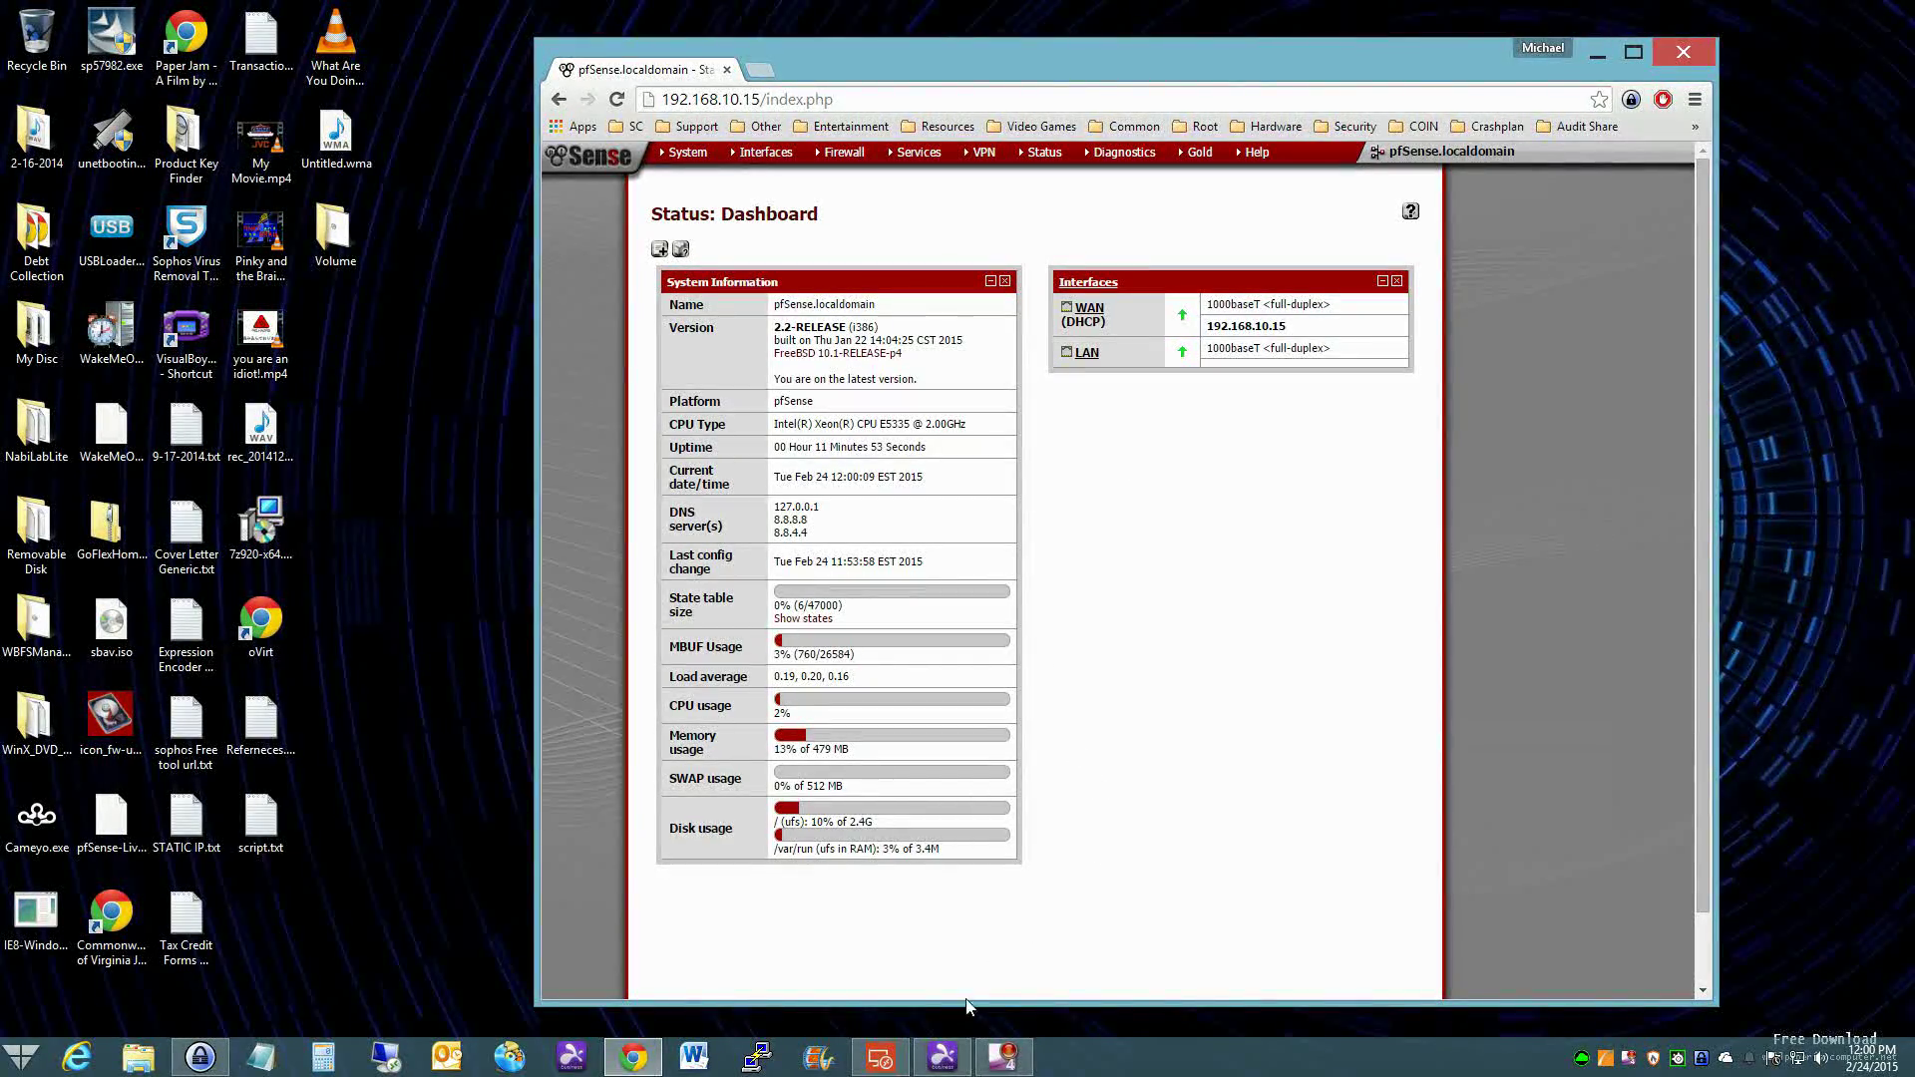
Switch to the Splashtop remote session, examine the VLAN interface assignments of the pfSense router there, and return to the local browser
left_click(935, 1067)
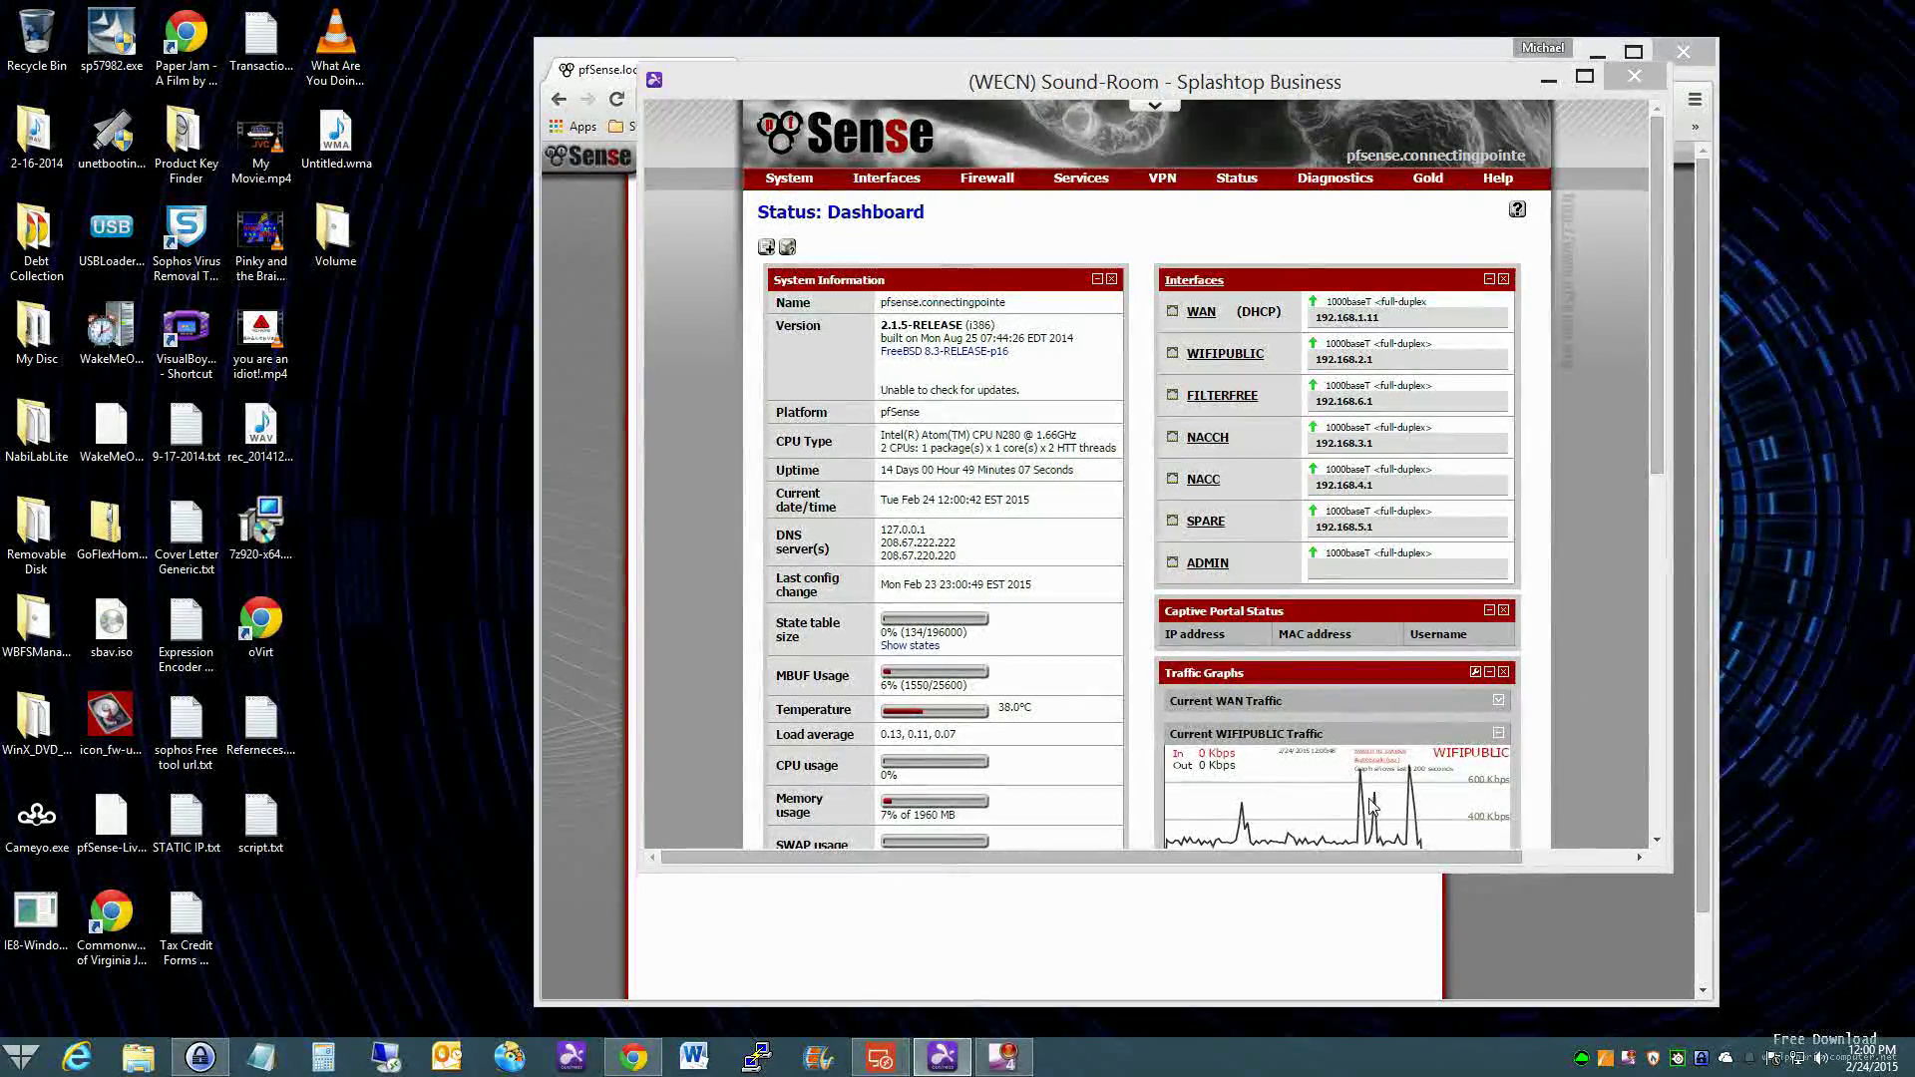
mouse_move(880, 190)
left_click(902, 203)
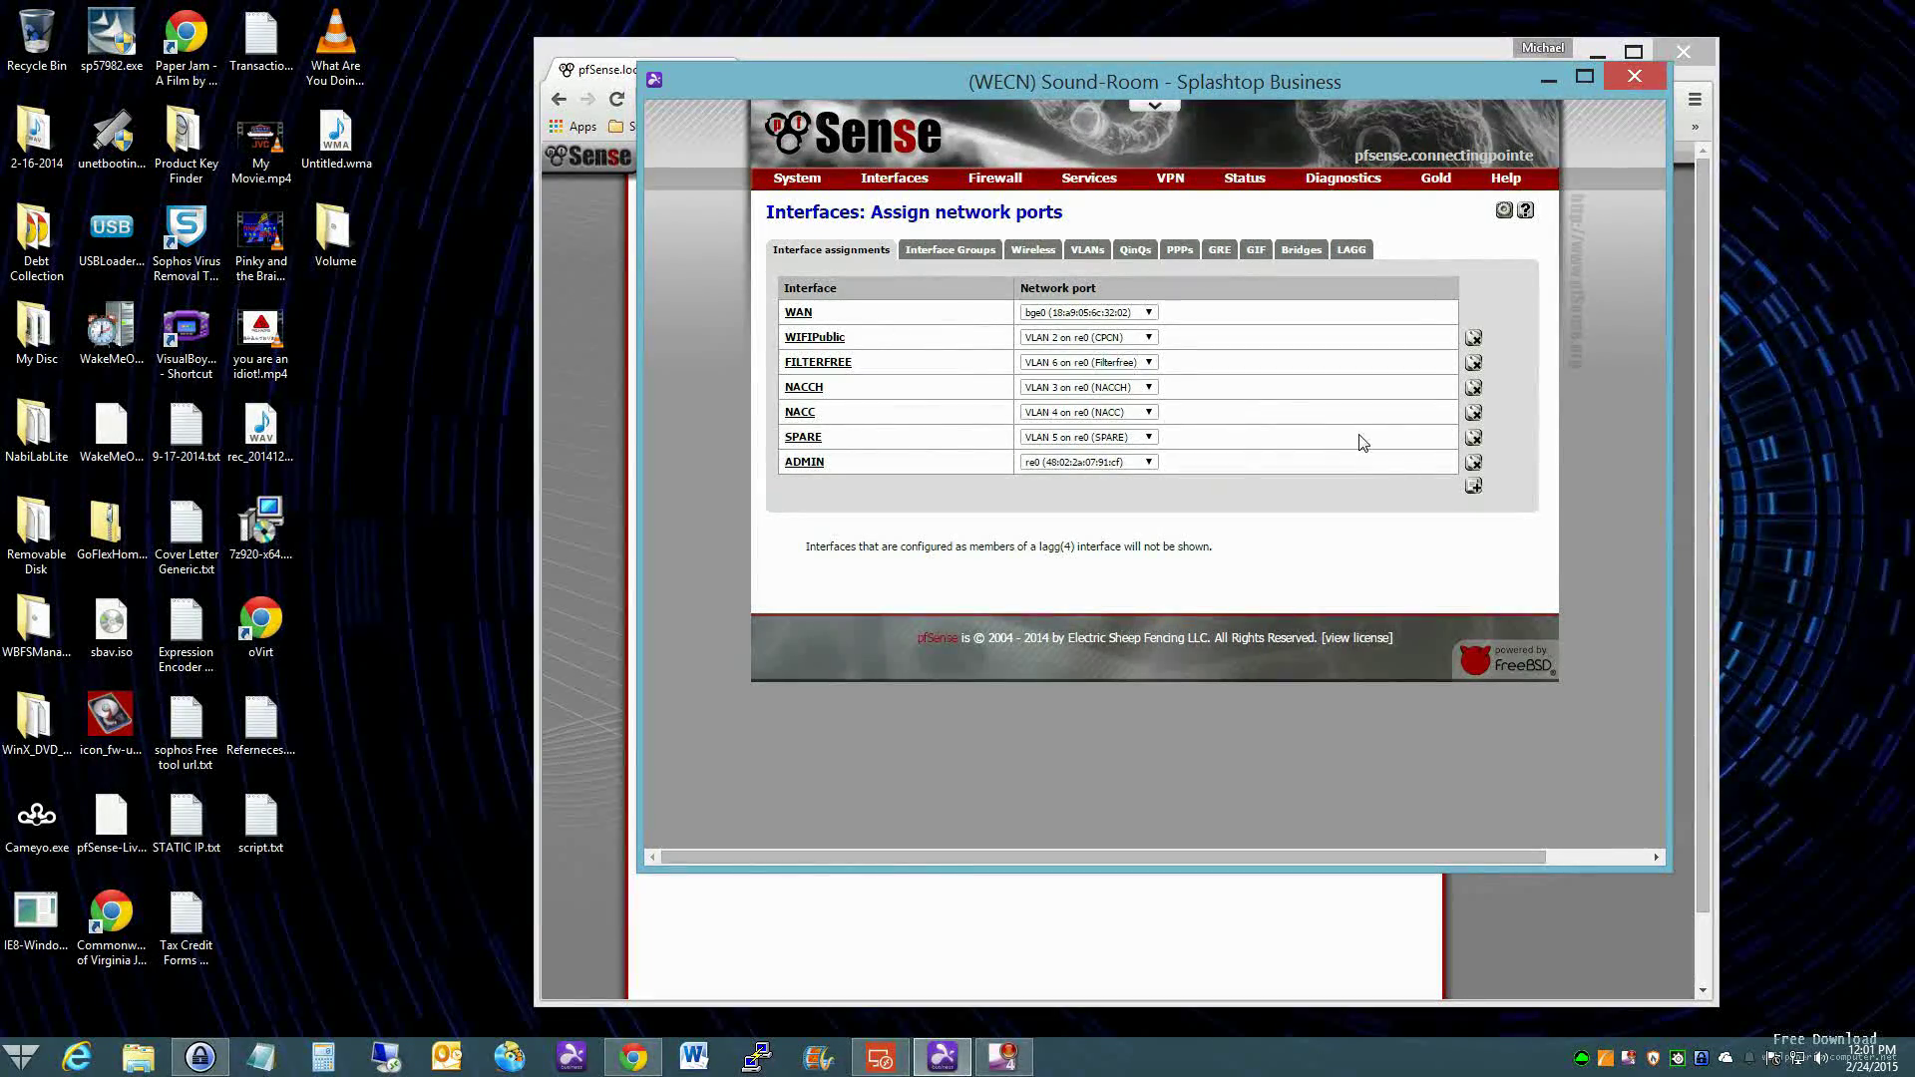
left_click(1549, 77)
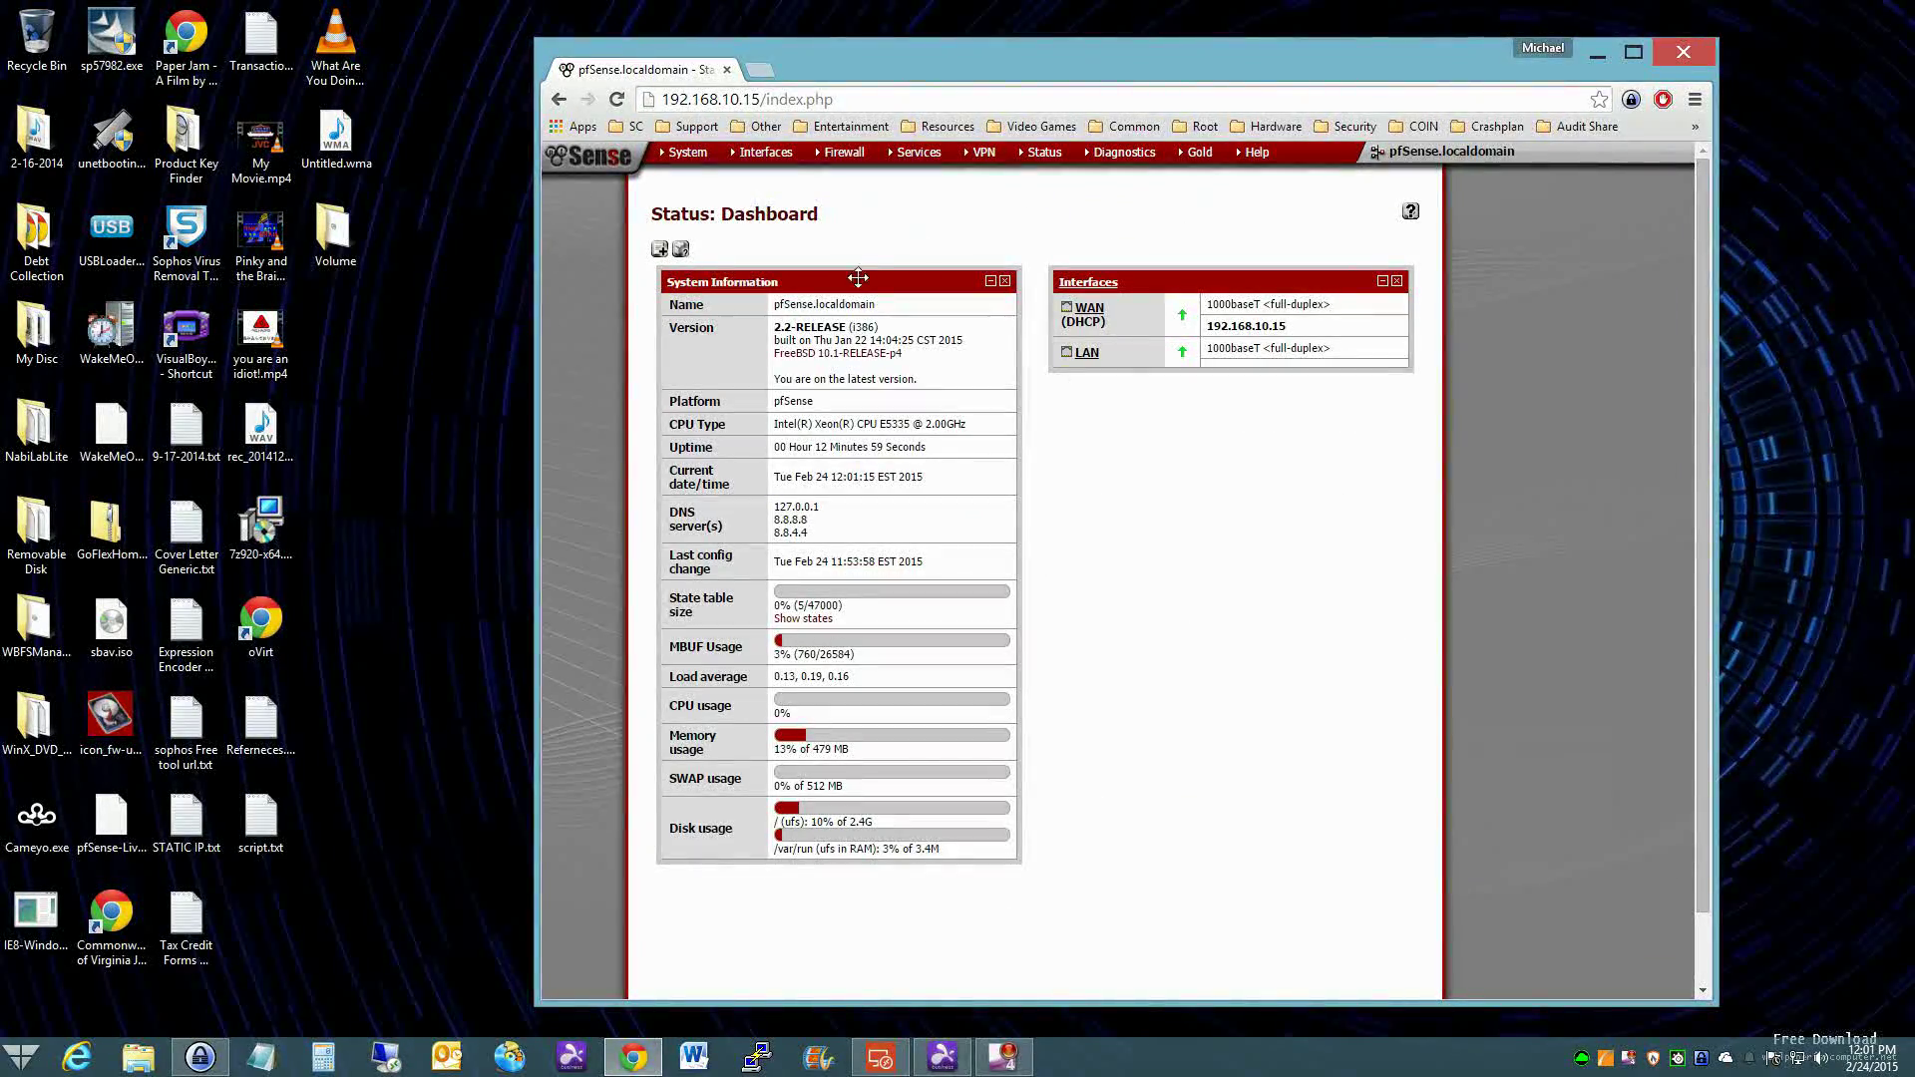
Create a VLAN with tag 100 on parent interface em0, described as a person's "fun network", and save it
mouse_move(788, 160)
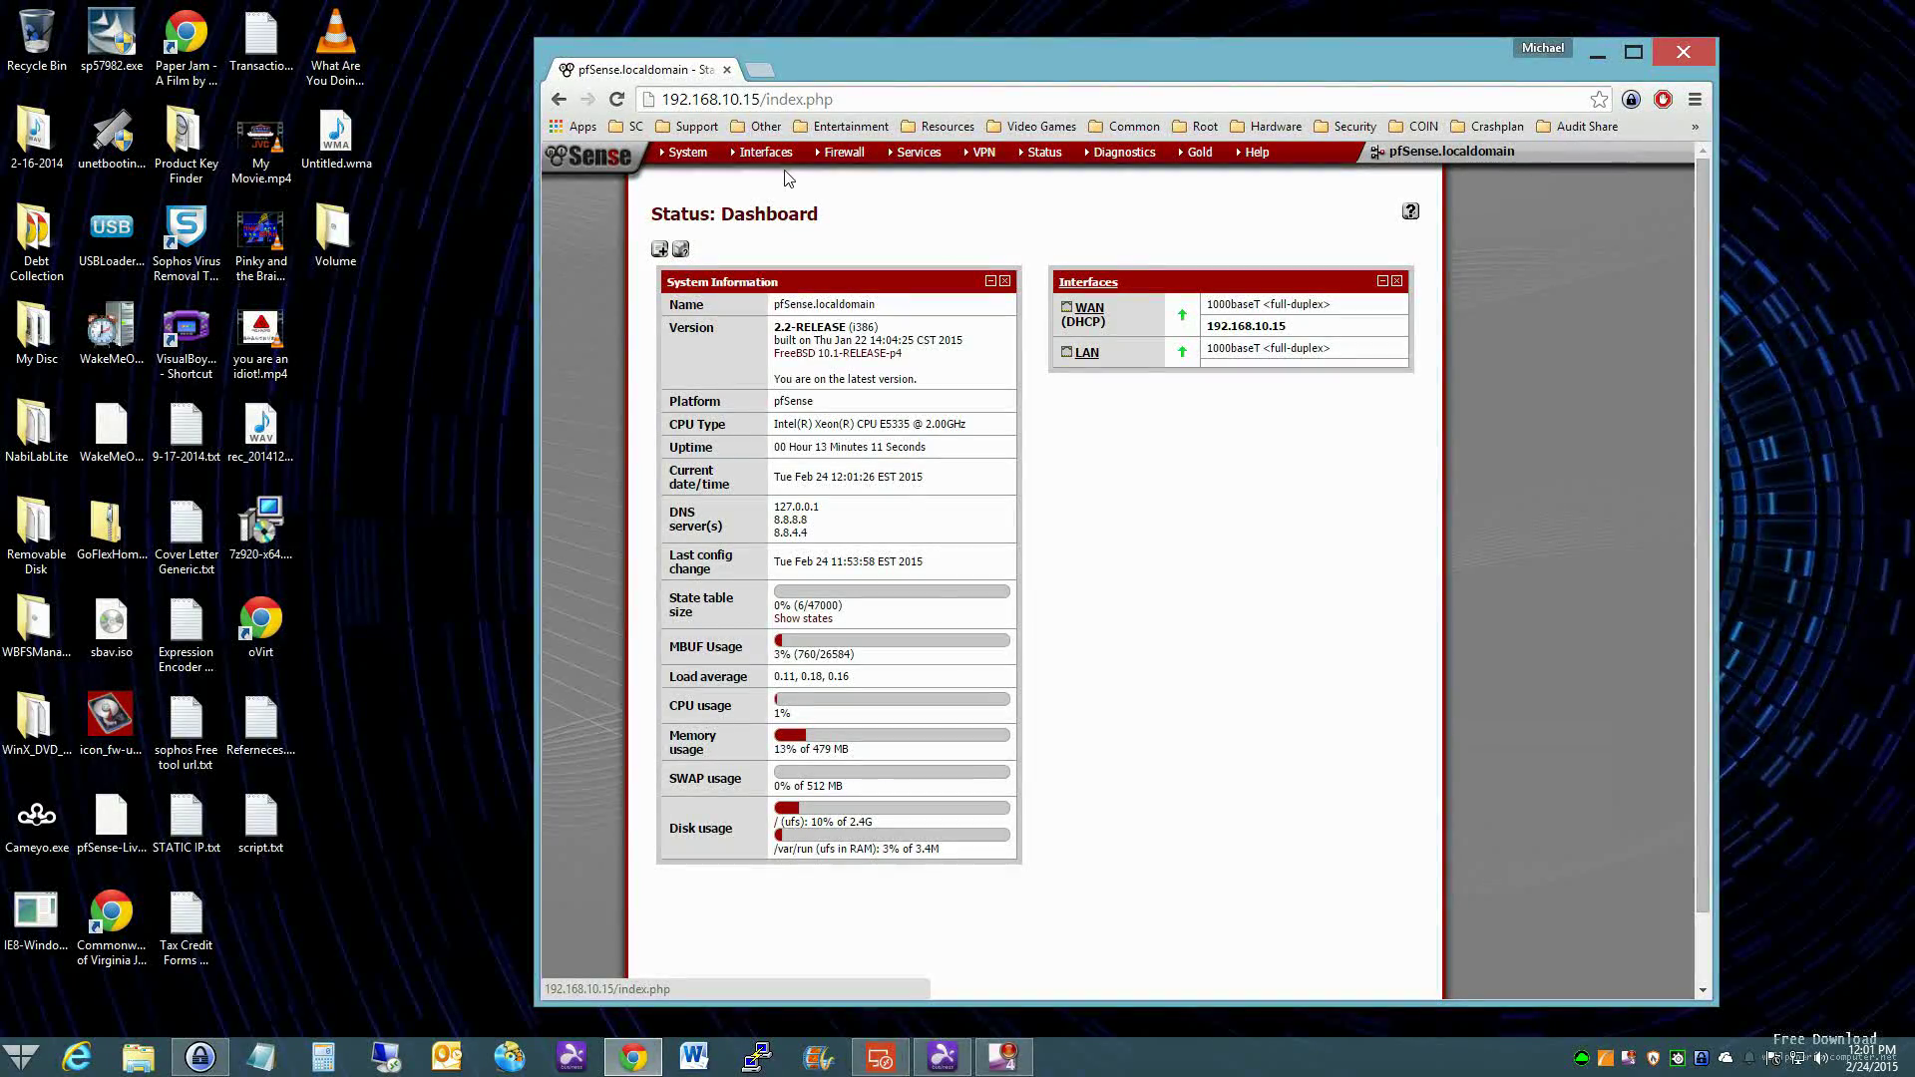
left_click(758, 173)
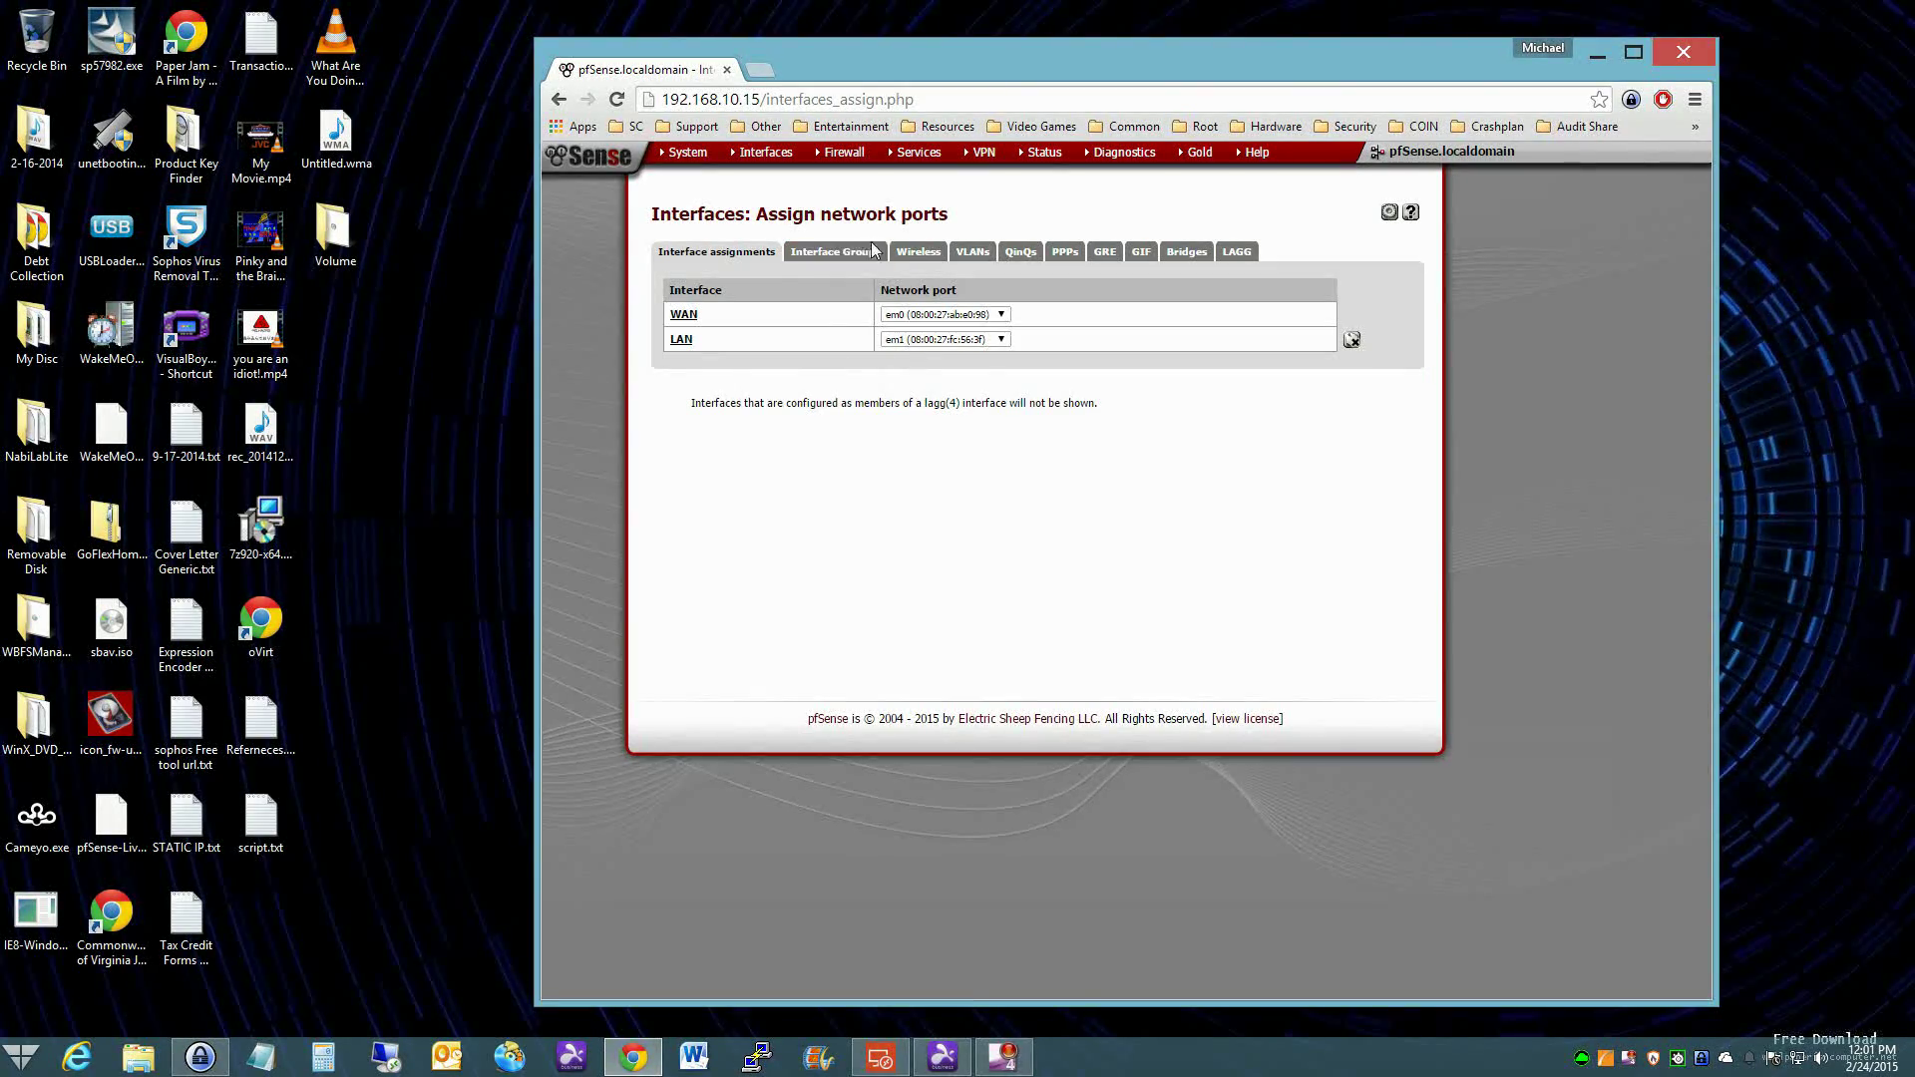
left_click(965, 252)
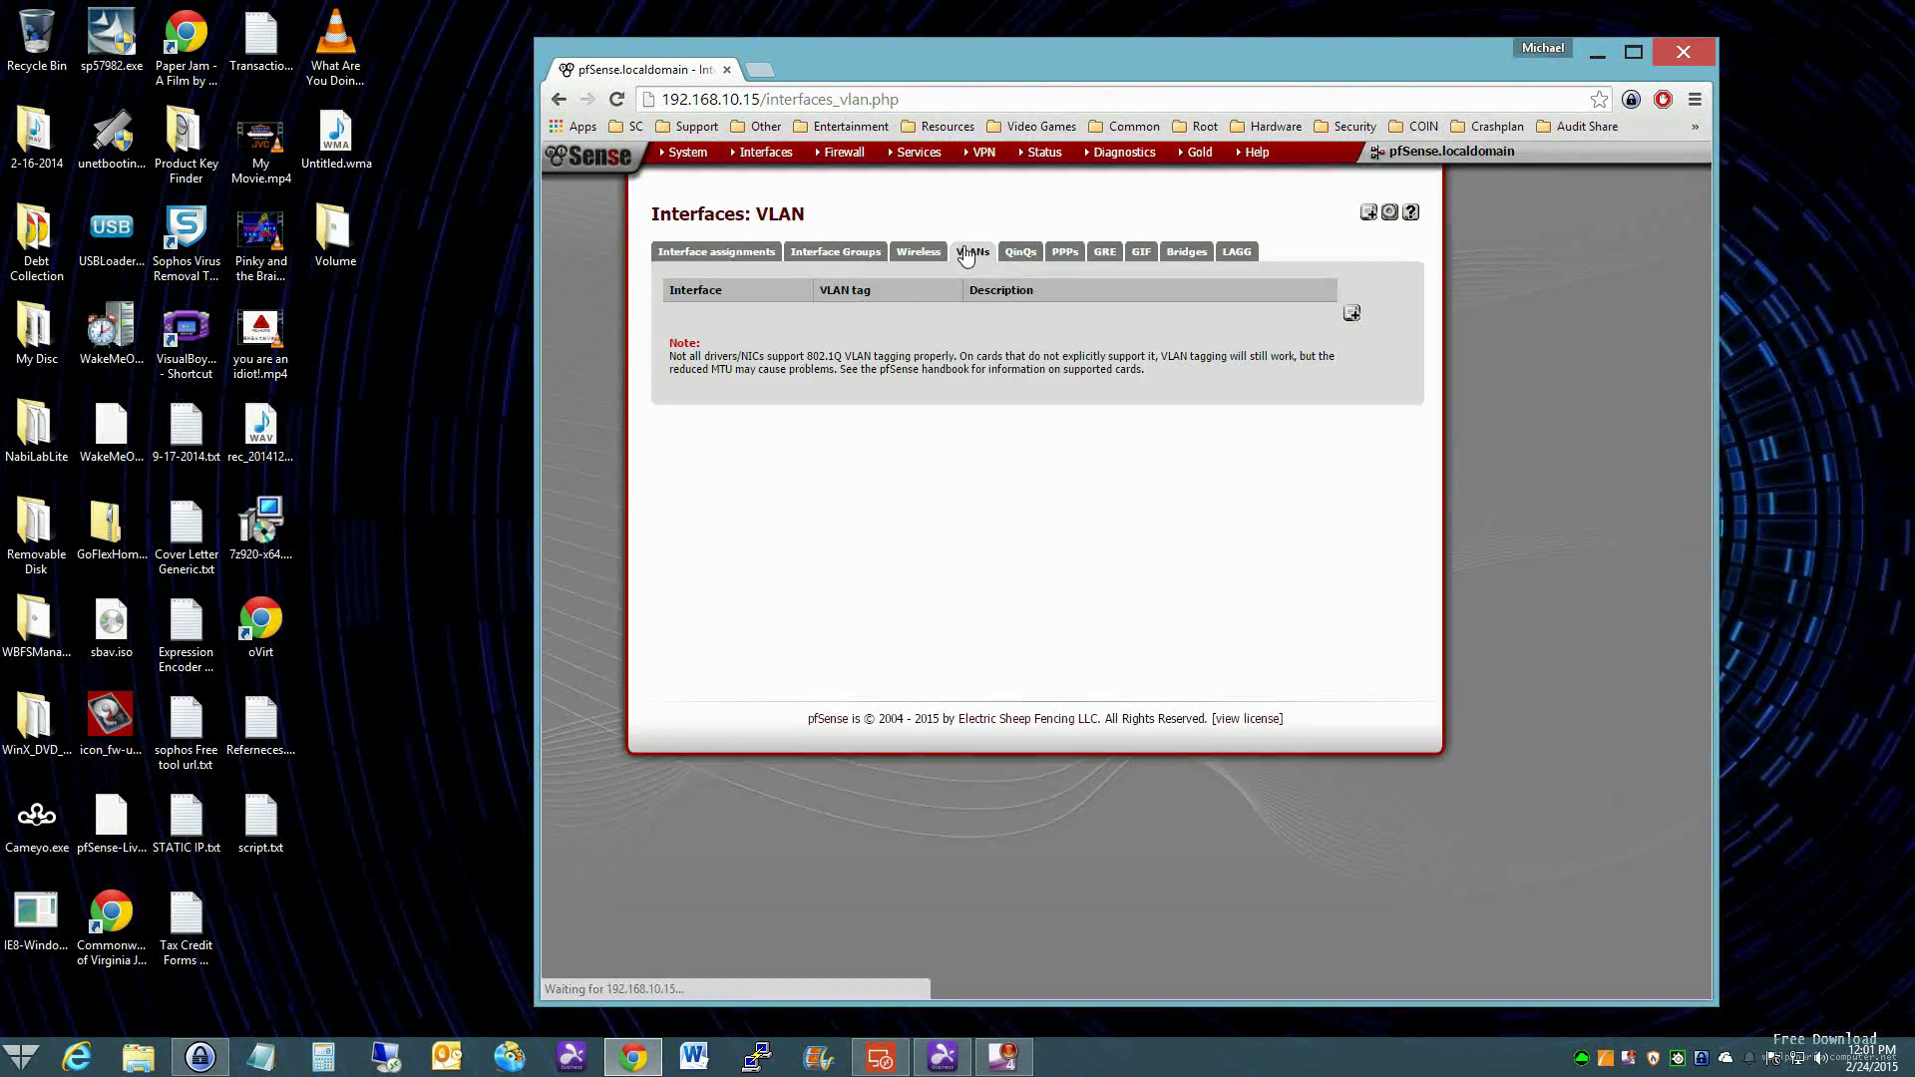
left_click(1352, 315)
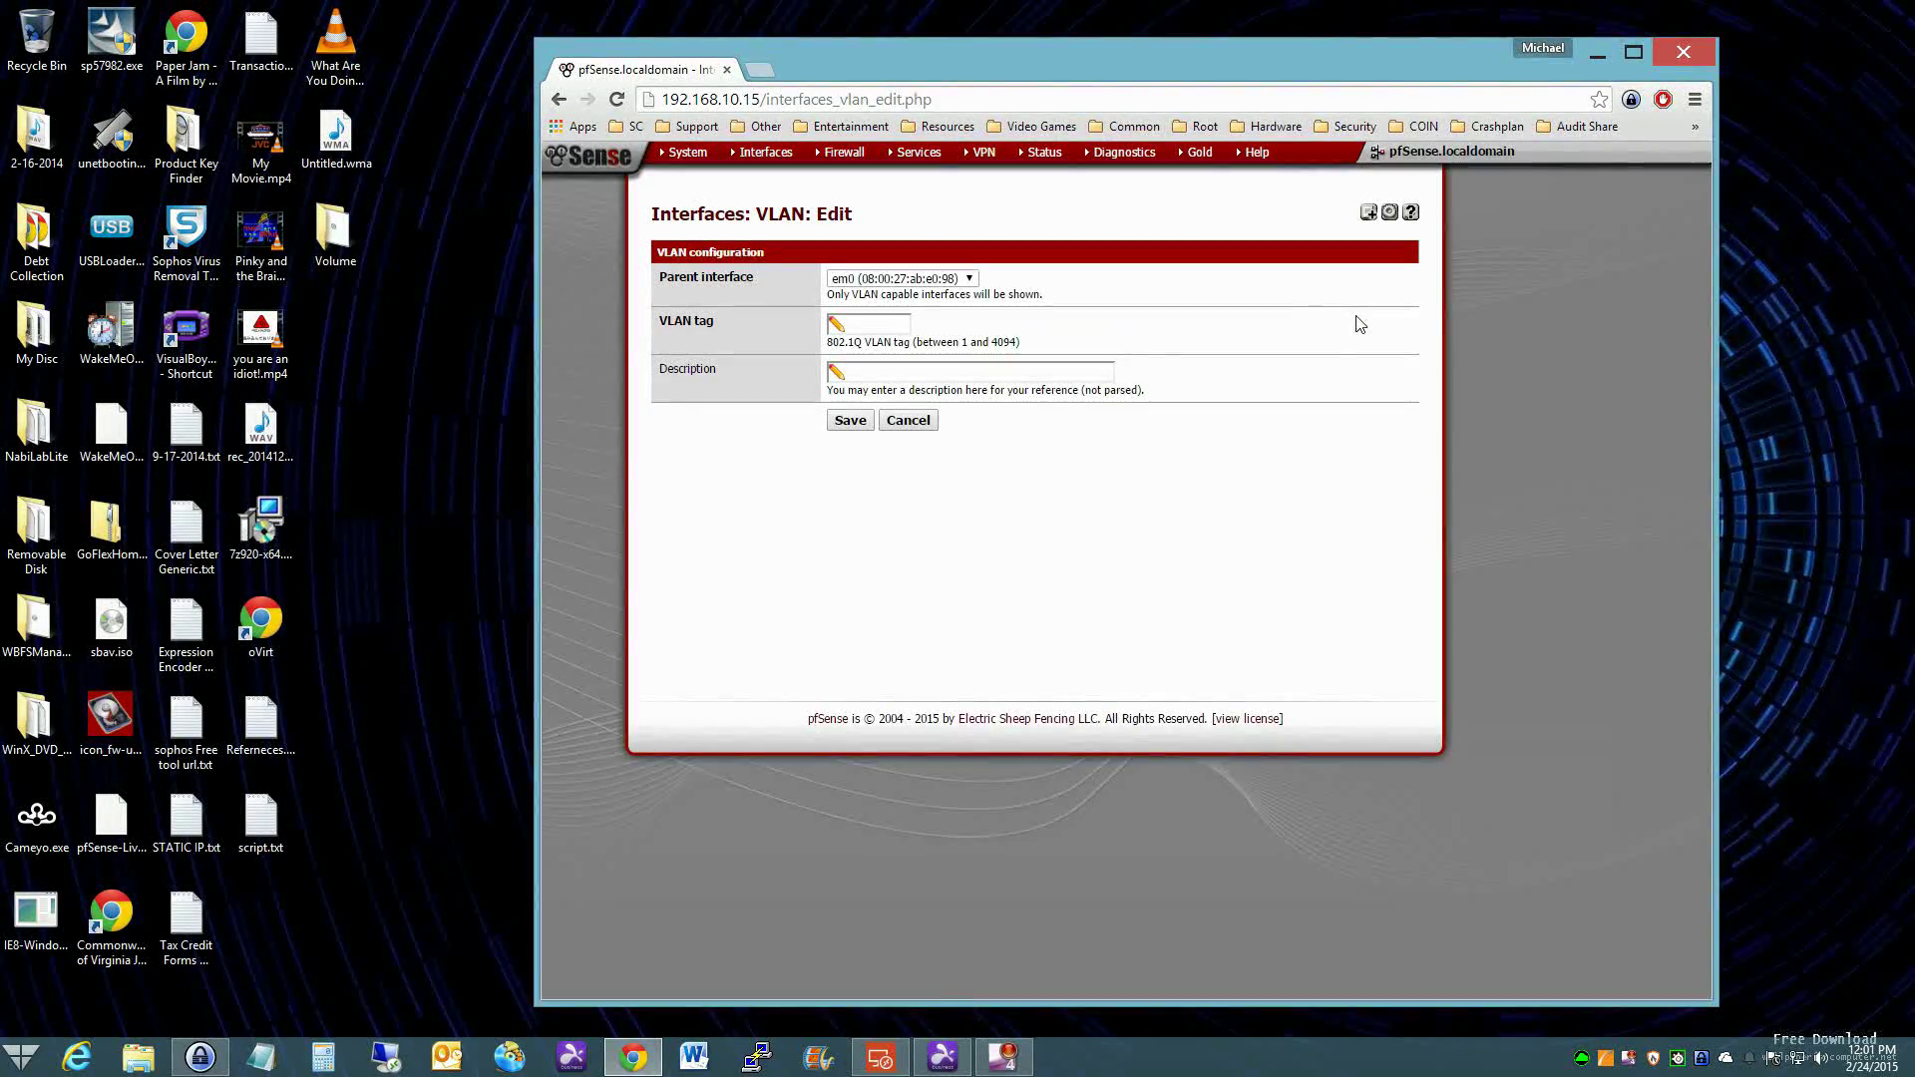
left_click(907, 324)
left_click(865, 369)
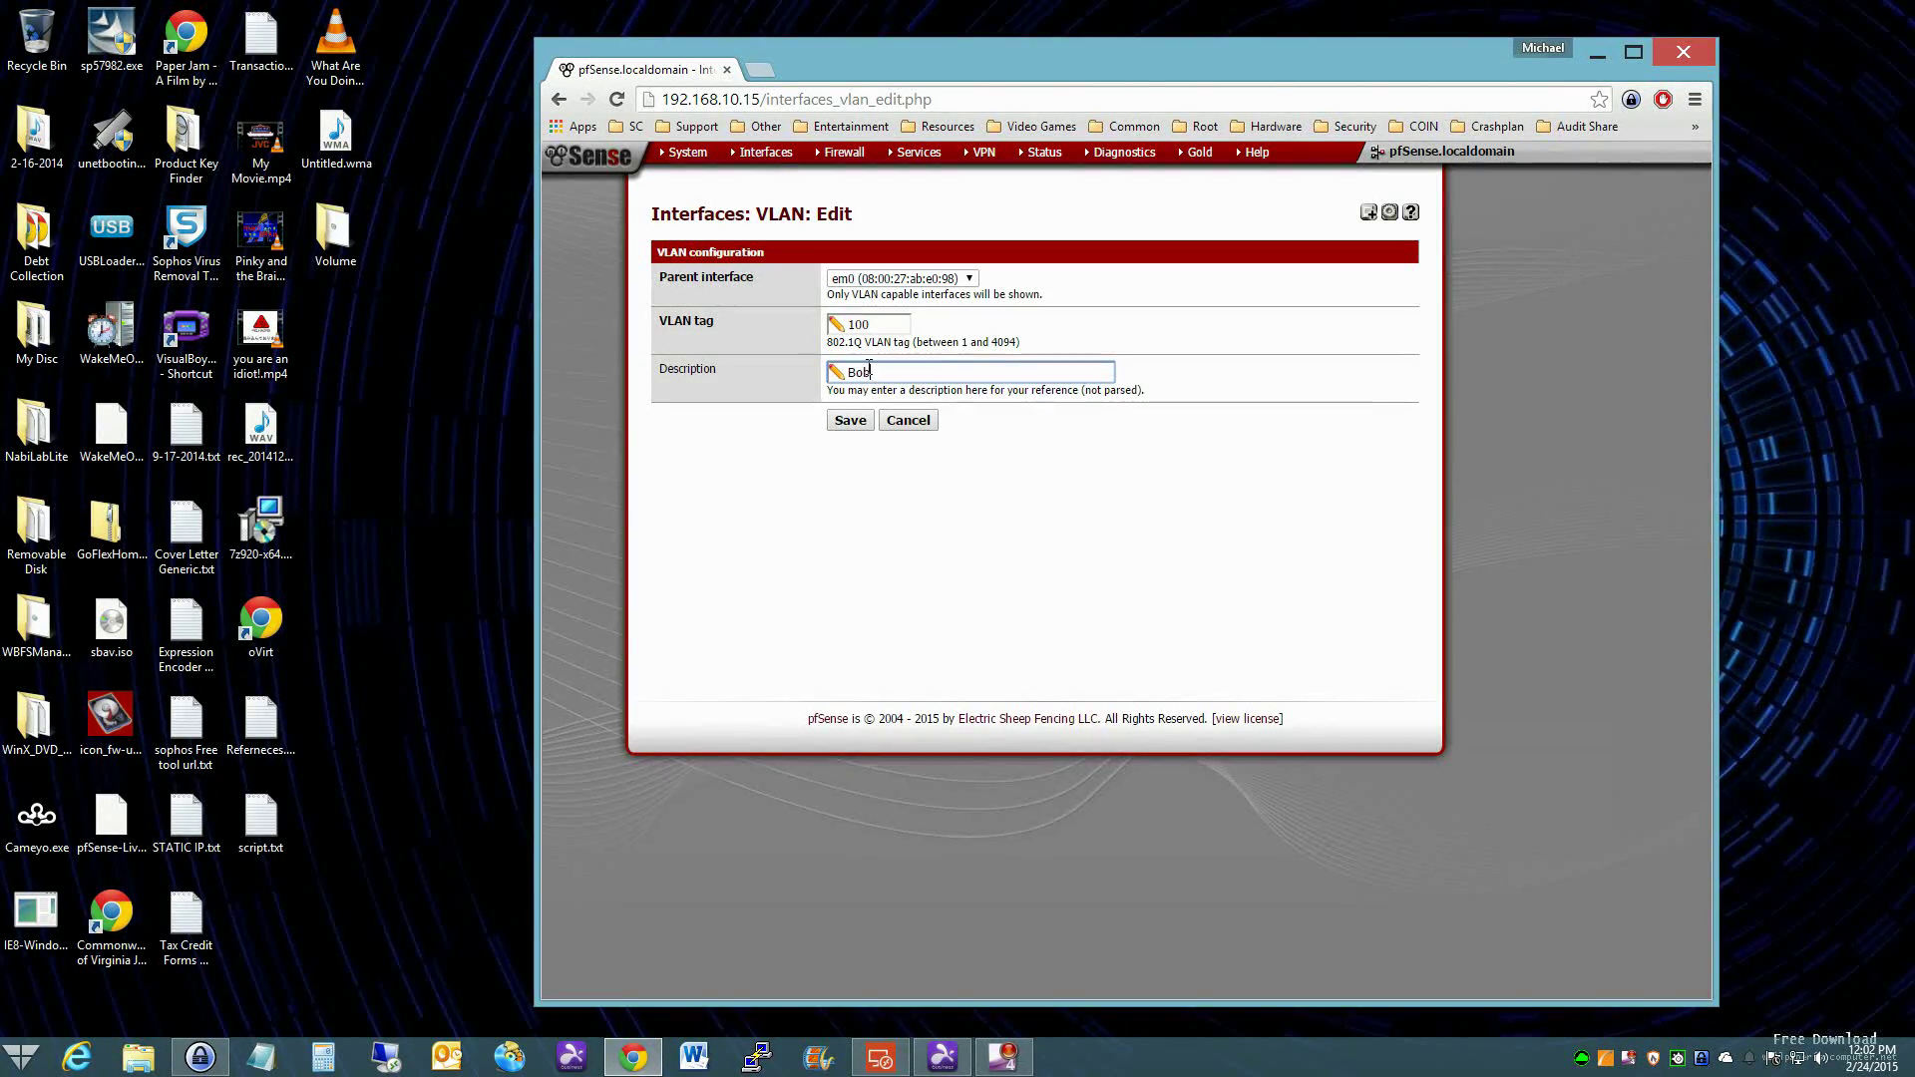
type("'s fun network")
left_click(851, 421)
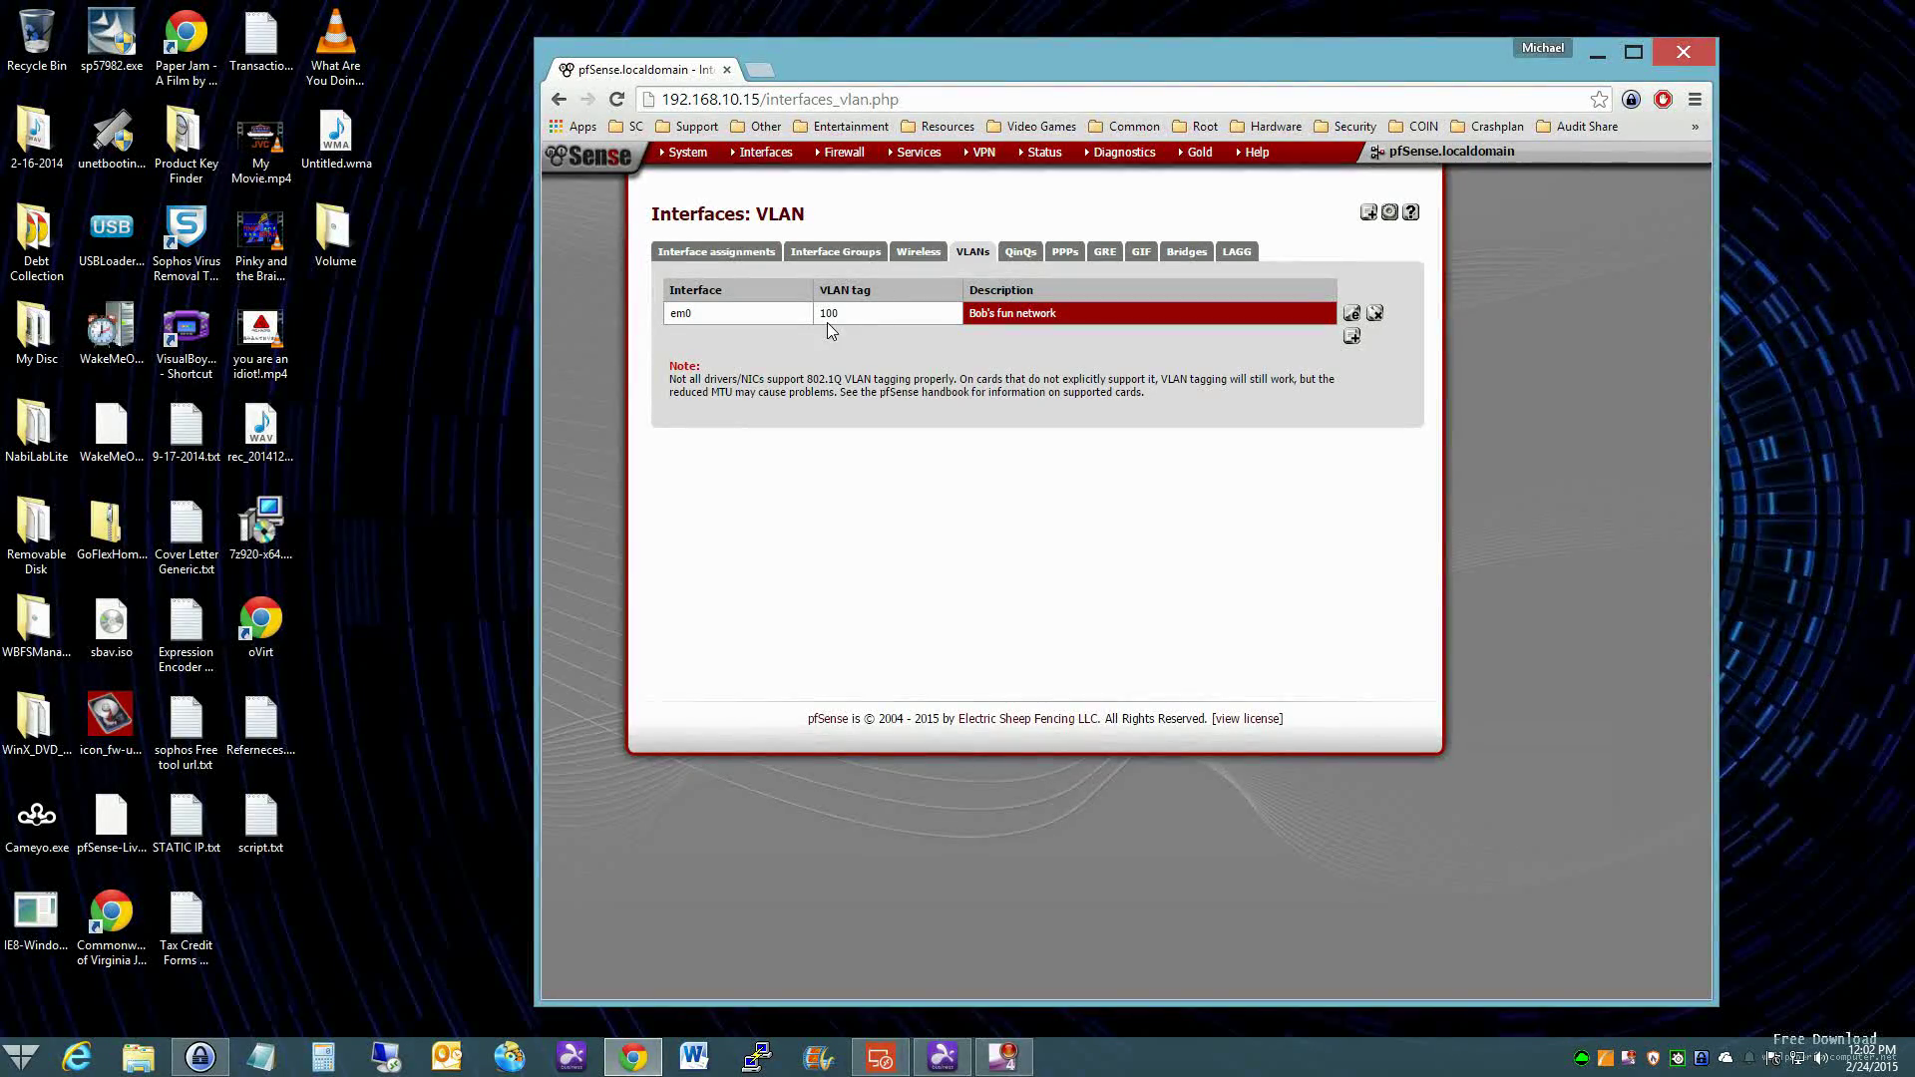
Create a second VLAN with tag 1000 on em0, described as a person's "gaming network", and save it
left_click(1352, 336)
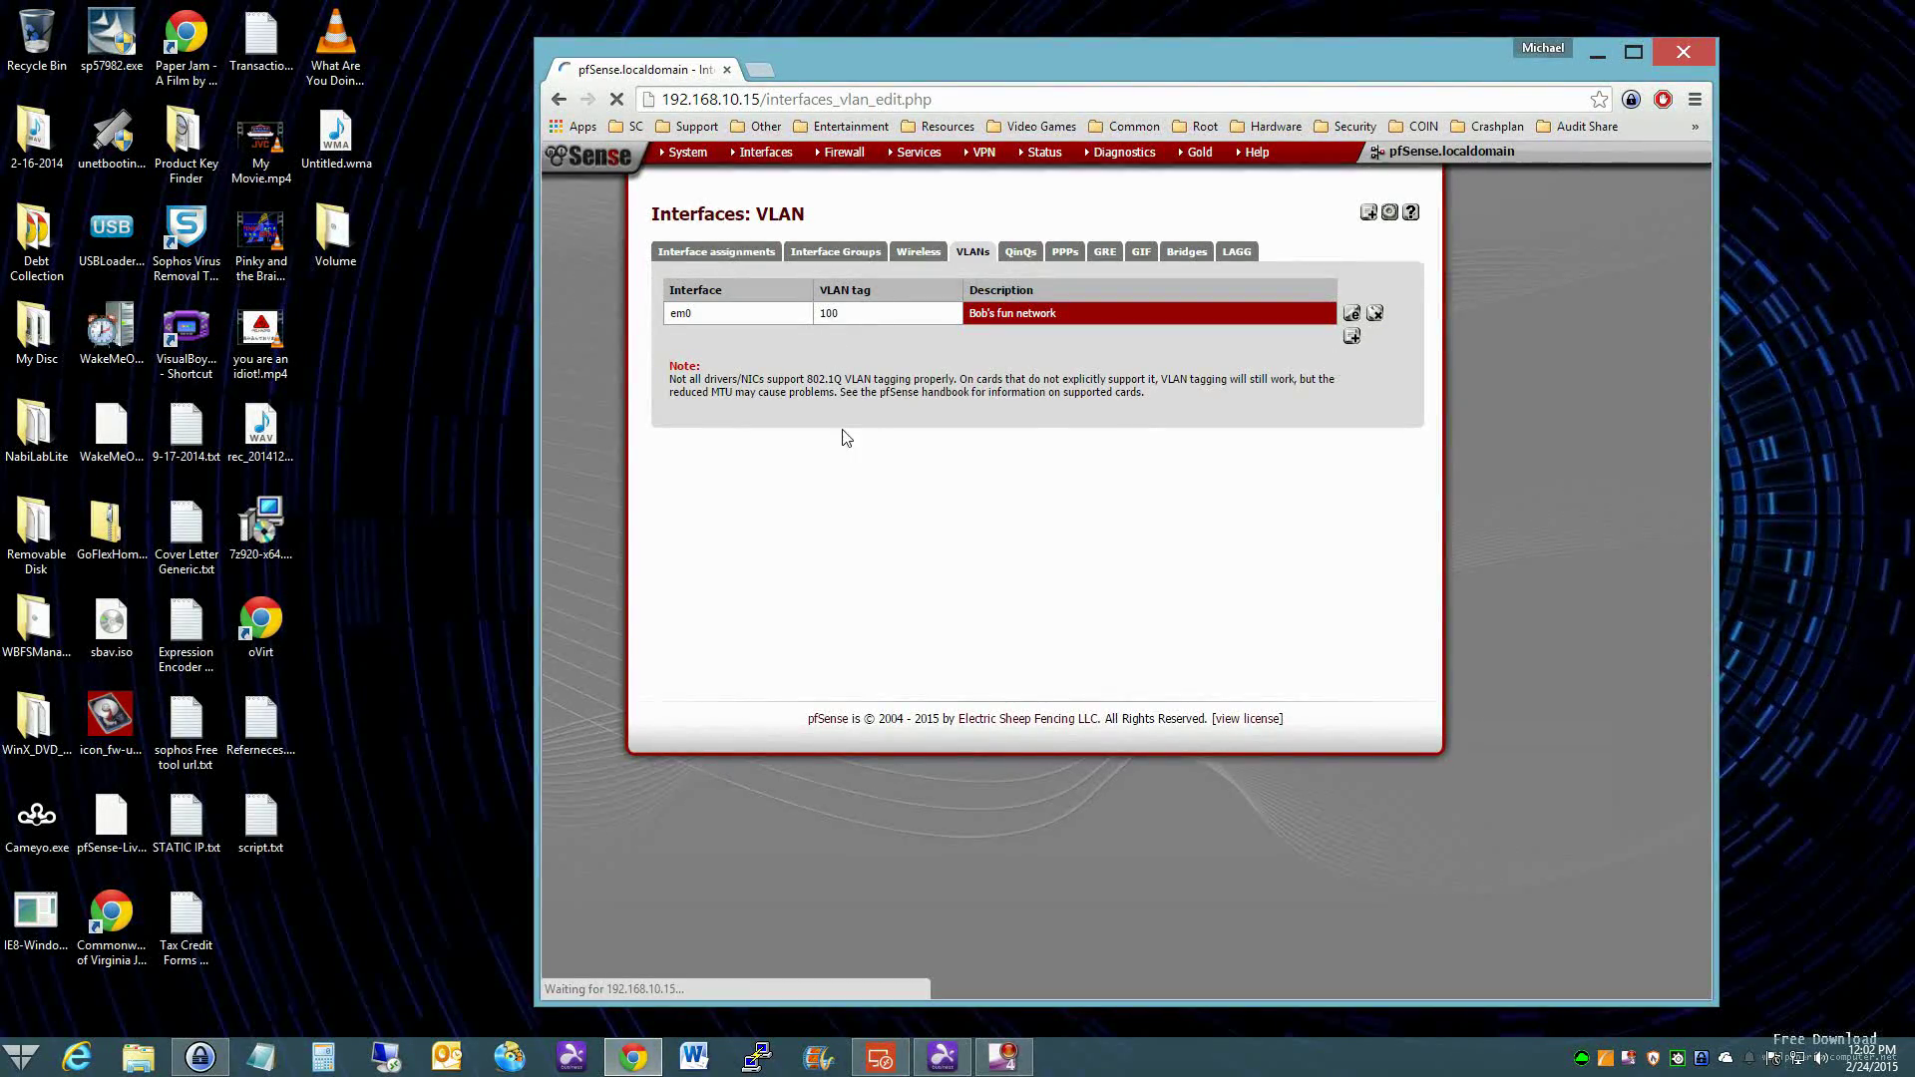
left_click(868, 324)
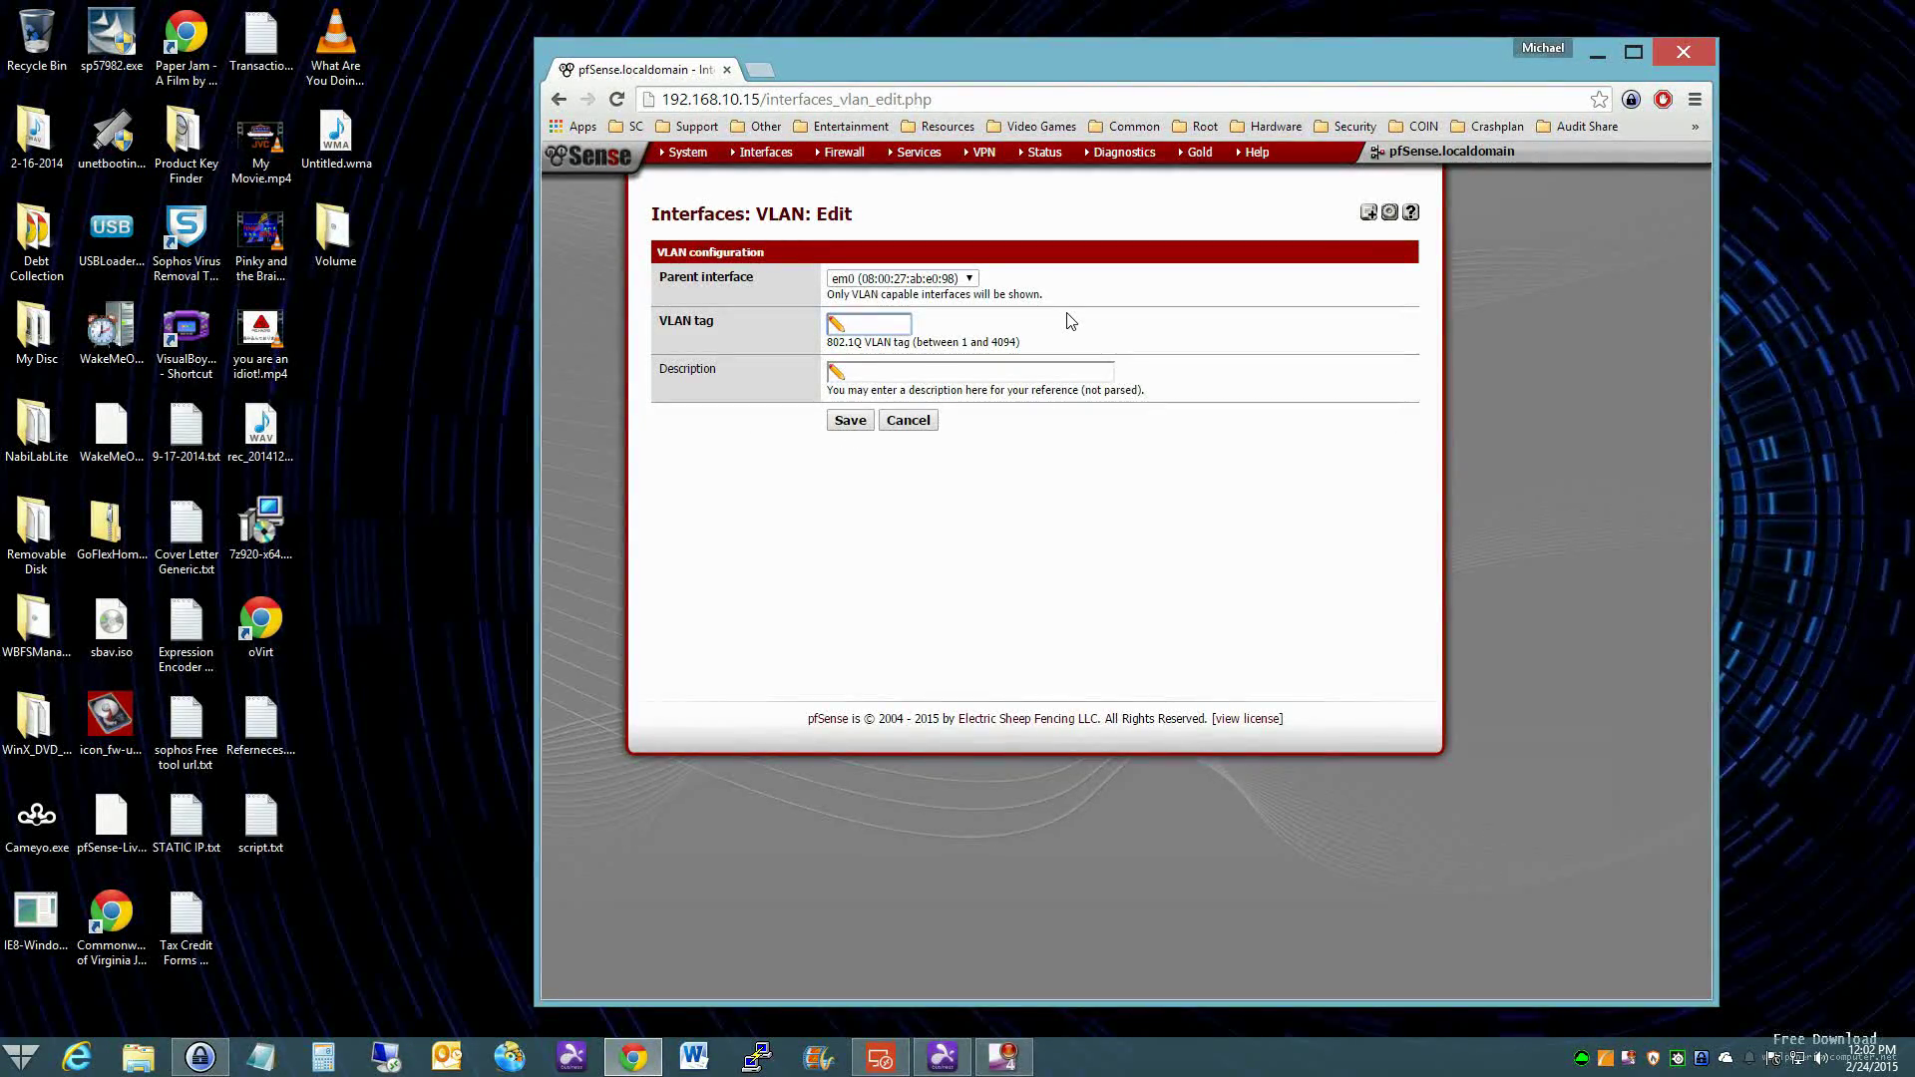
type("1000")
left_click(1037, 365)
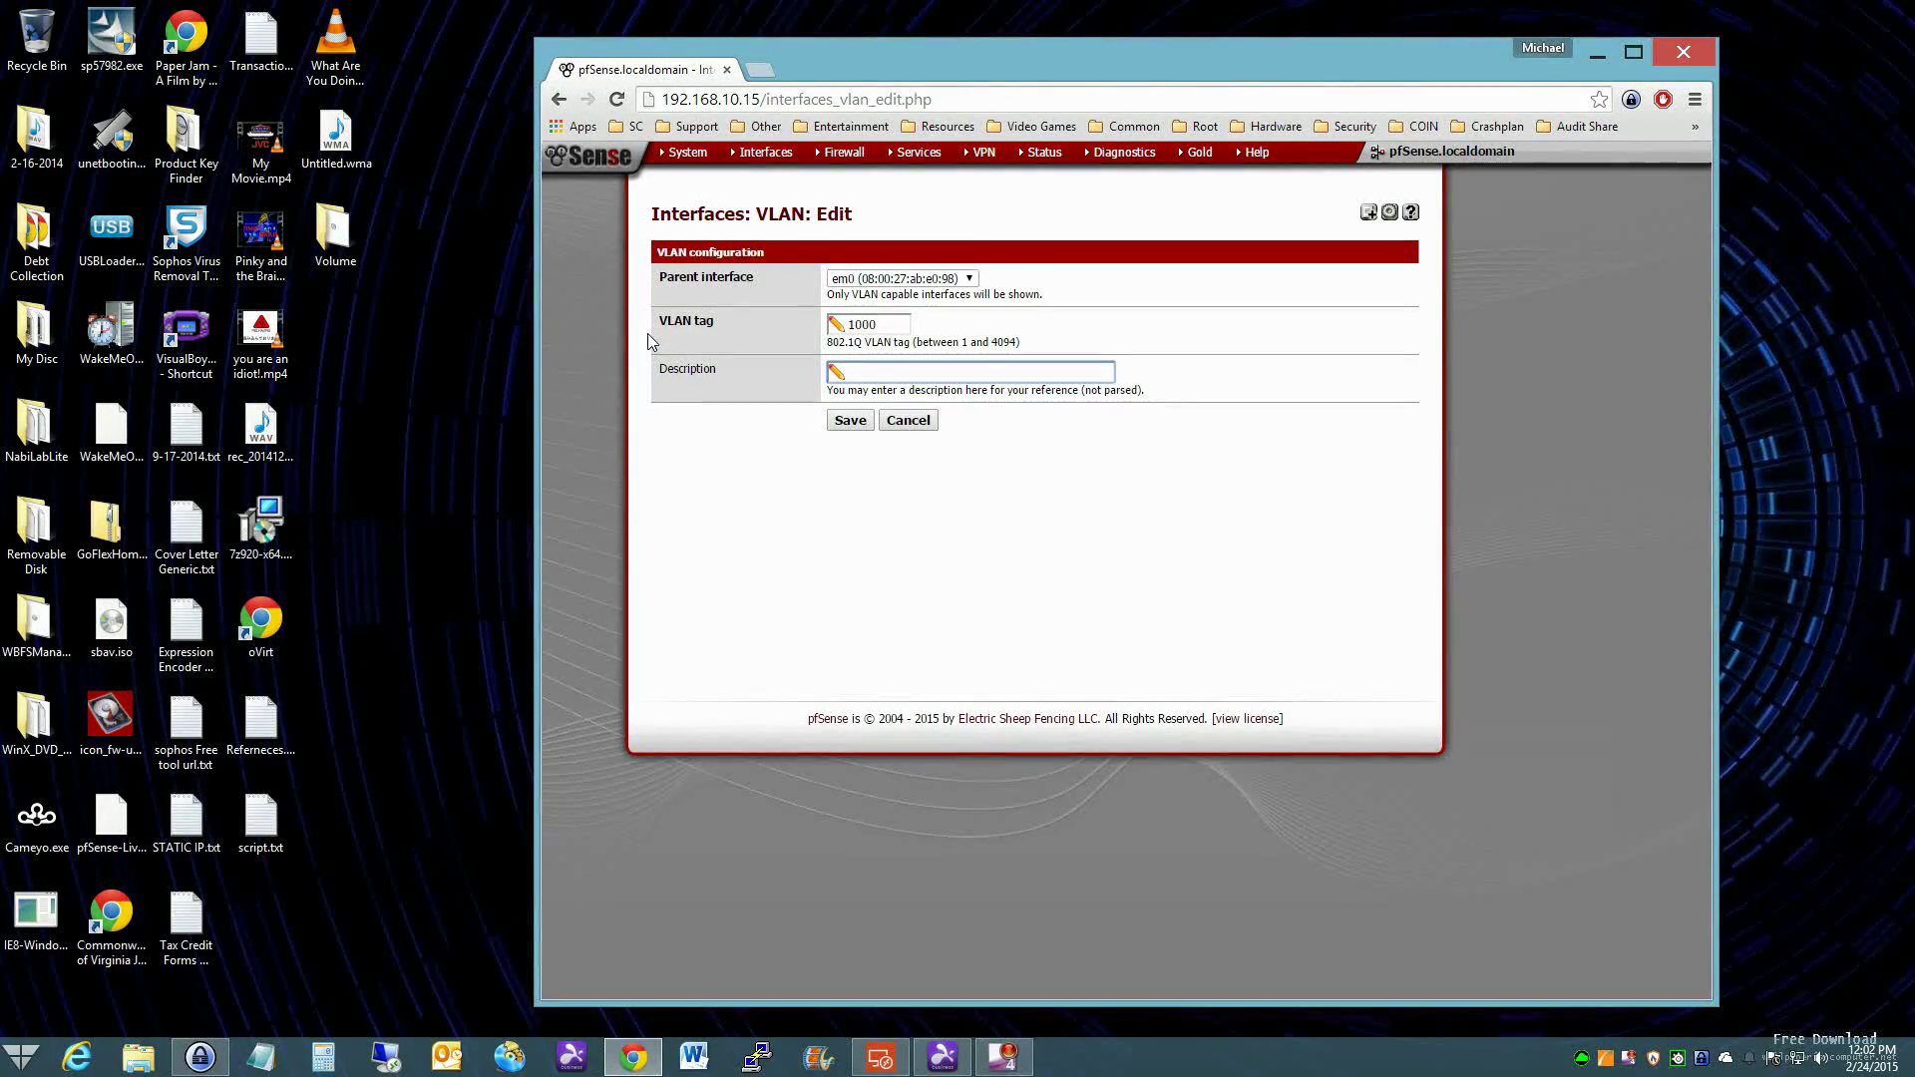
type("Jane's gaming net")
left_click(850, 420)
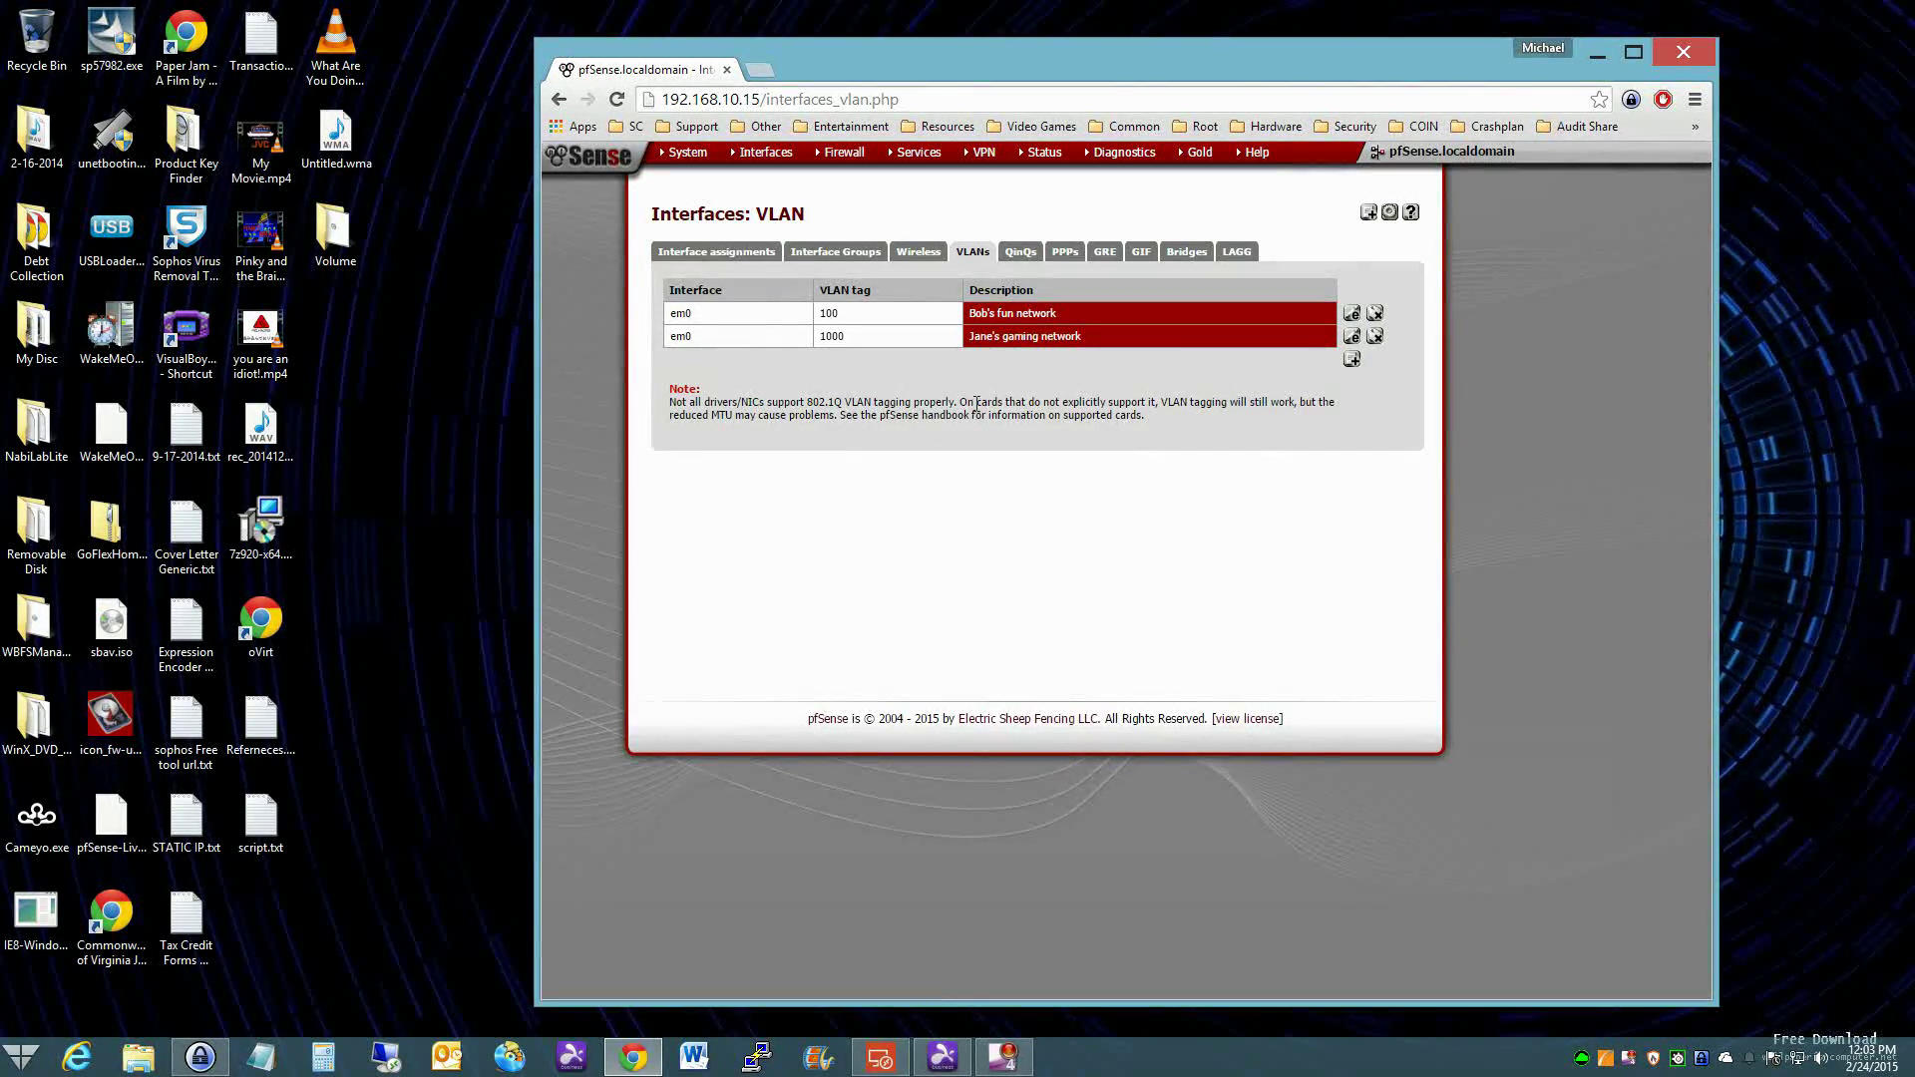
Create a third VLAN with tag 5 on em0, described as "Payroll", and save it
left_click(1352, 360)
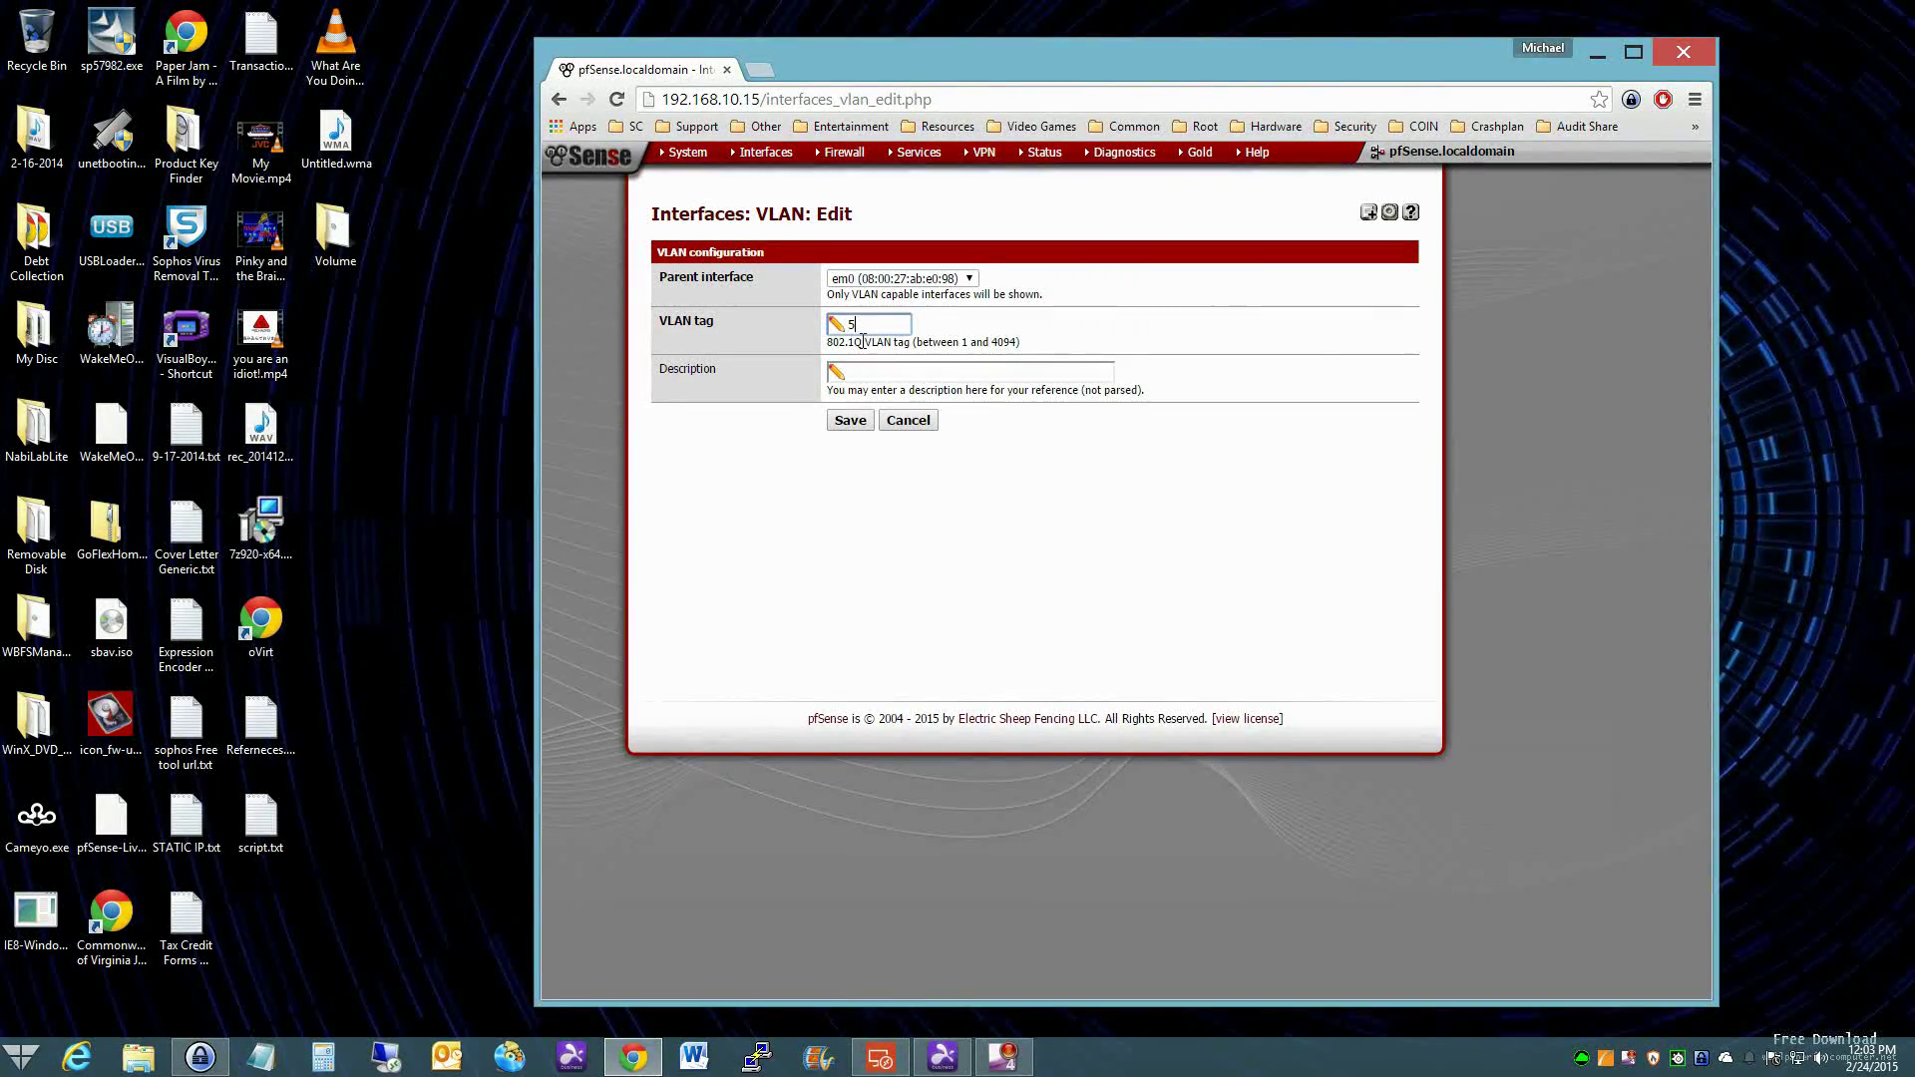
left_click(925, 369)
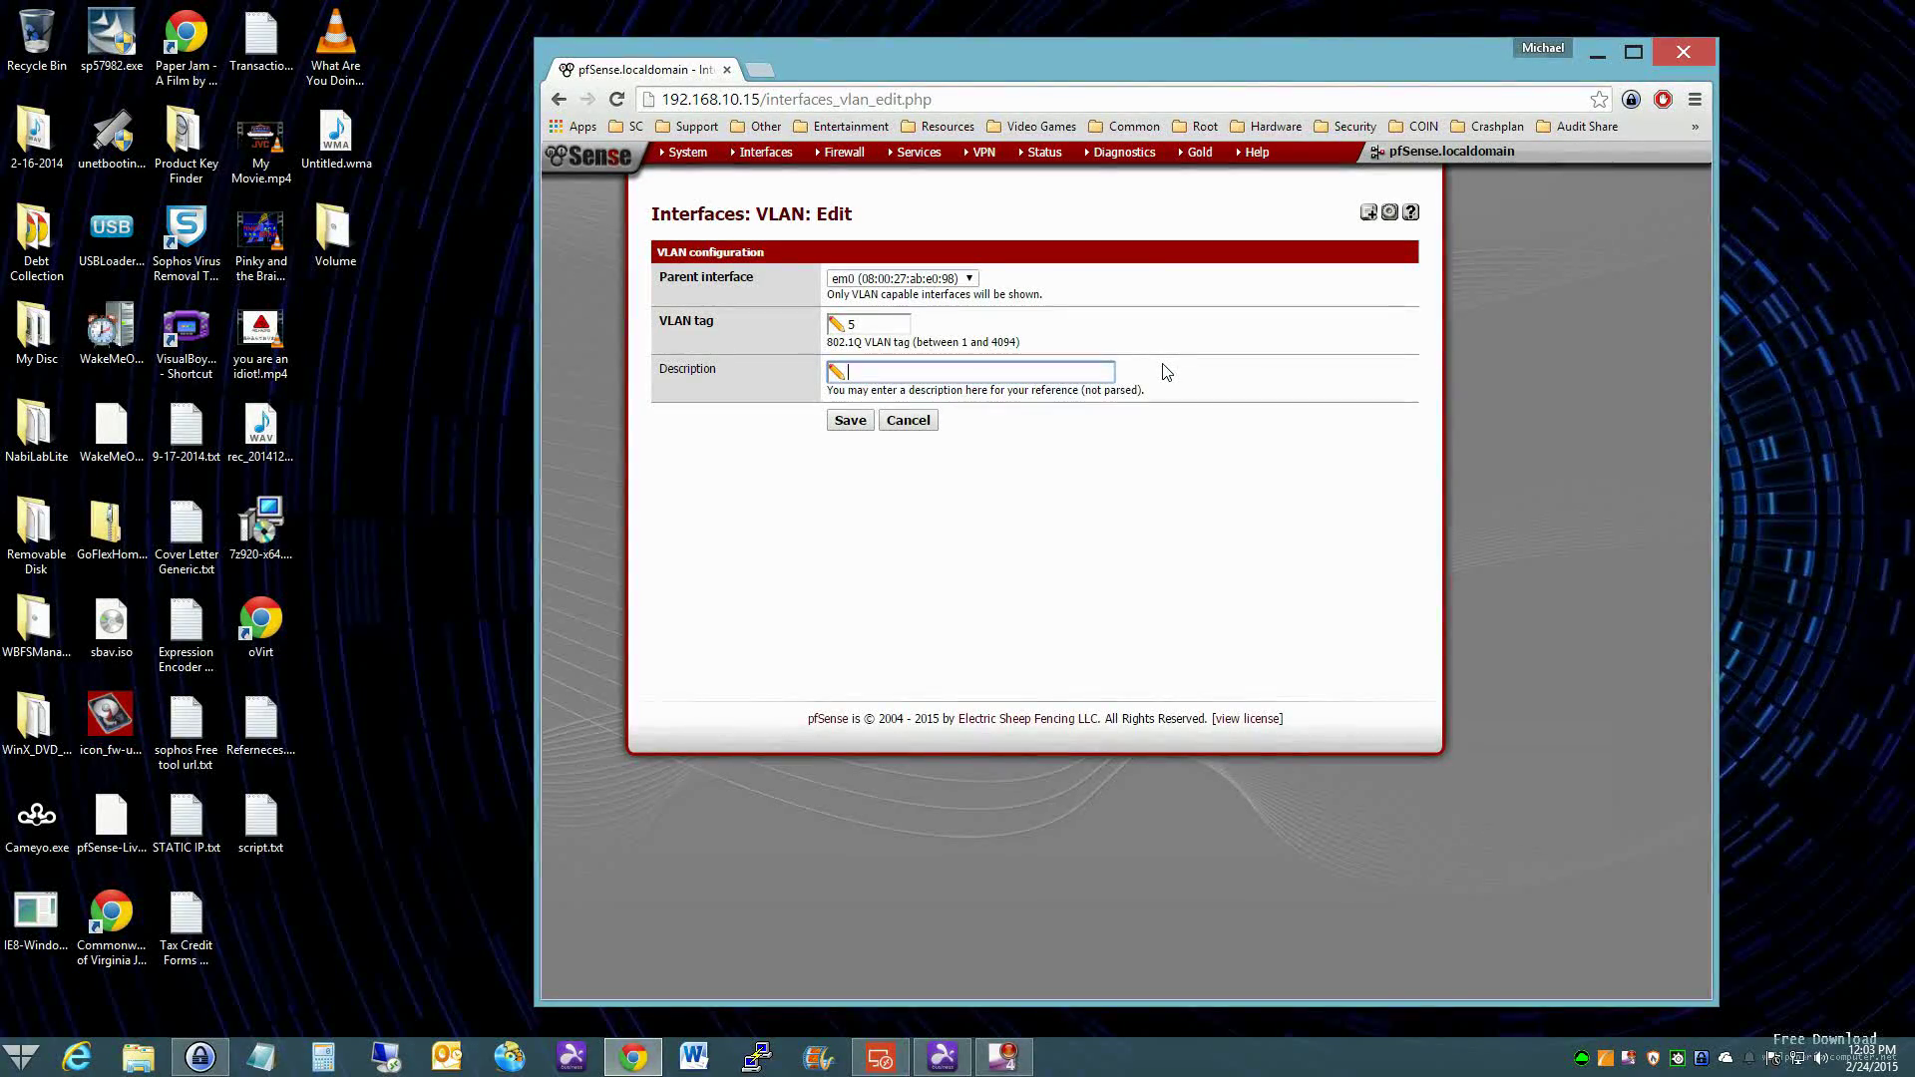
type("Payroll")
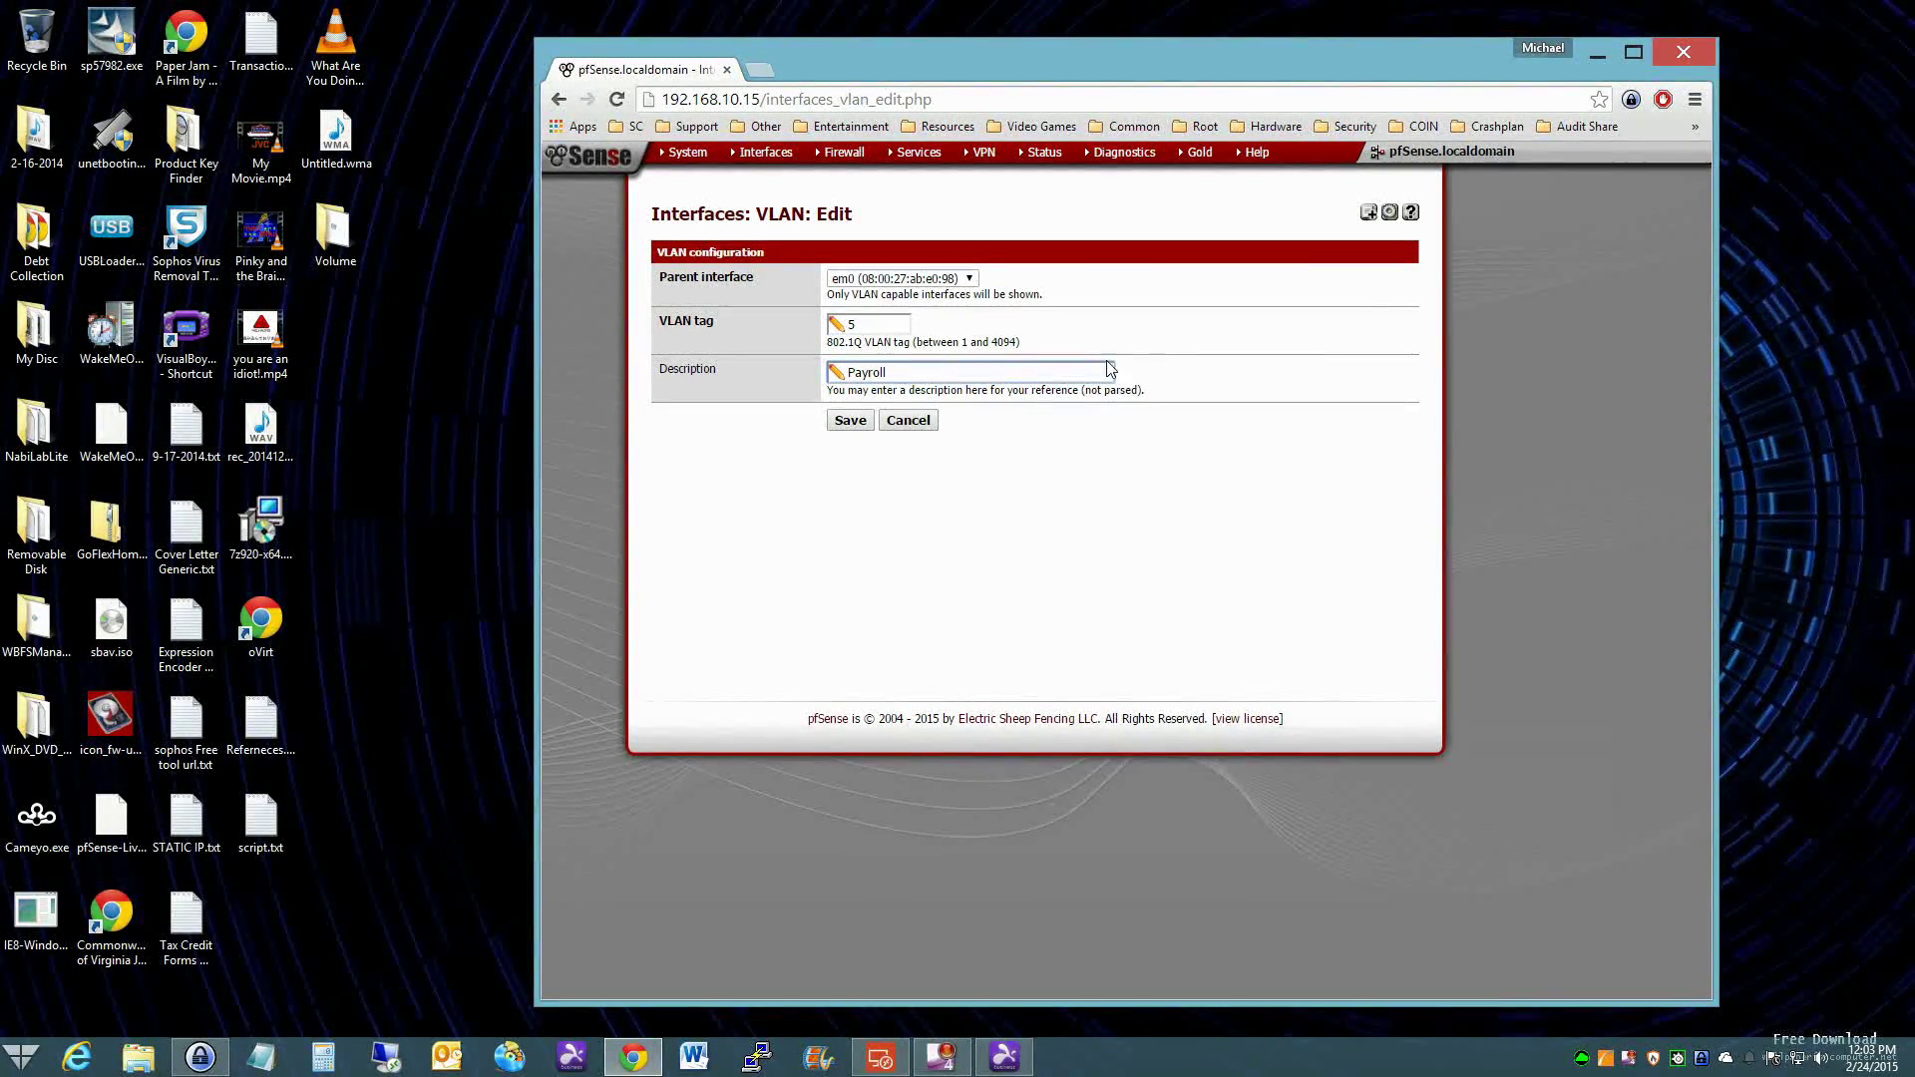
left_click(850, 420)
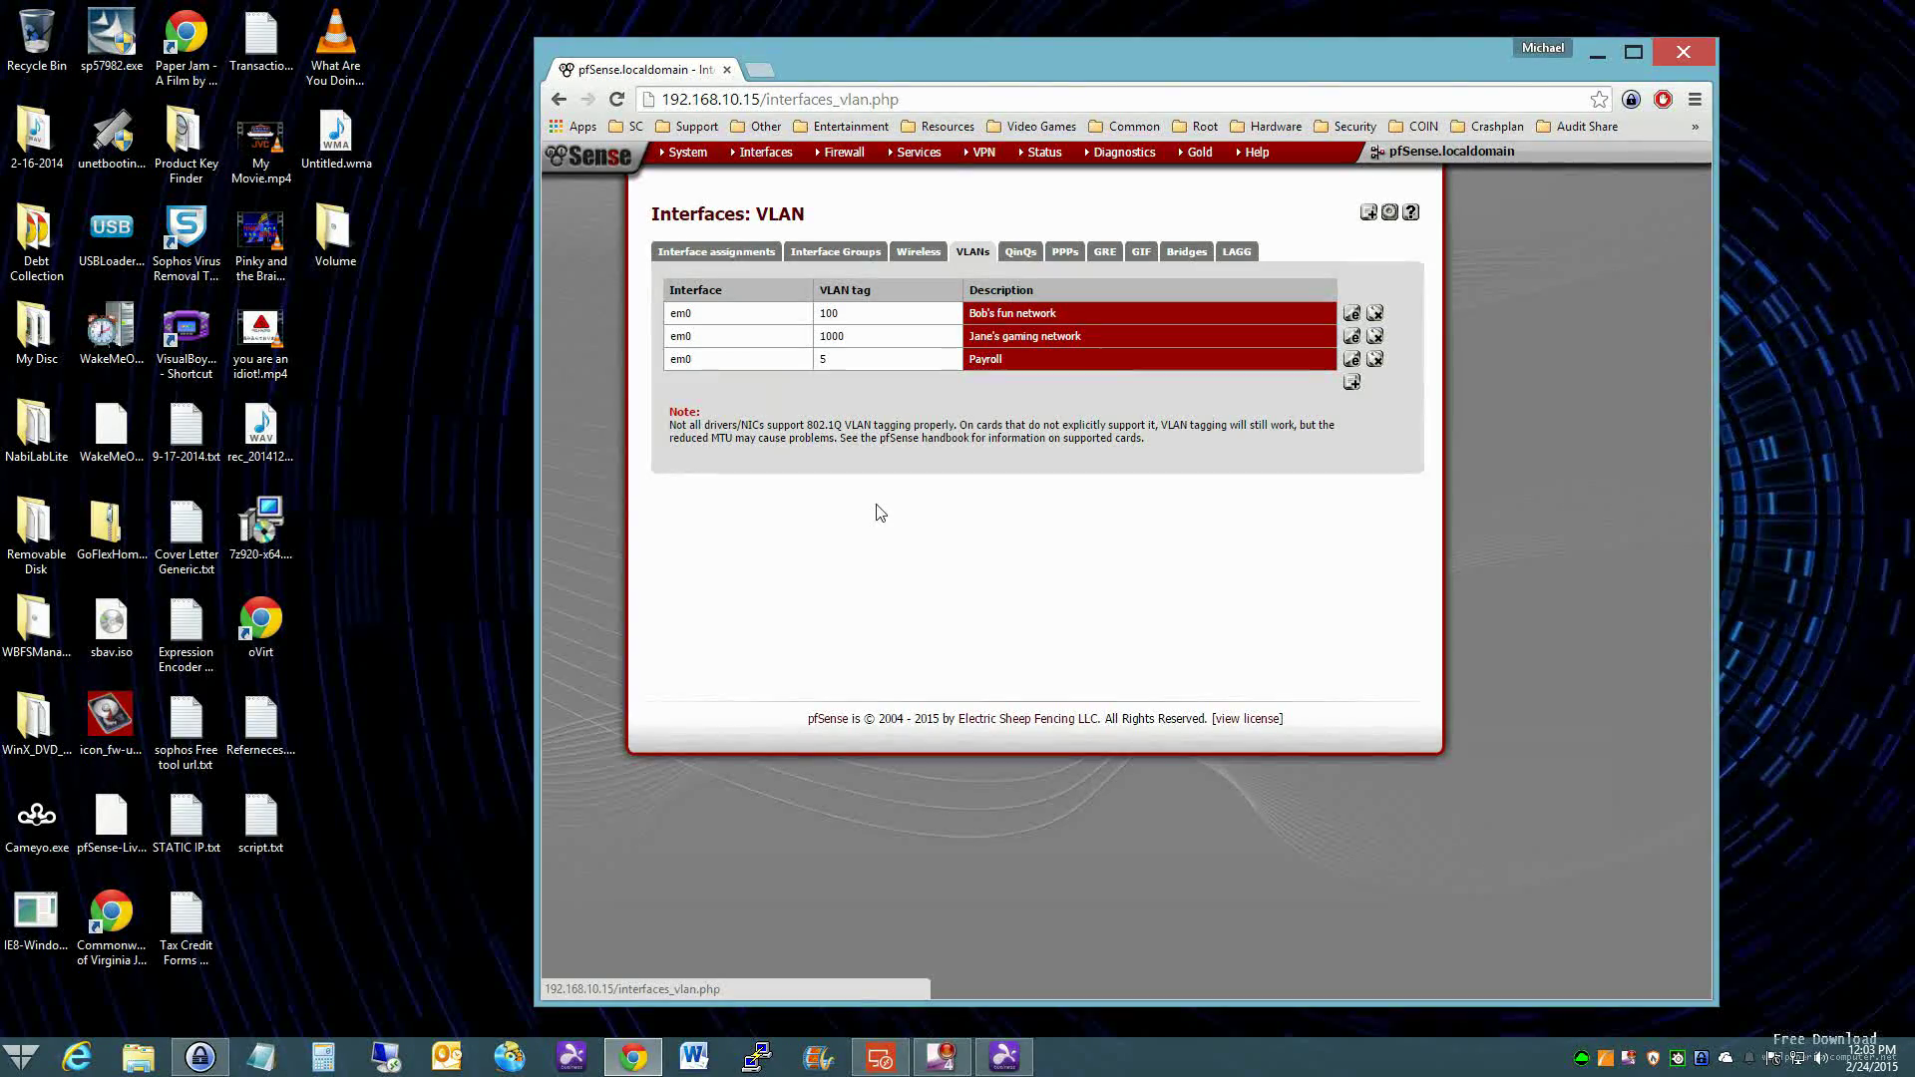
Add interface assignments for VLAN 100, VLAN 1000 and VLAN 5 on em0 and dismiss the notice
left_click(705, 257)
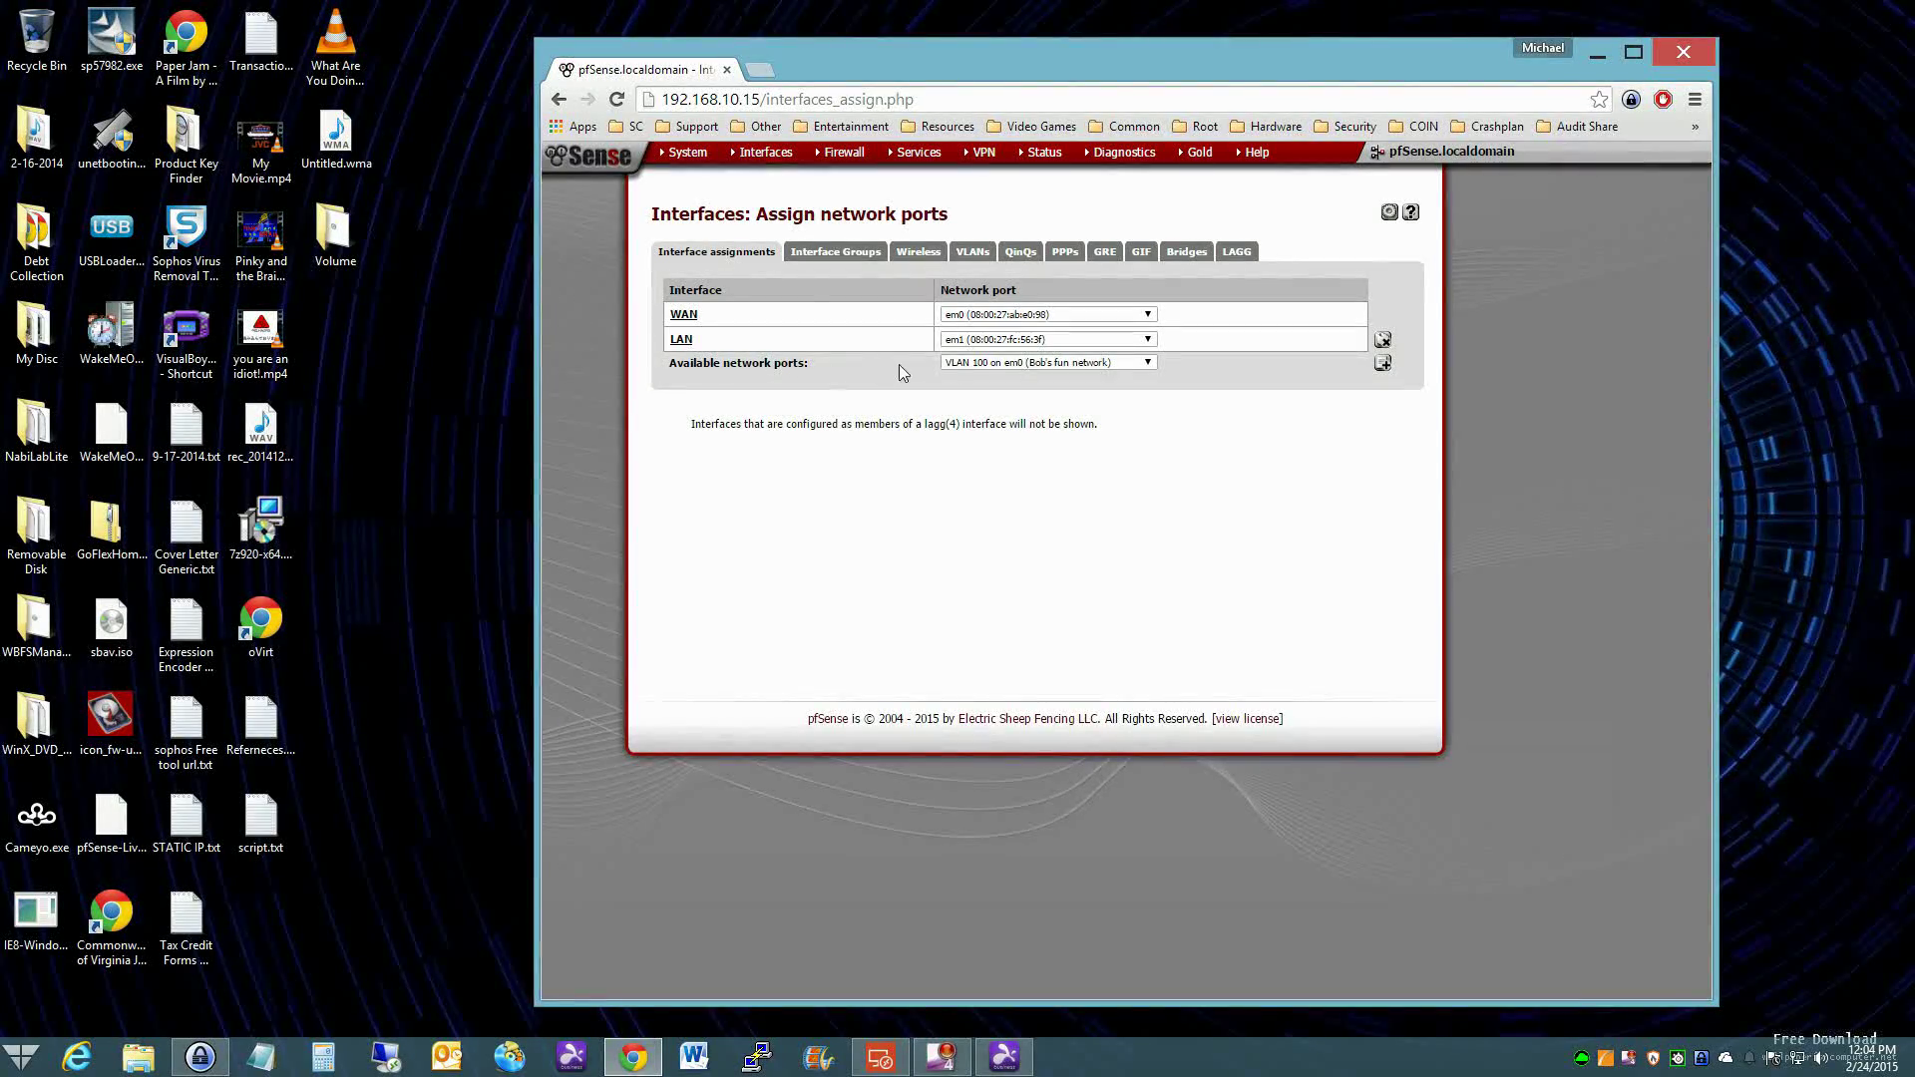
left_click(987, 362)
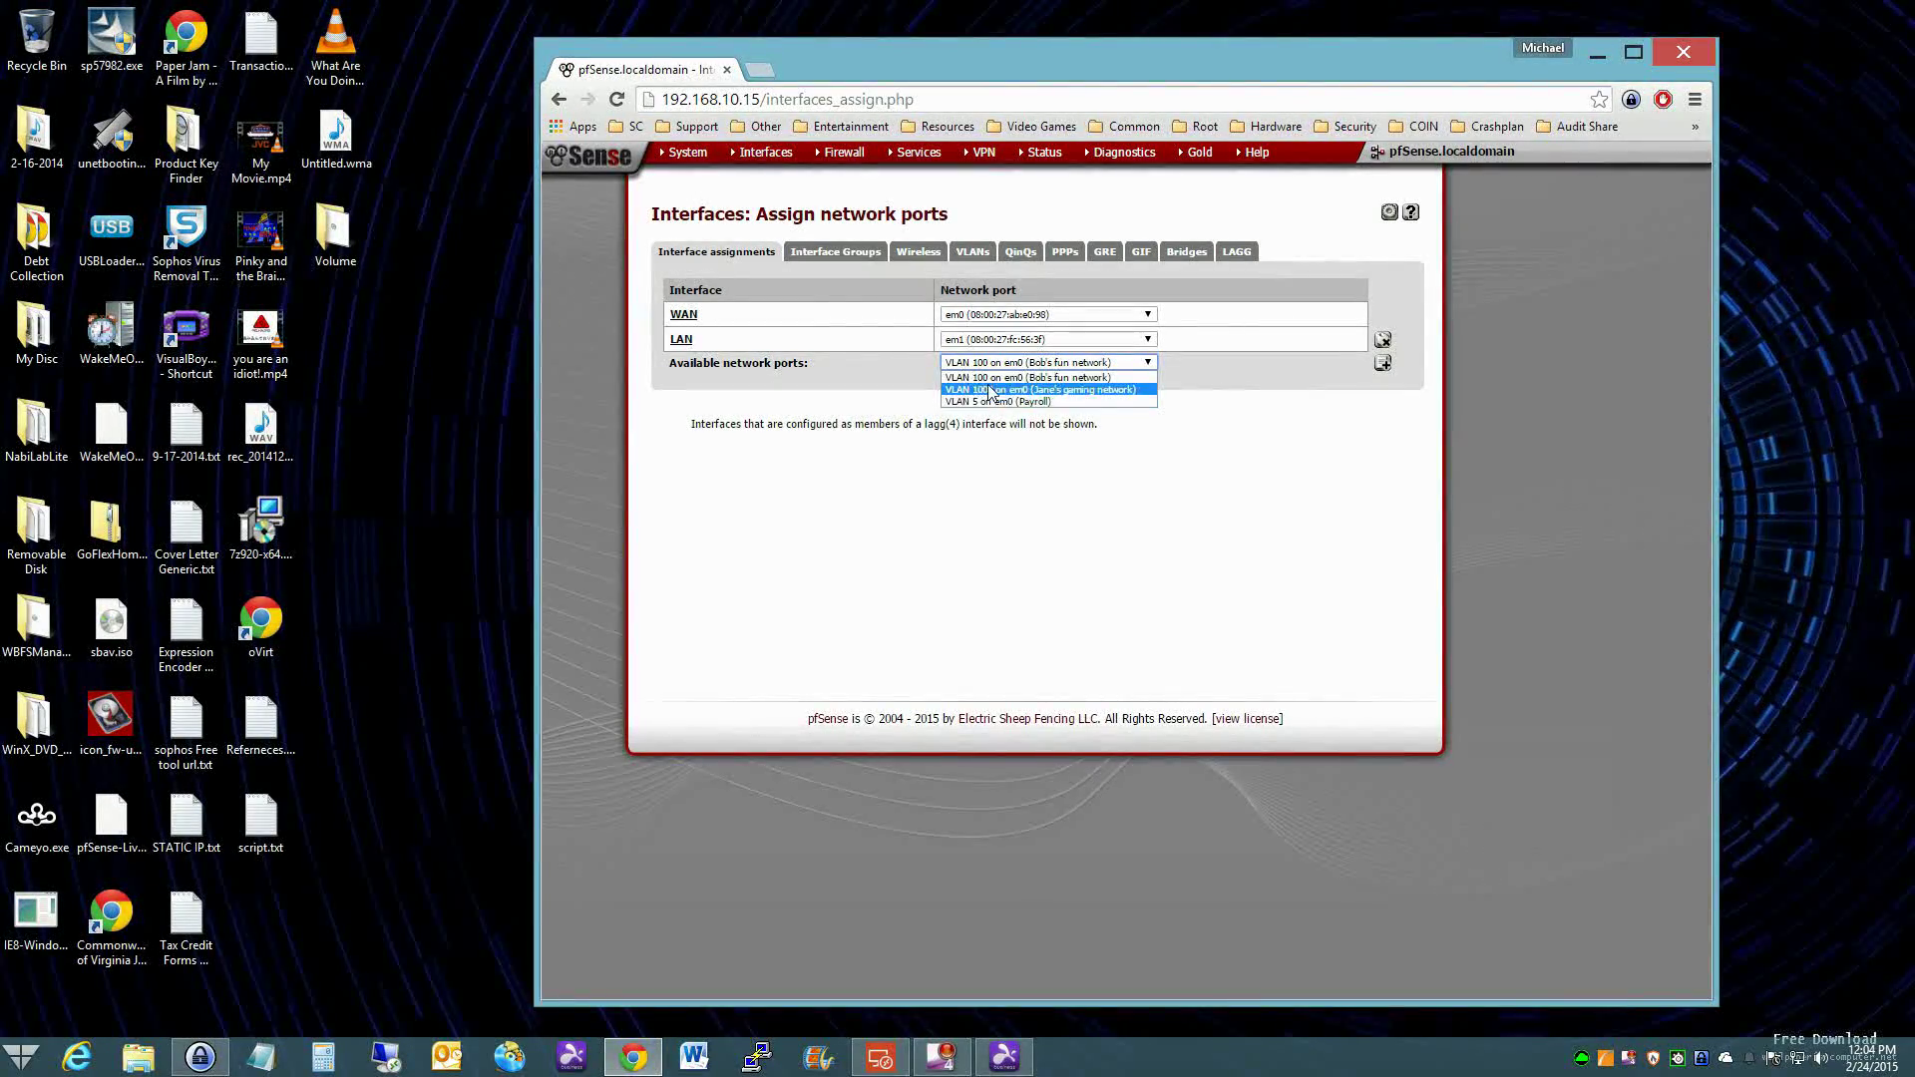
left_click(844, 354)
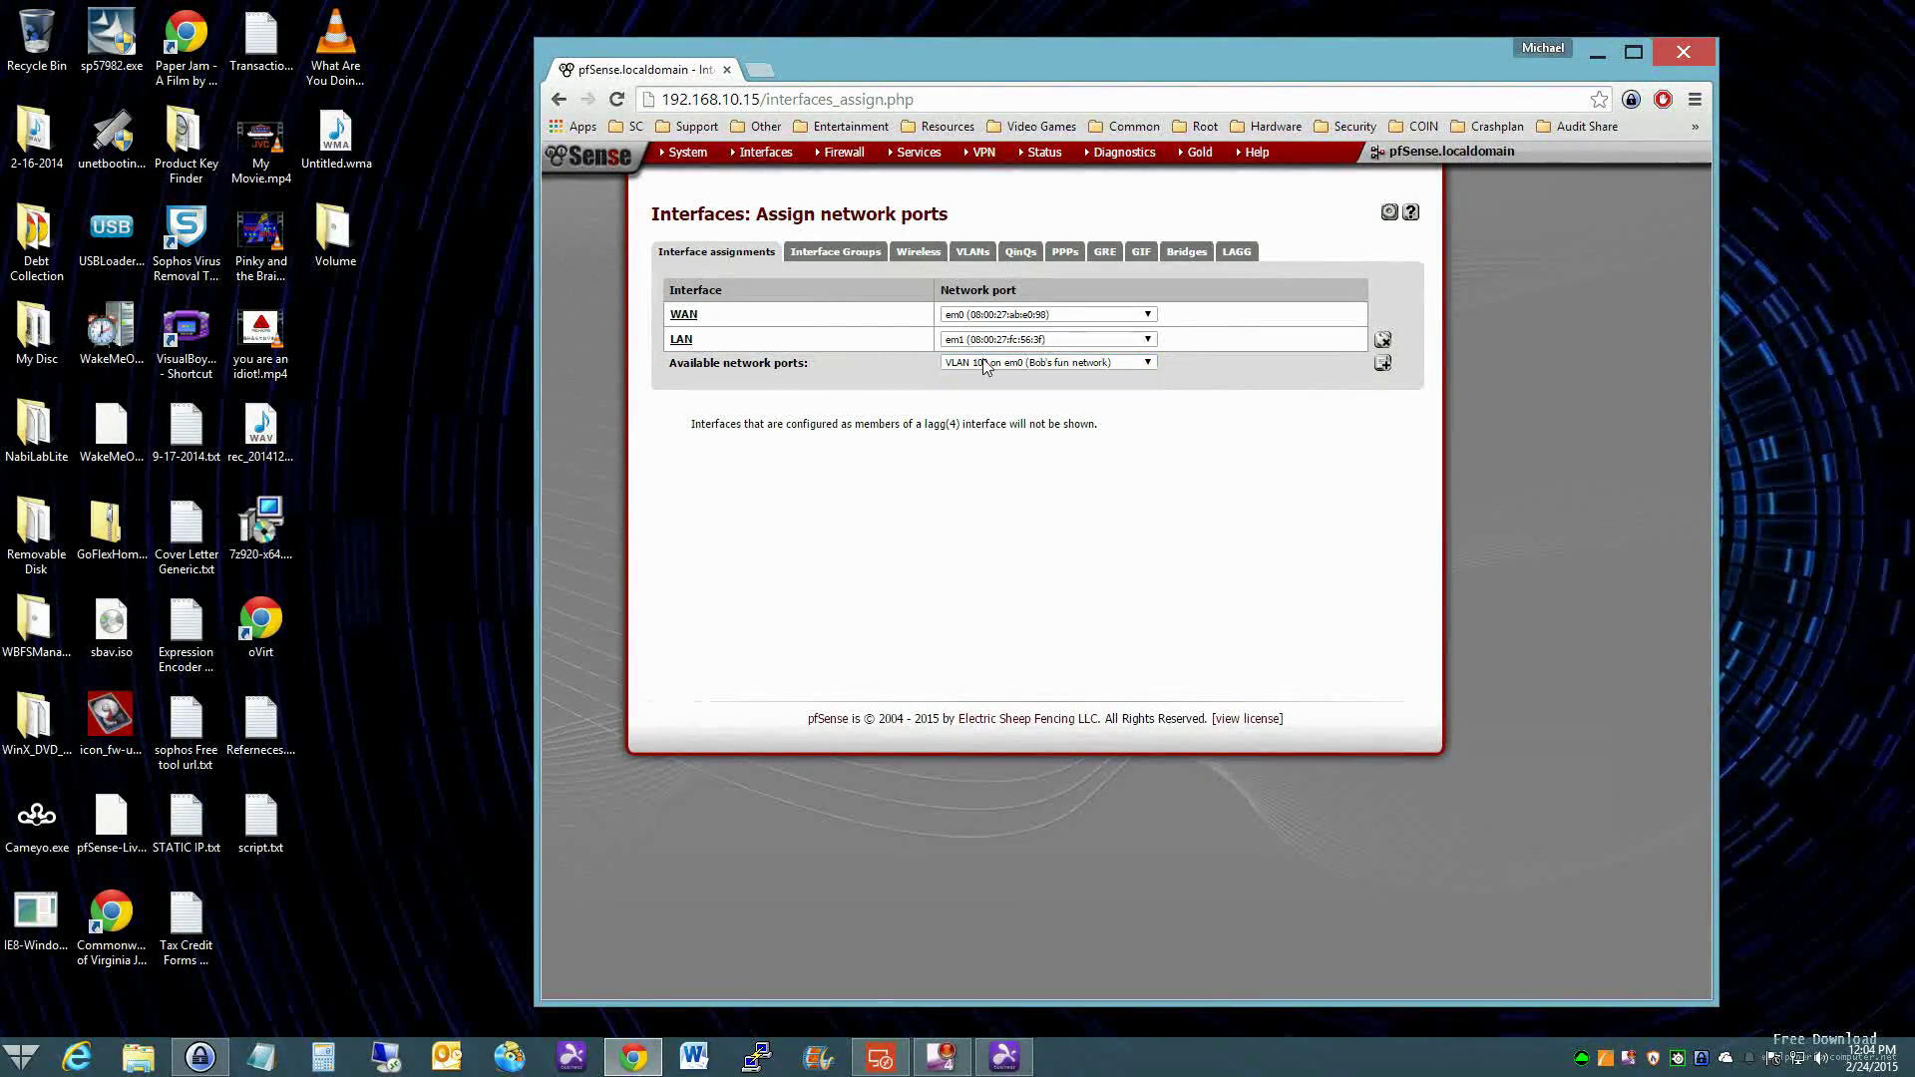
left_click(1382, 363)
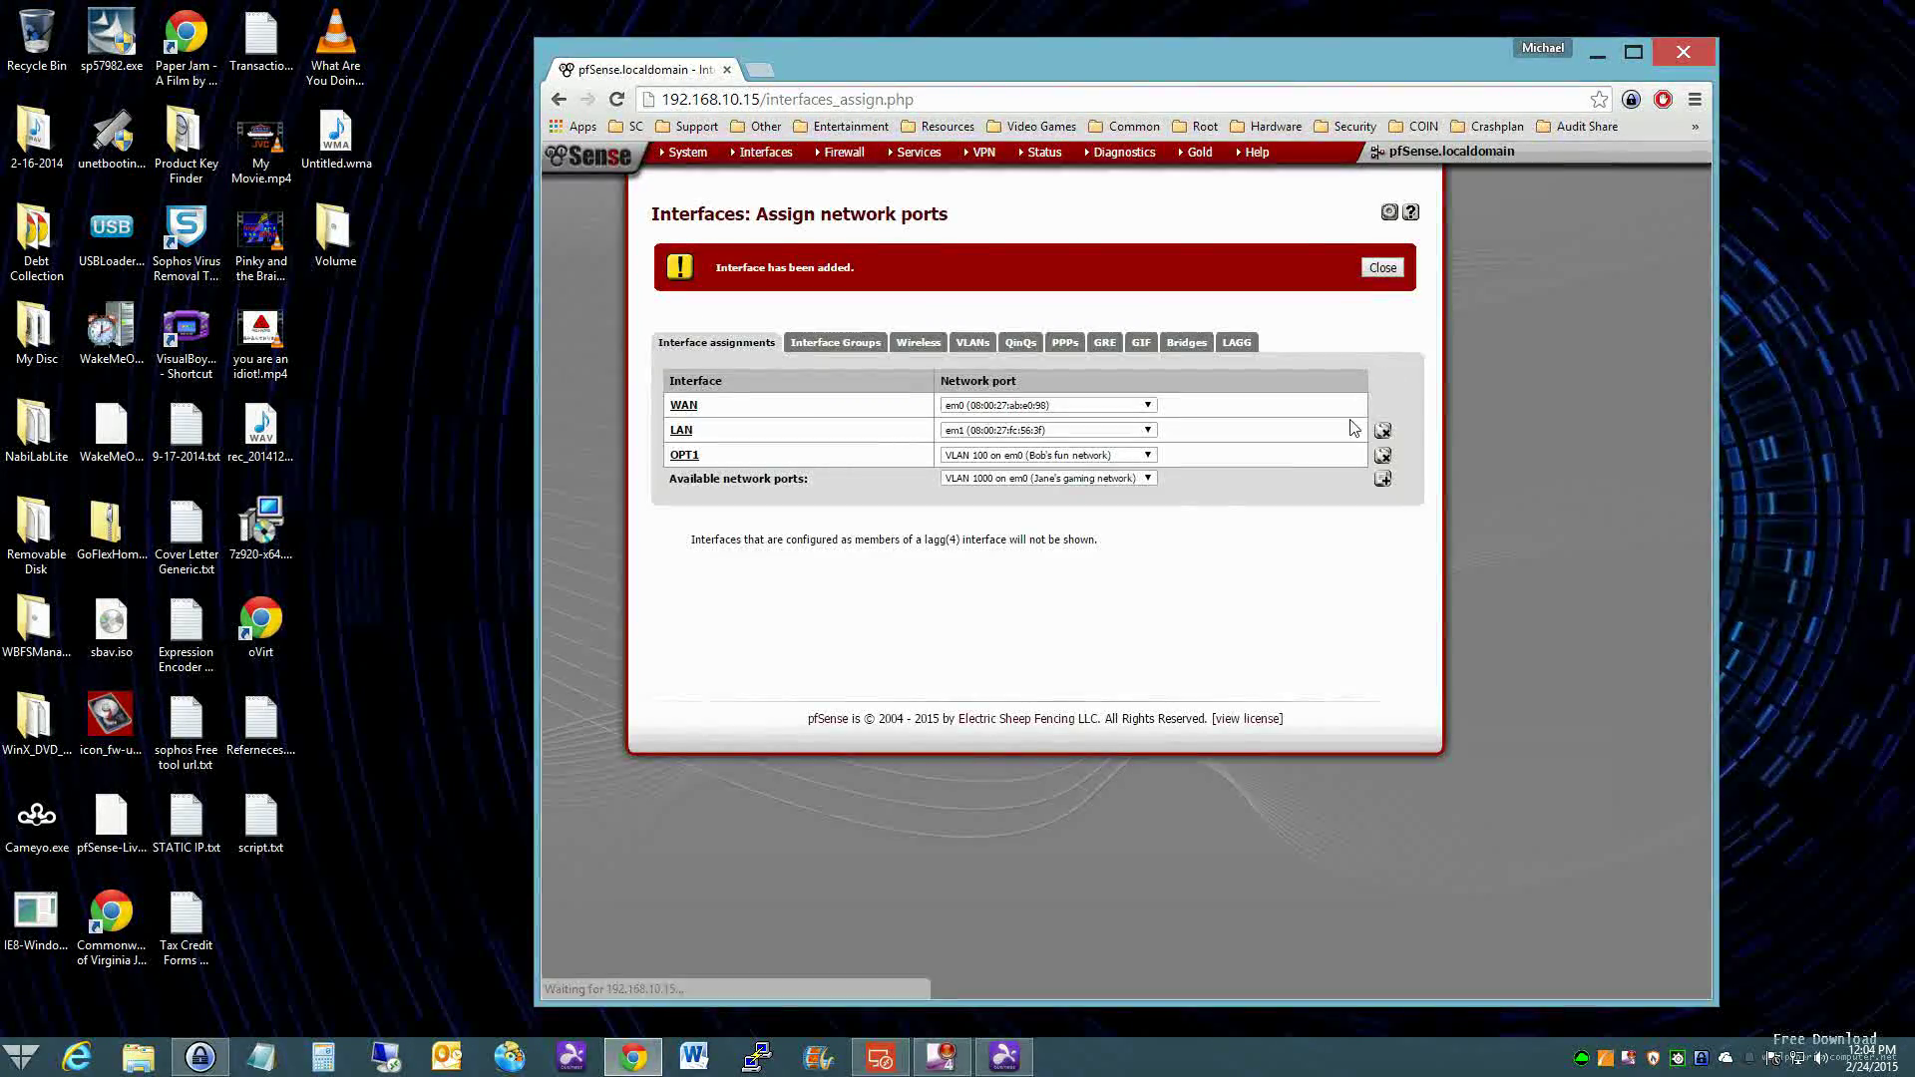
left_click(1383, 480)
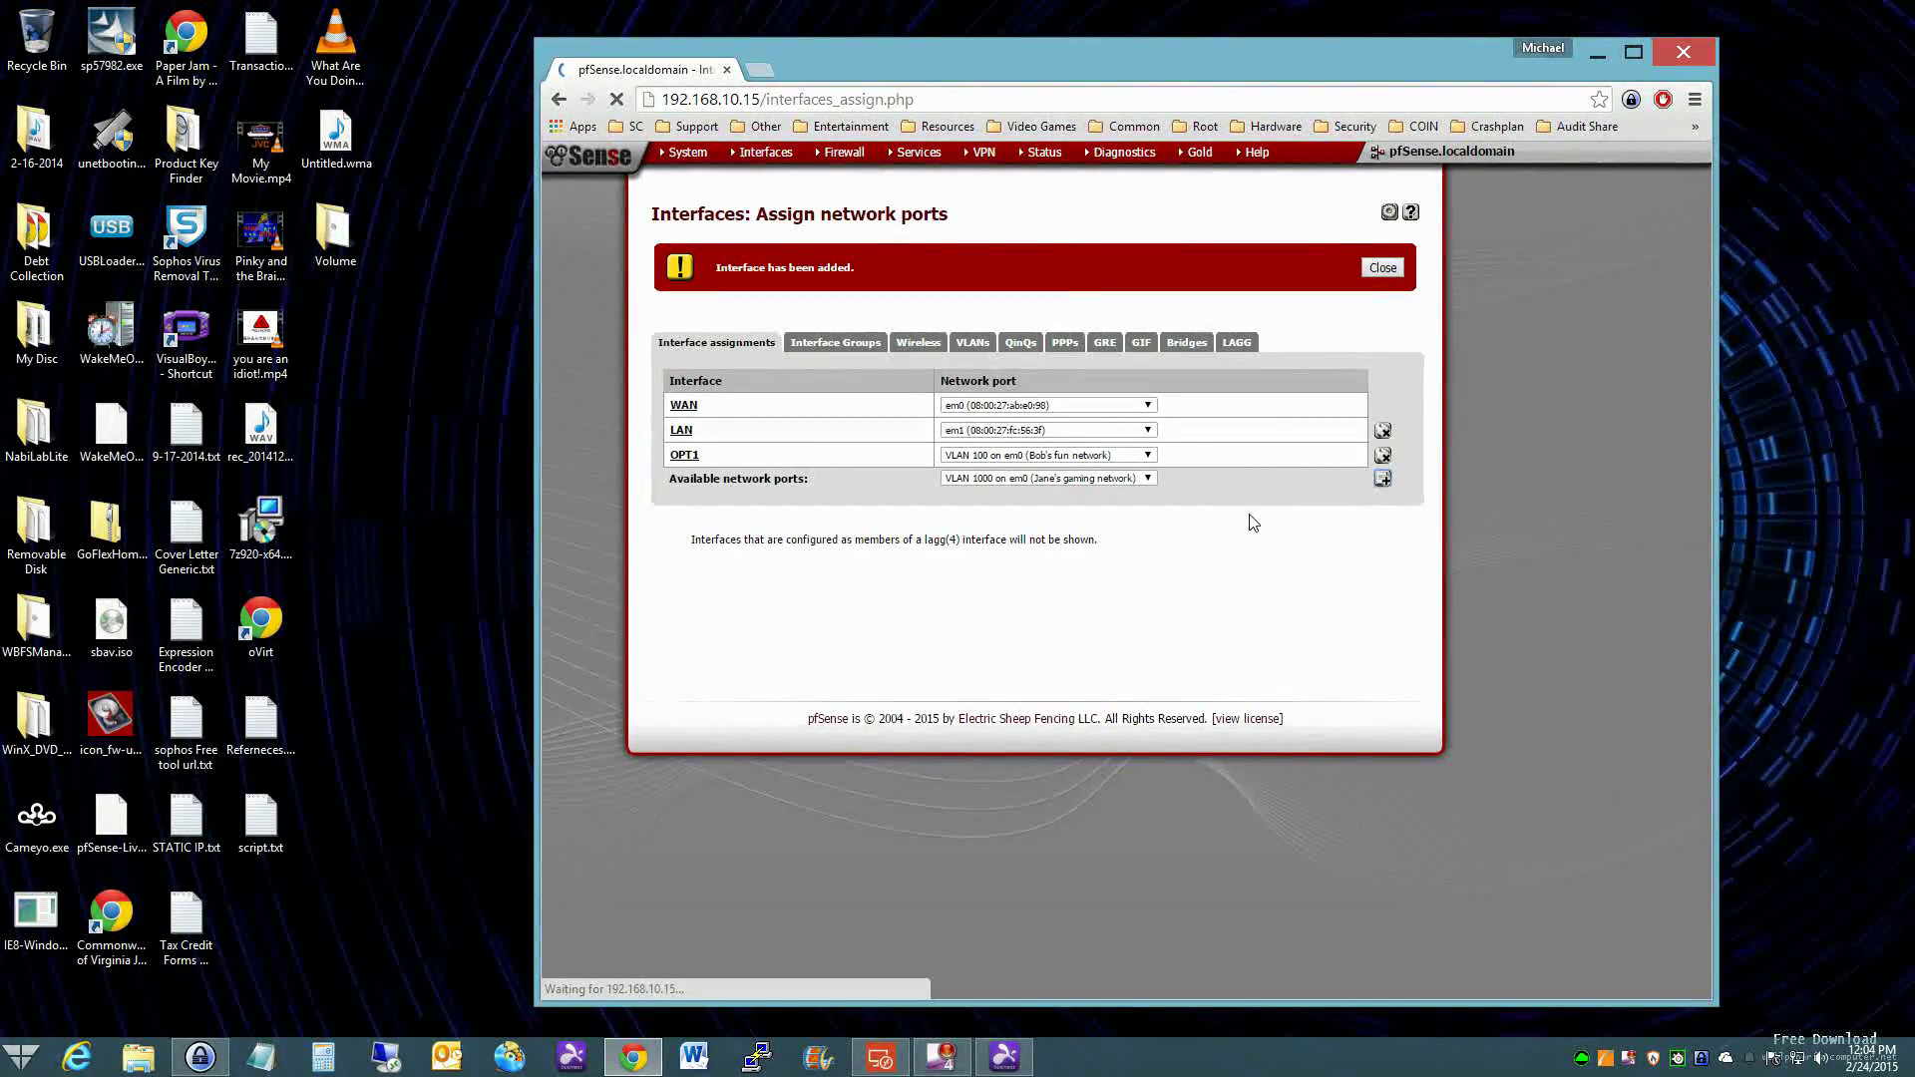
left_click(1383, 504)
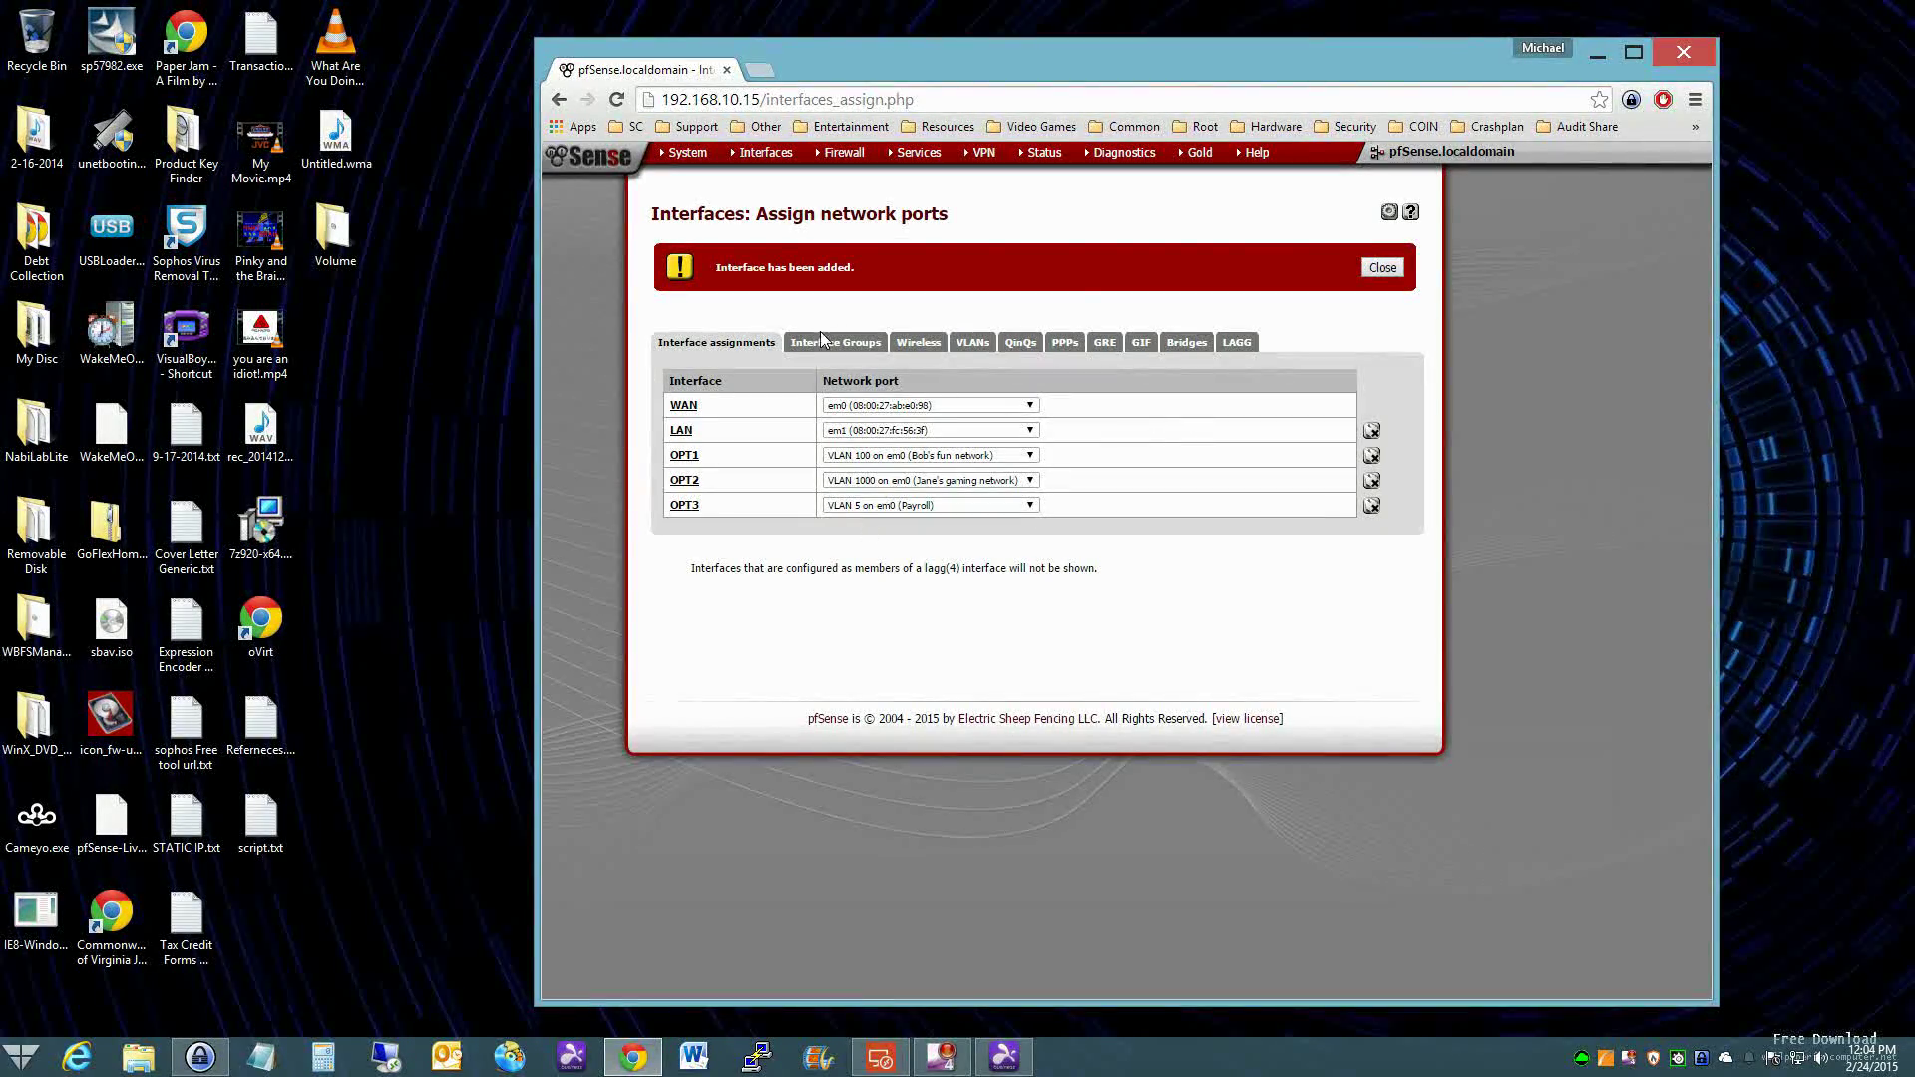
left_click(1383, 267)
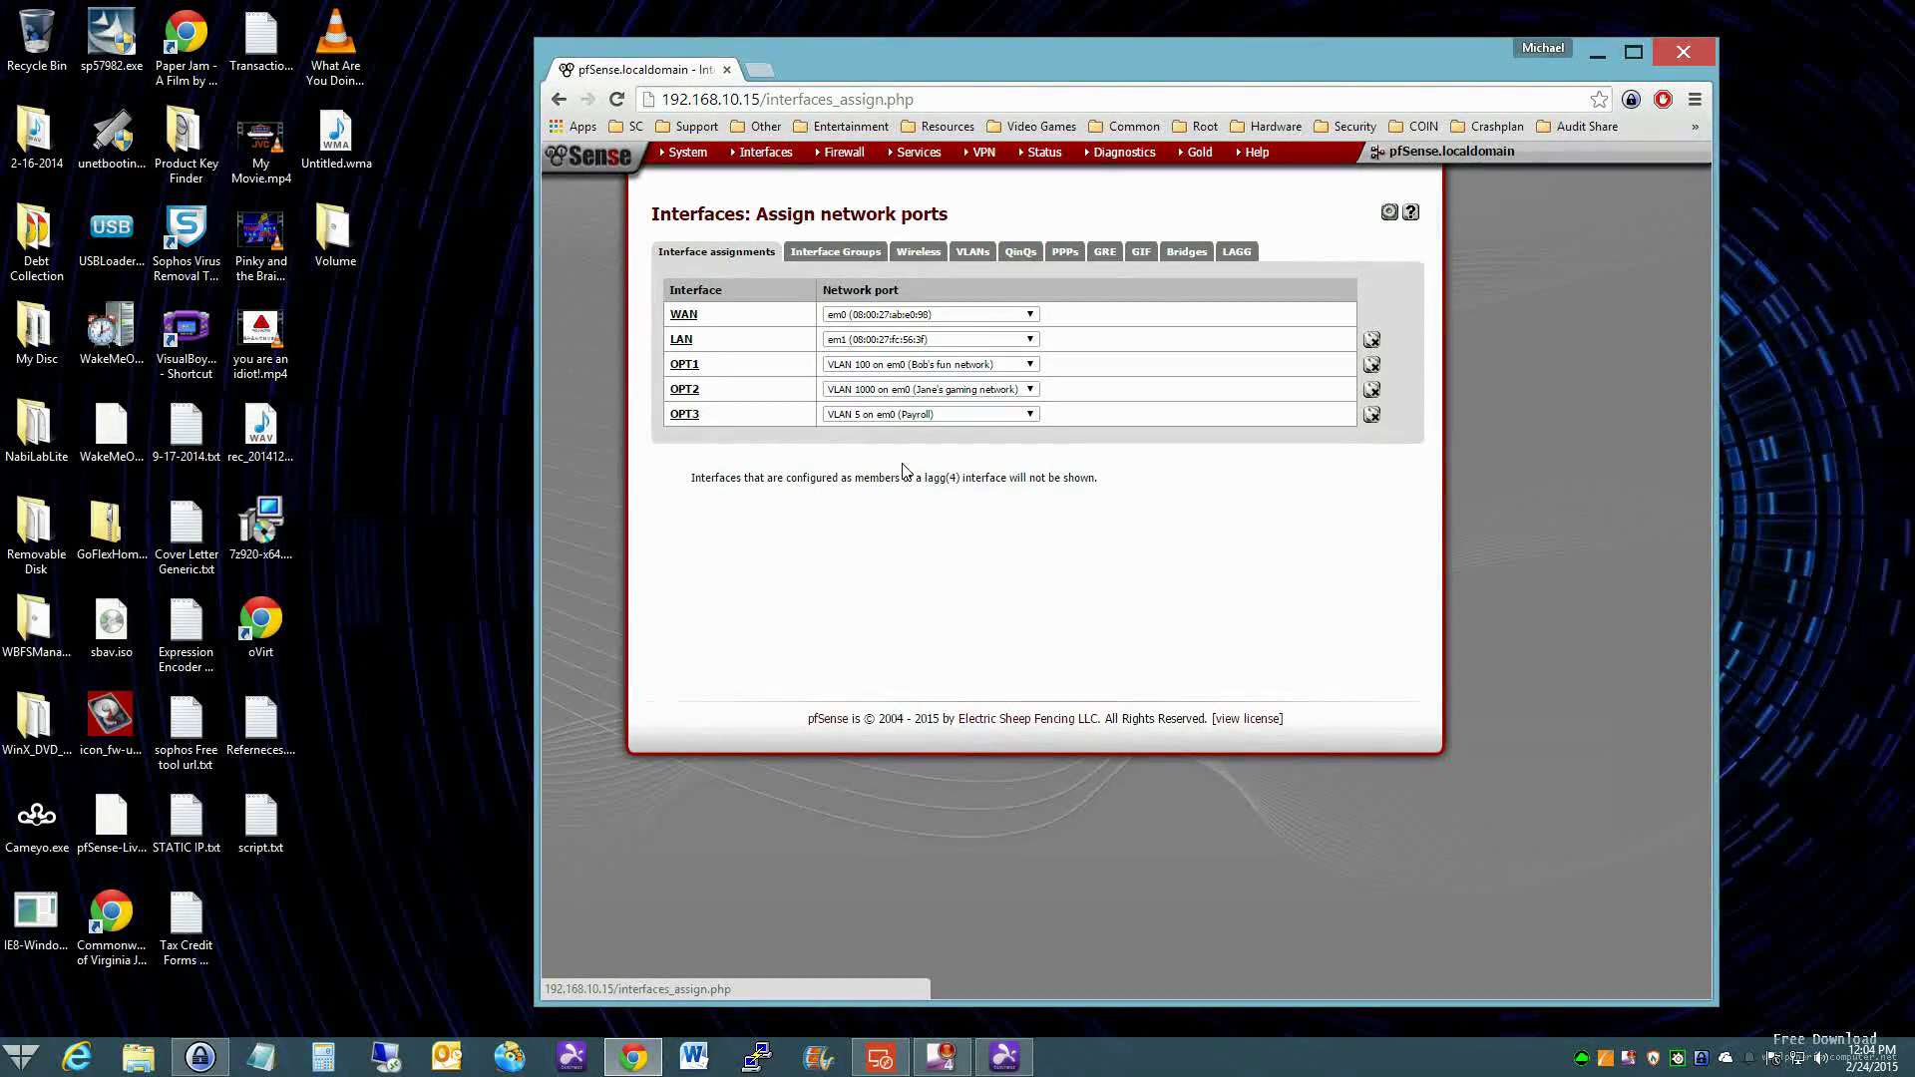
Enable the OPT1 interface with its IPv4 configuration type left at None, then save and apply the changes
left_click(691, 365)
left_click(844, 298)
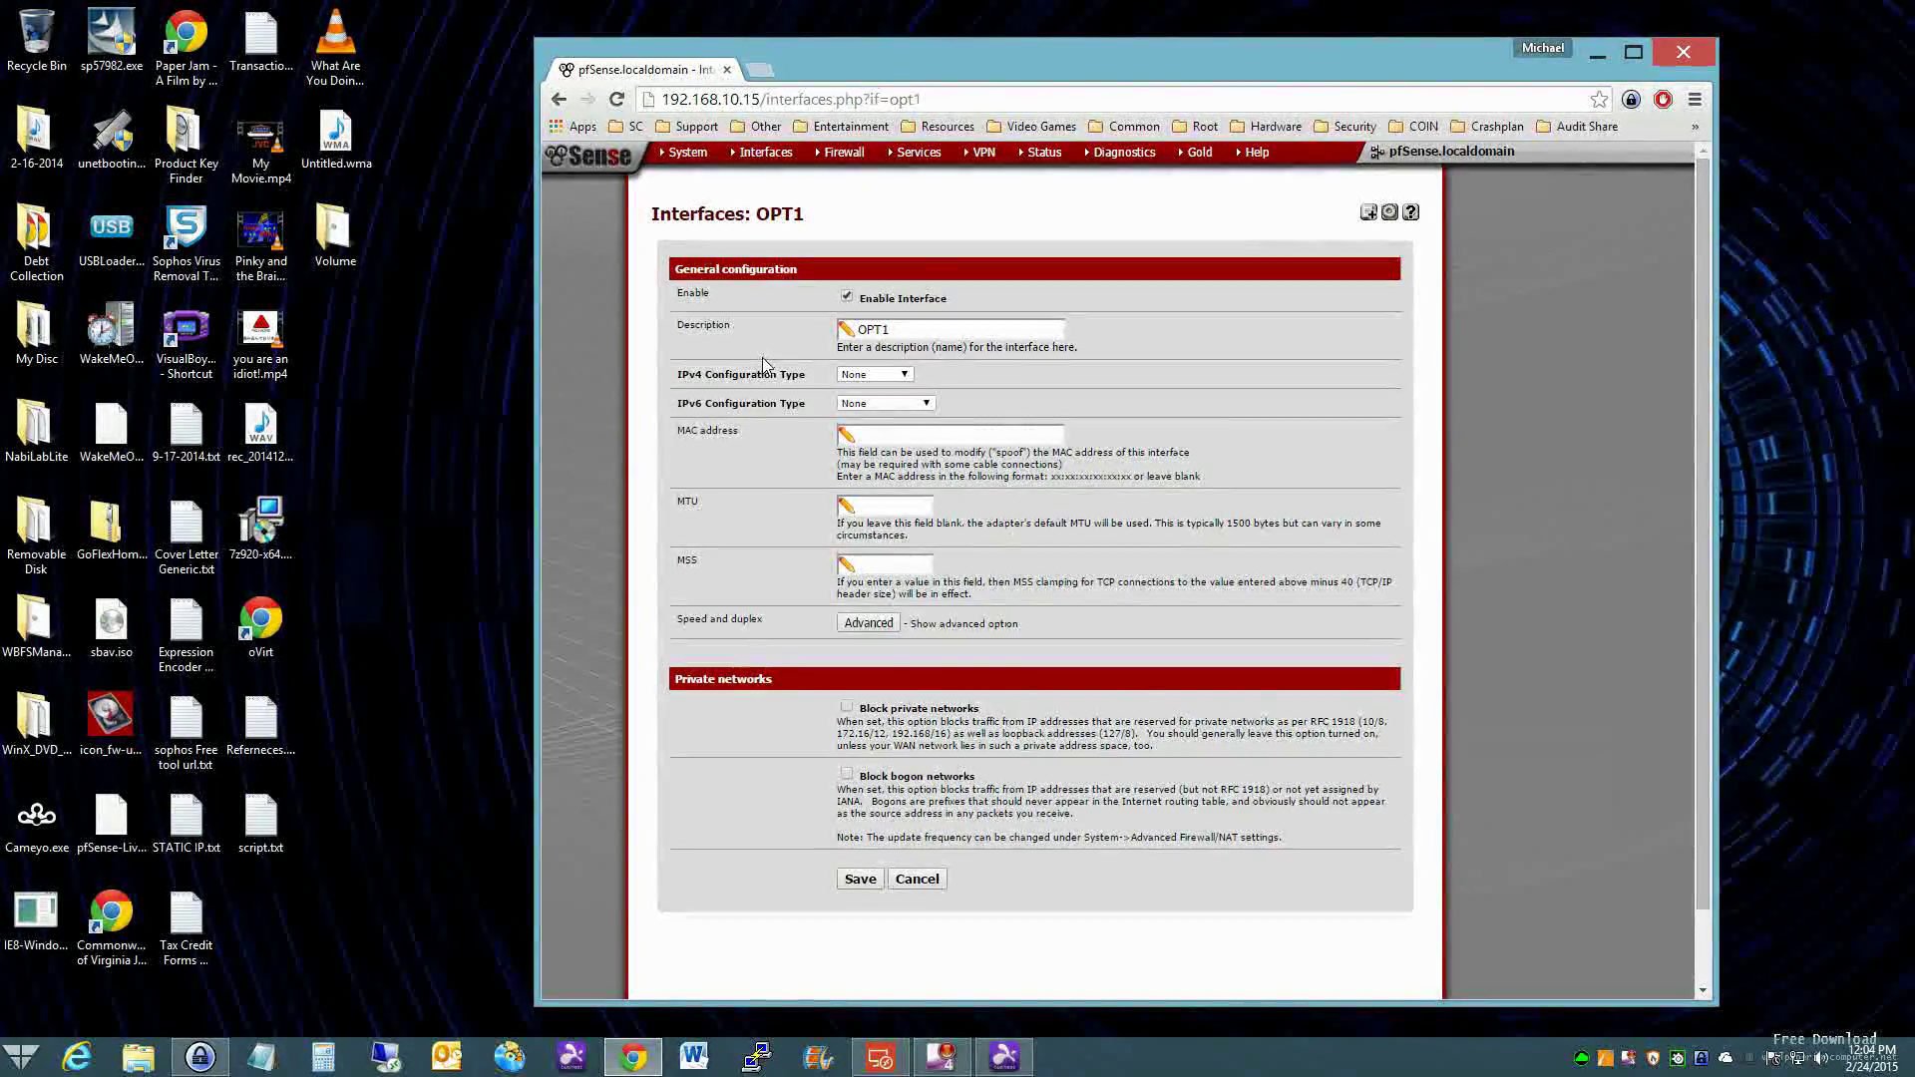
left_click(876, 375)
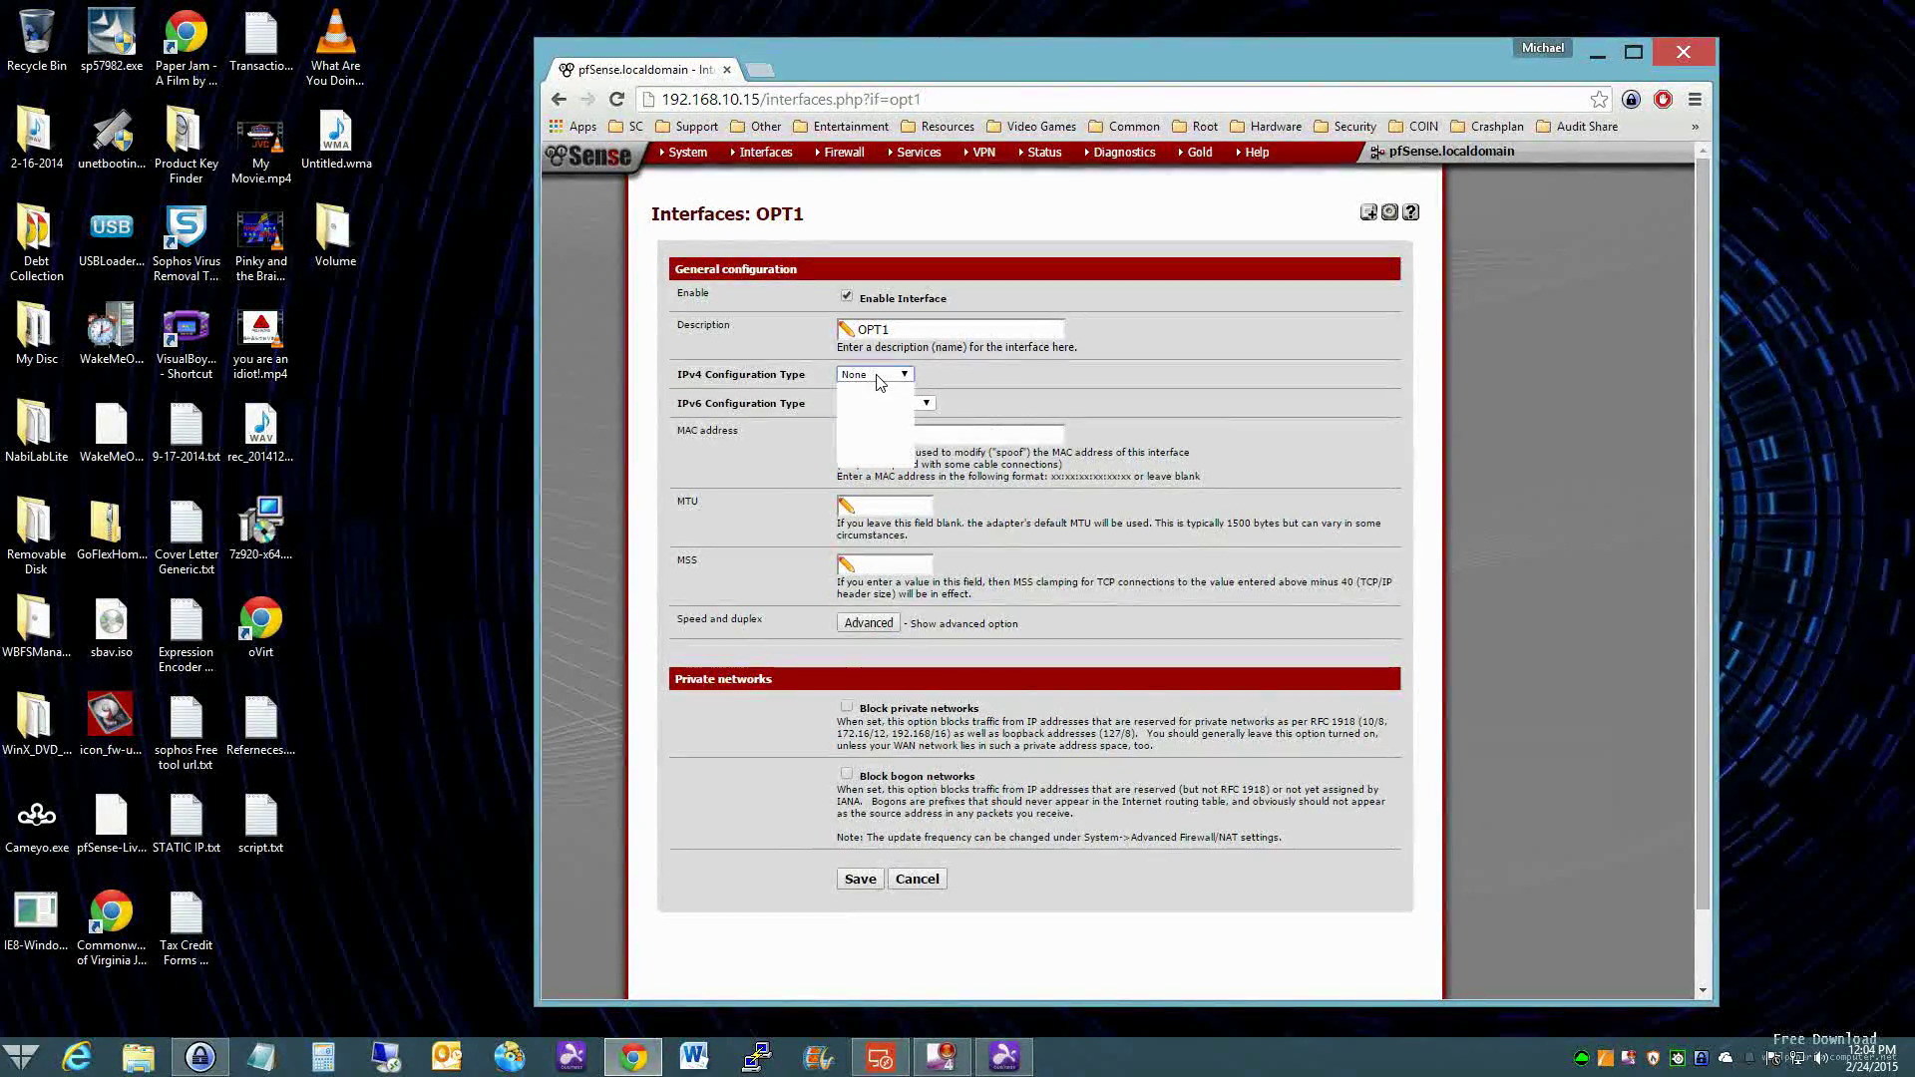
left_click(728, 374)
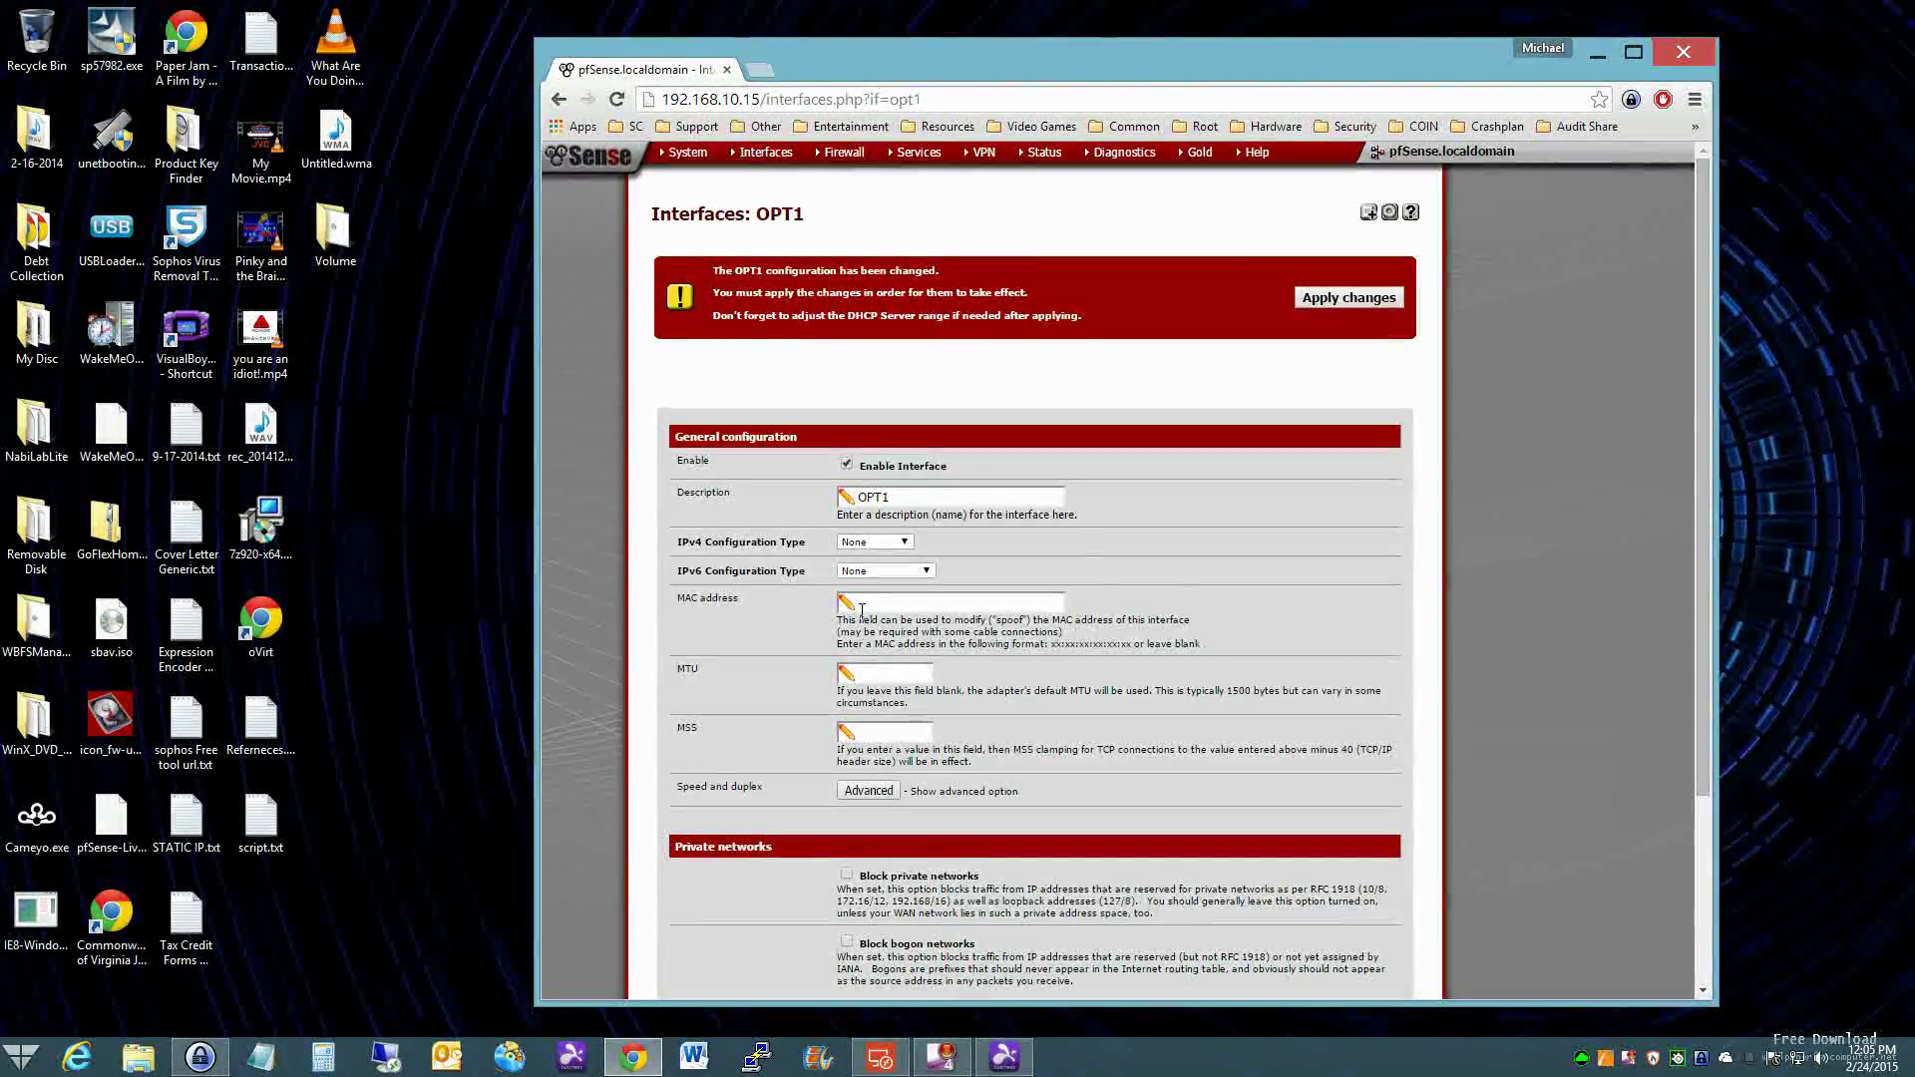
left_click(1344, 296)
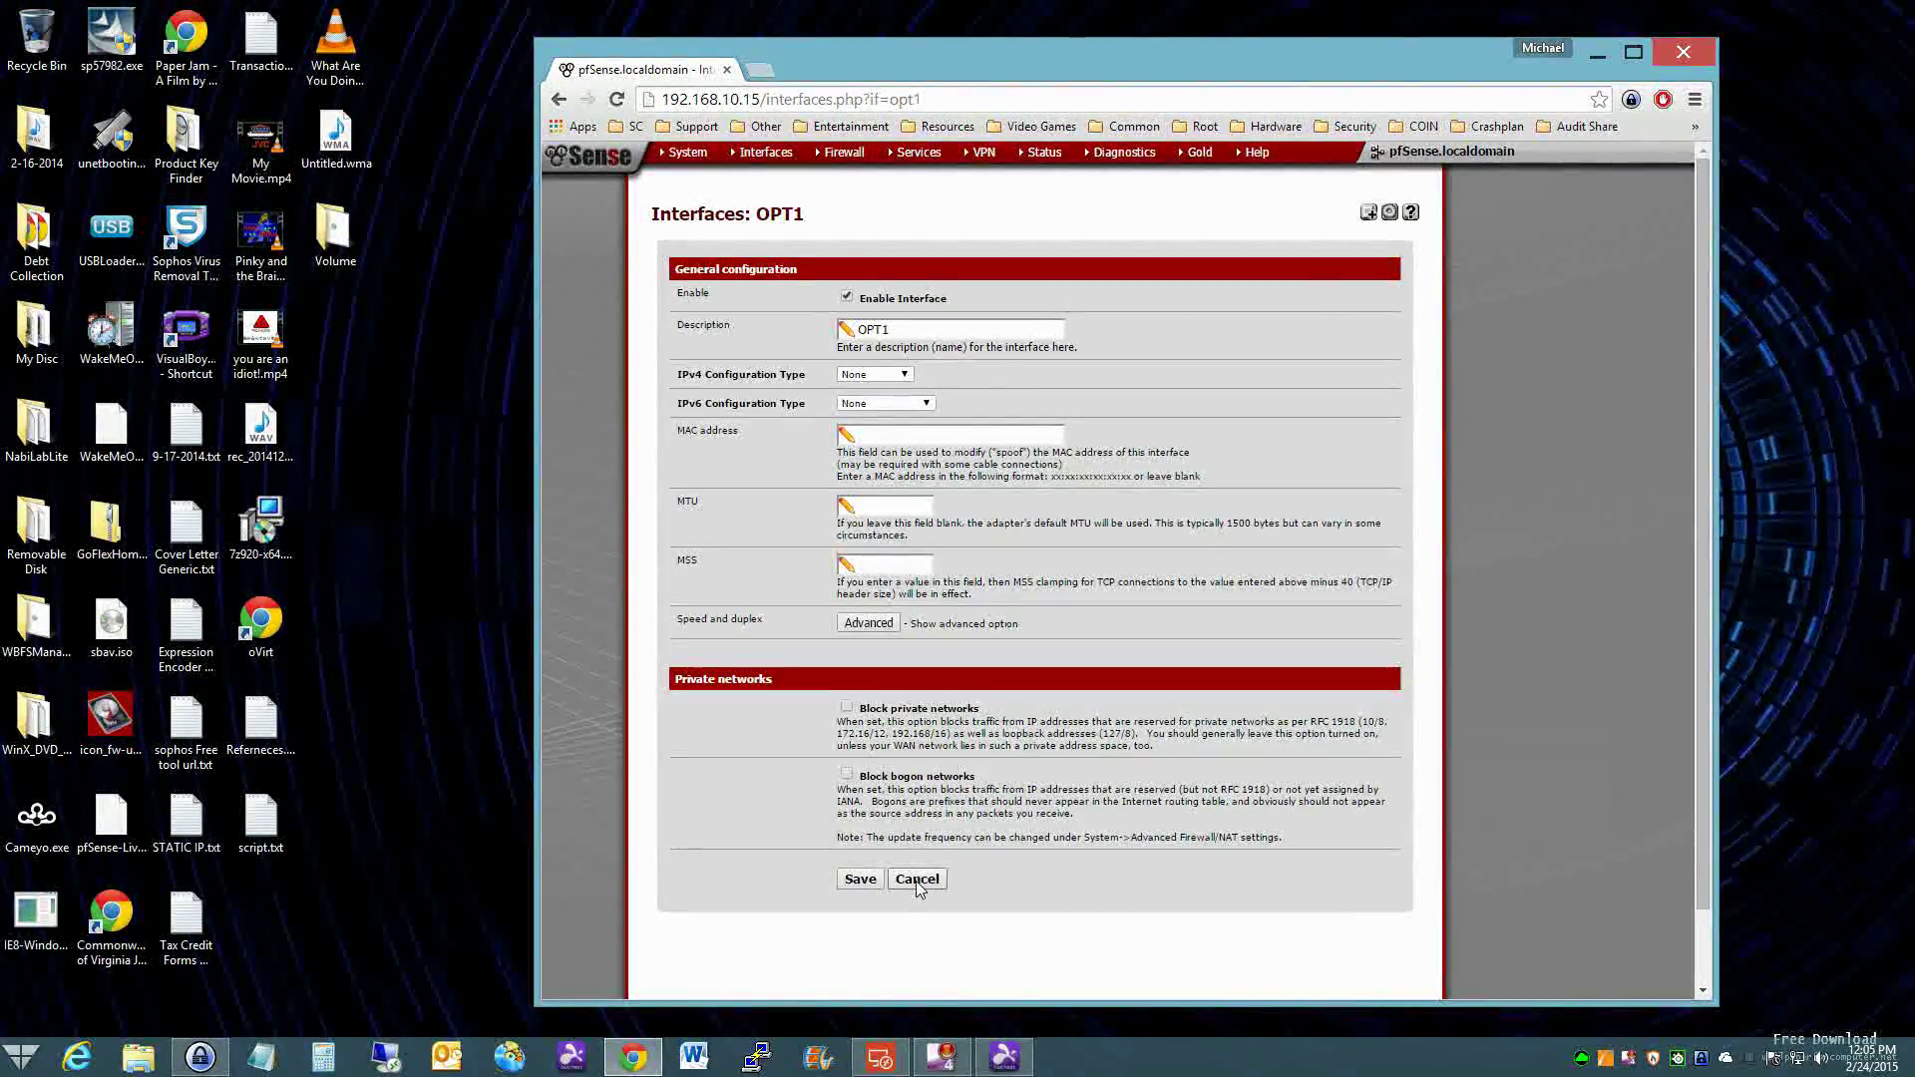
Enable the OPT2 interface with its IPv4 and IPv6 configuration types left at None, then save and apply the changes
mouse_move(745, 157)
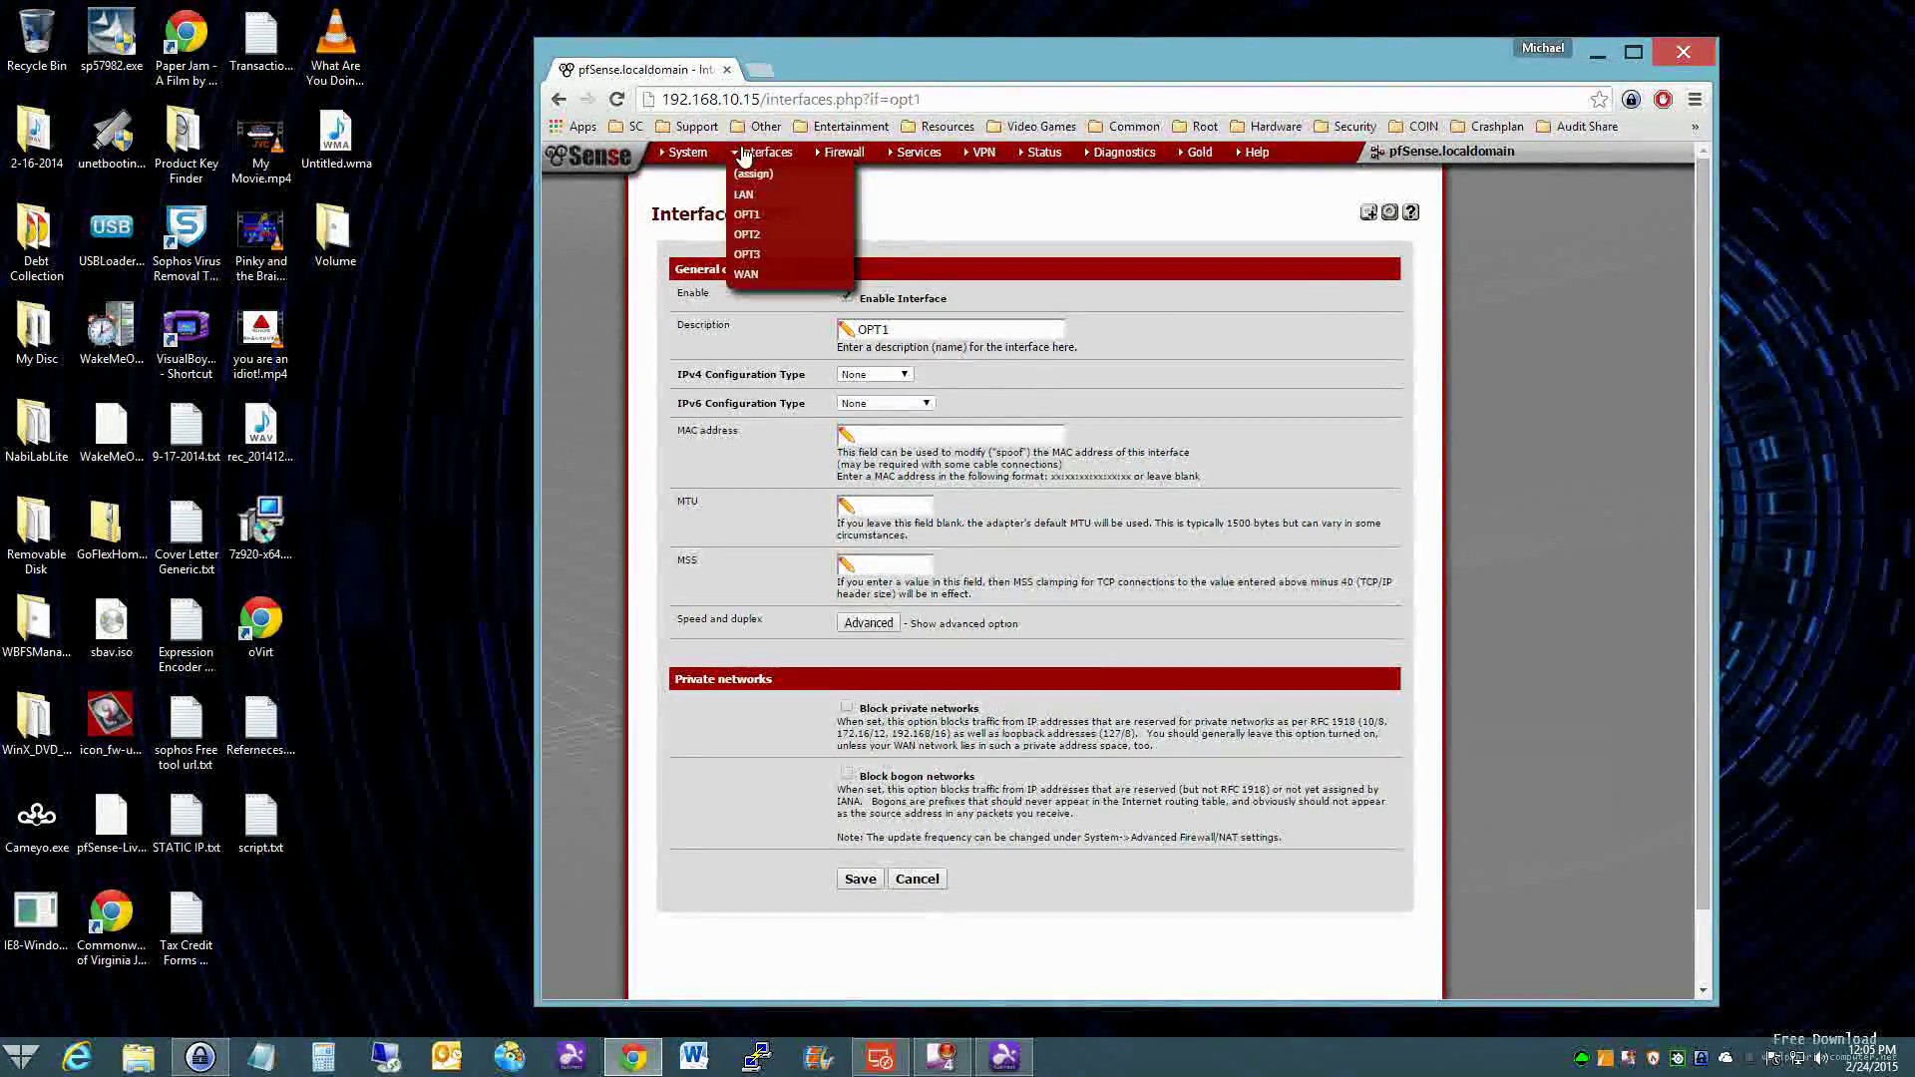
left_click(754, 173)
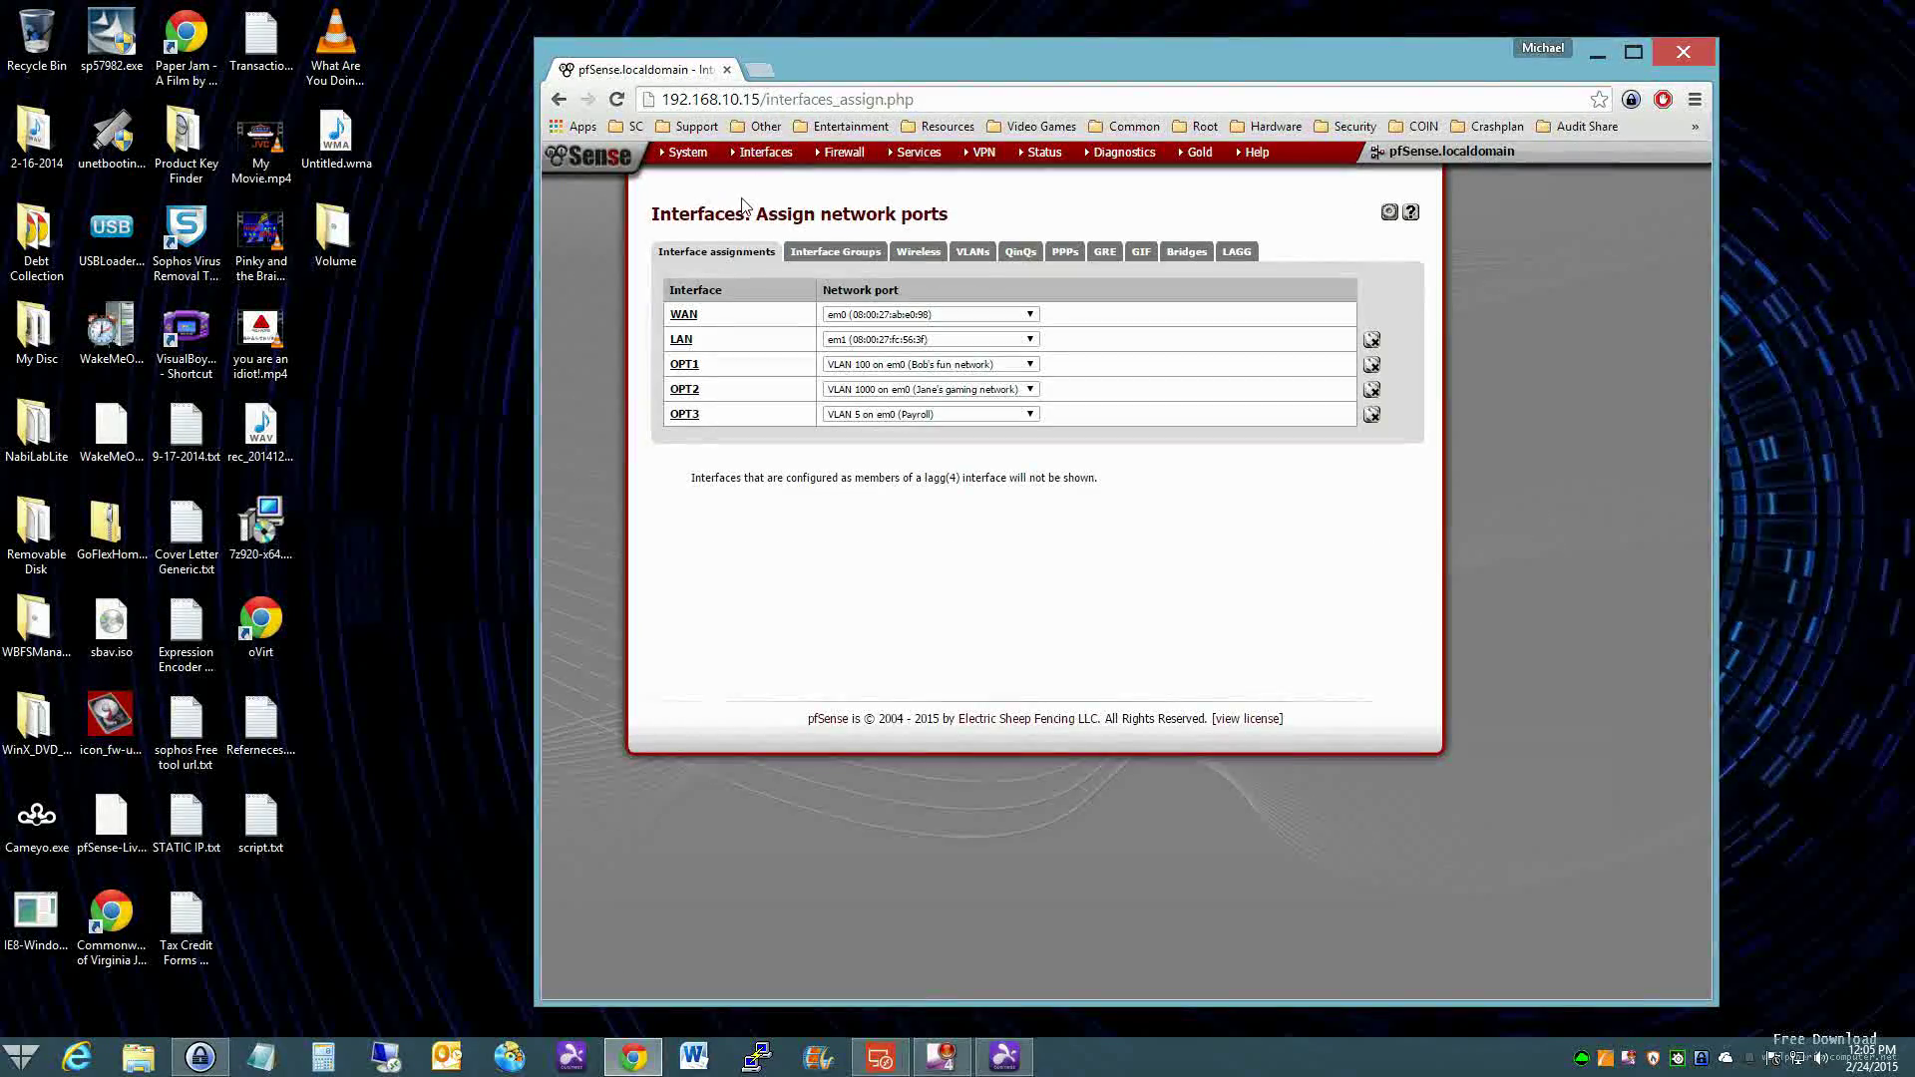
left_click(688, 391)
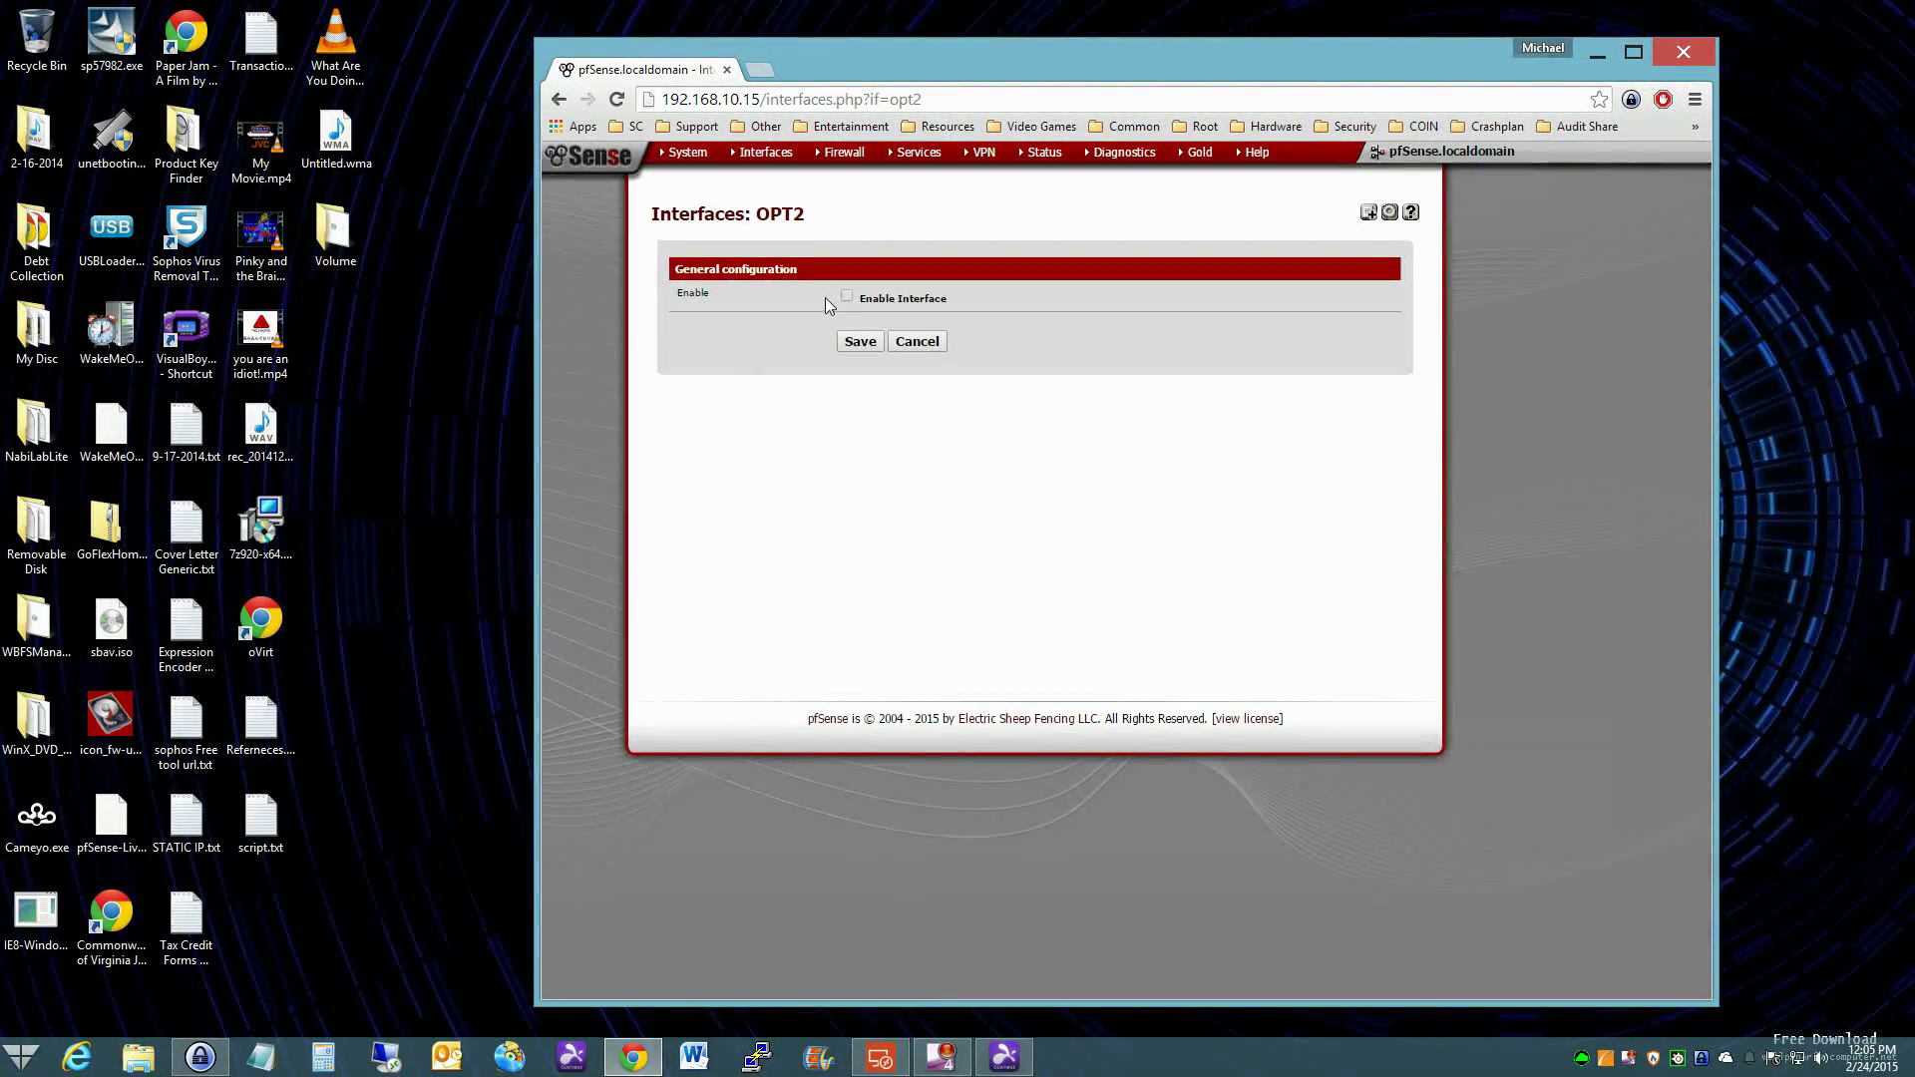
left_click(847, 299)
scroll(875, 816, "down", 2)
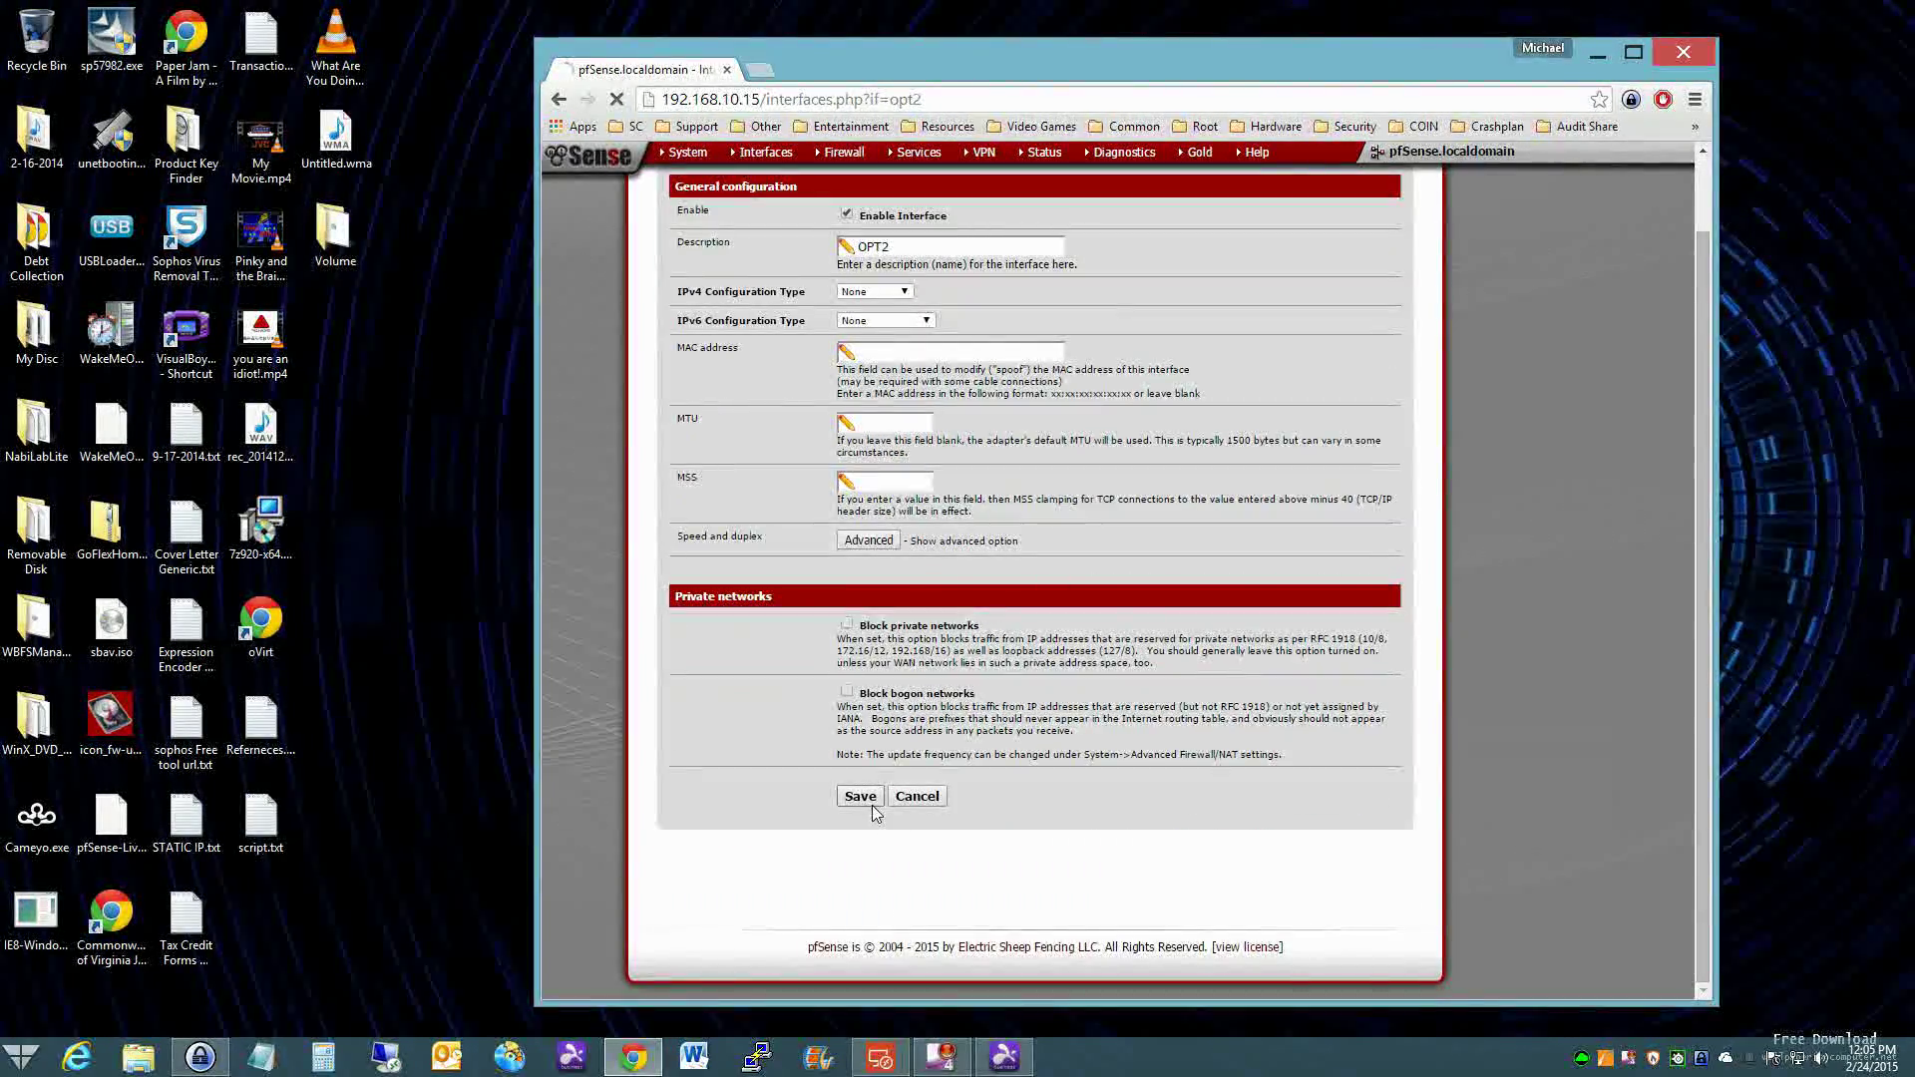
left_click(871, 802)
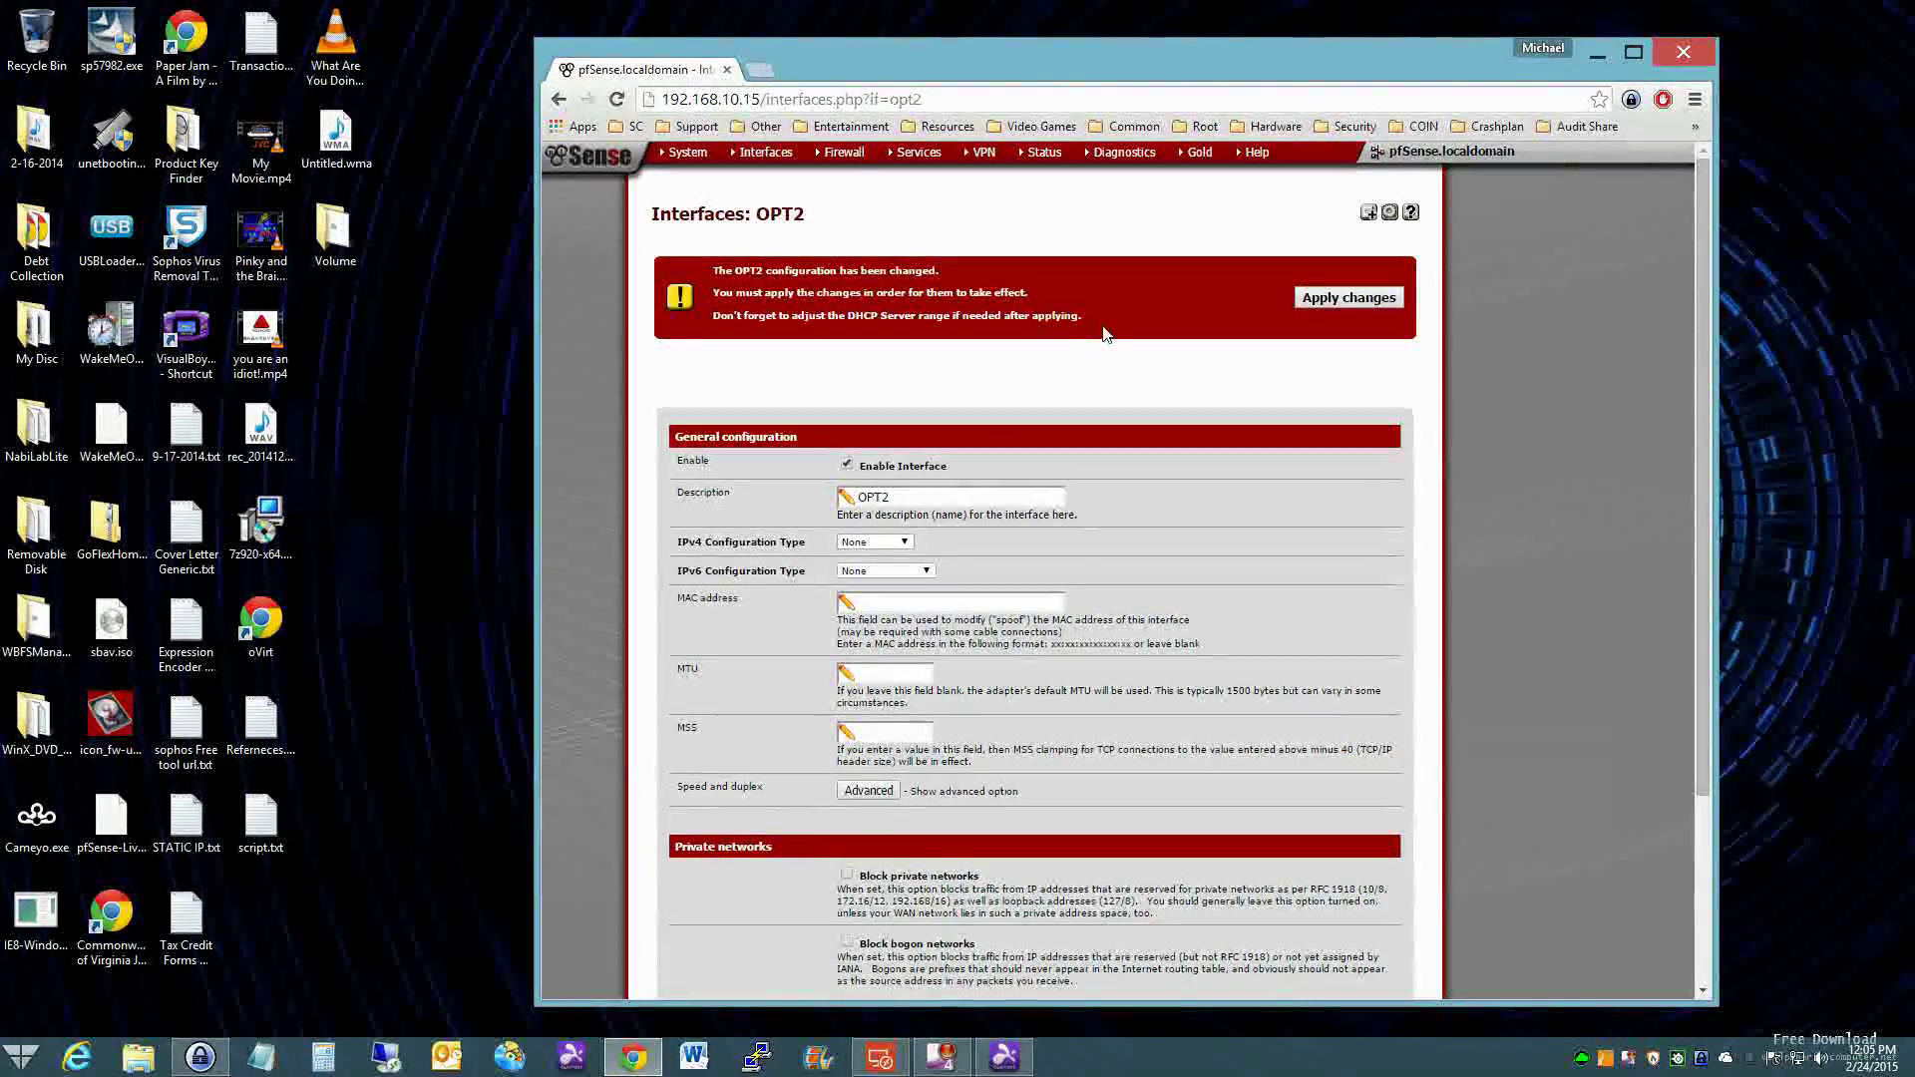
left_click(1346, 298)
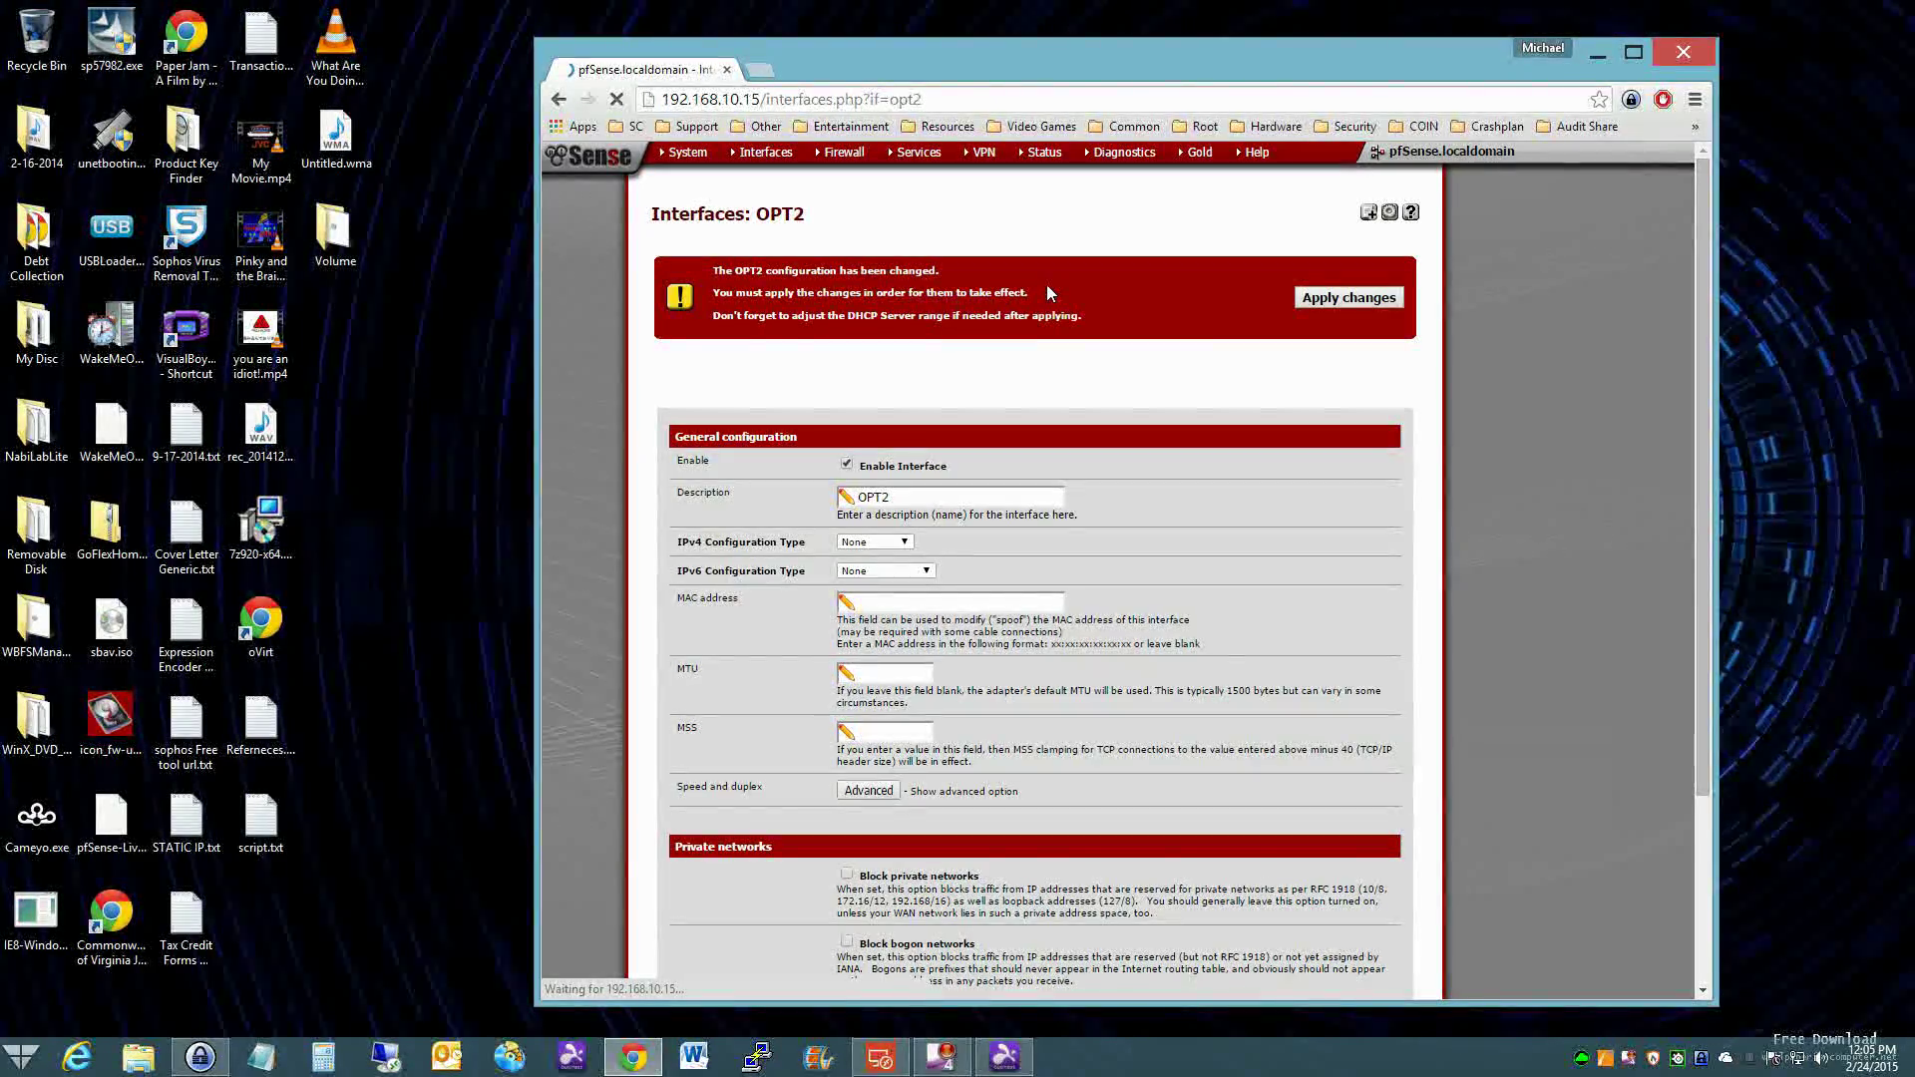
Enable the OPT3 interface with its IPv4 and IPv6 configuration types left at None, then save and apply the changes
mouse_move(766, 152)
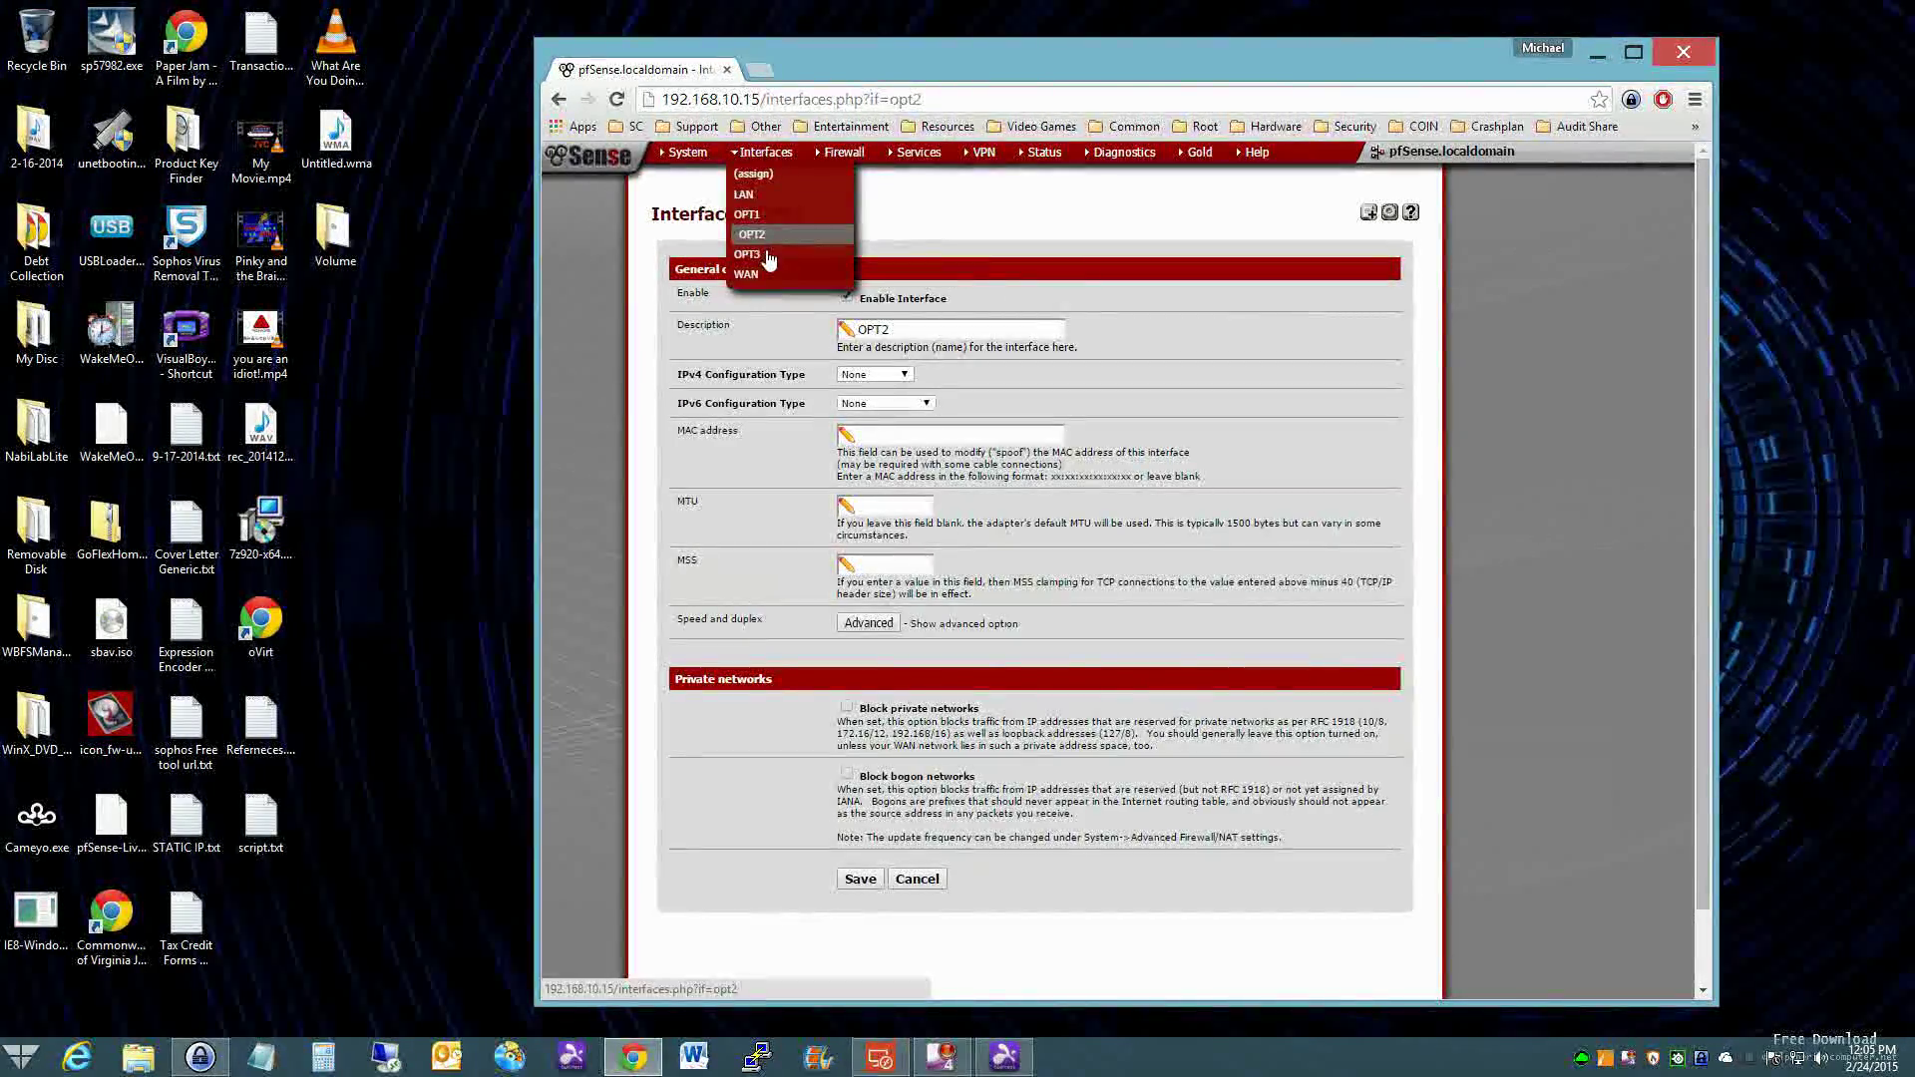
left_click(764, 252)
left_click(845, 298)
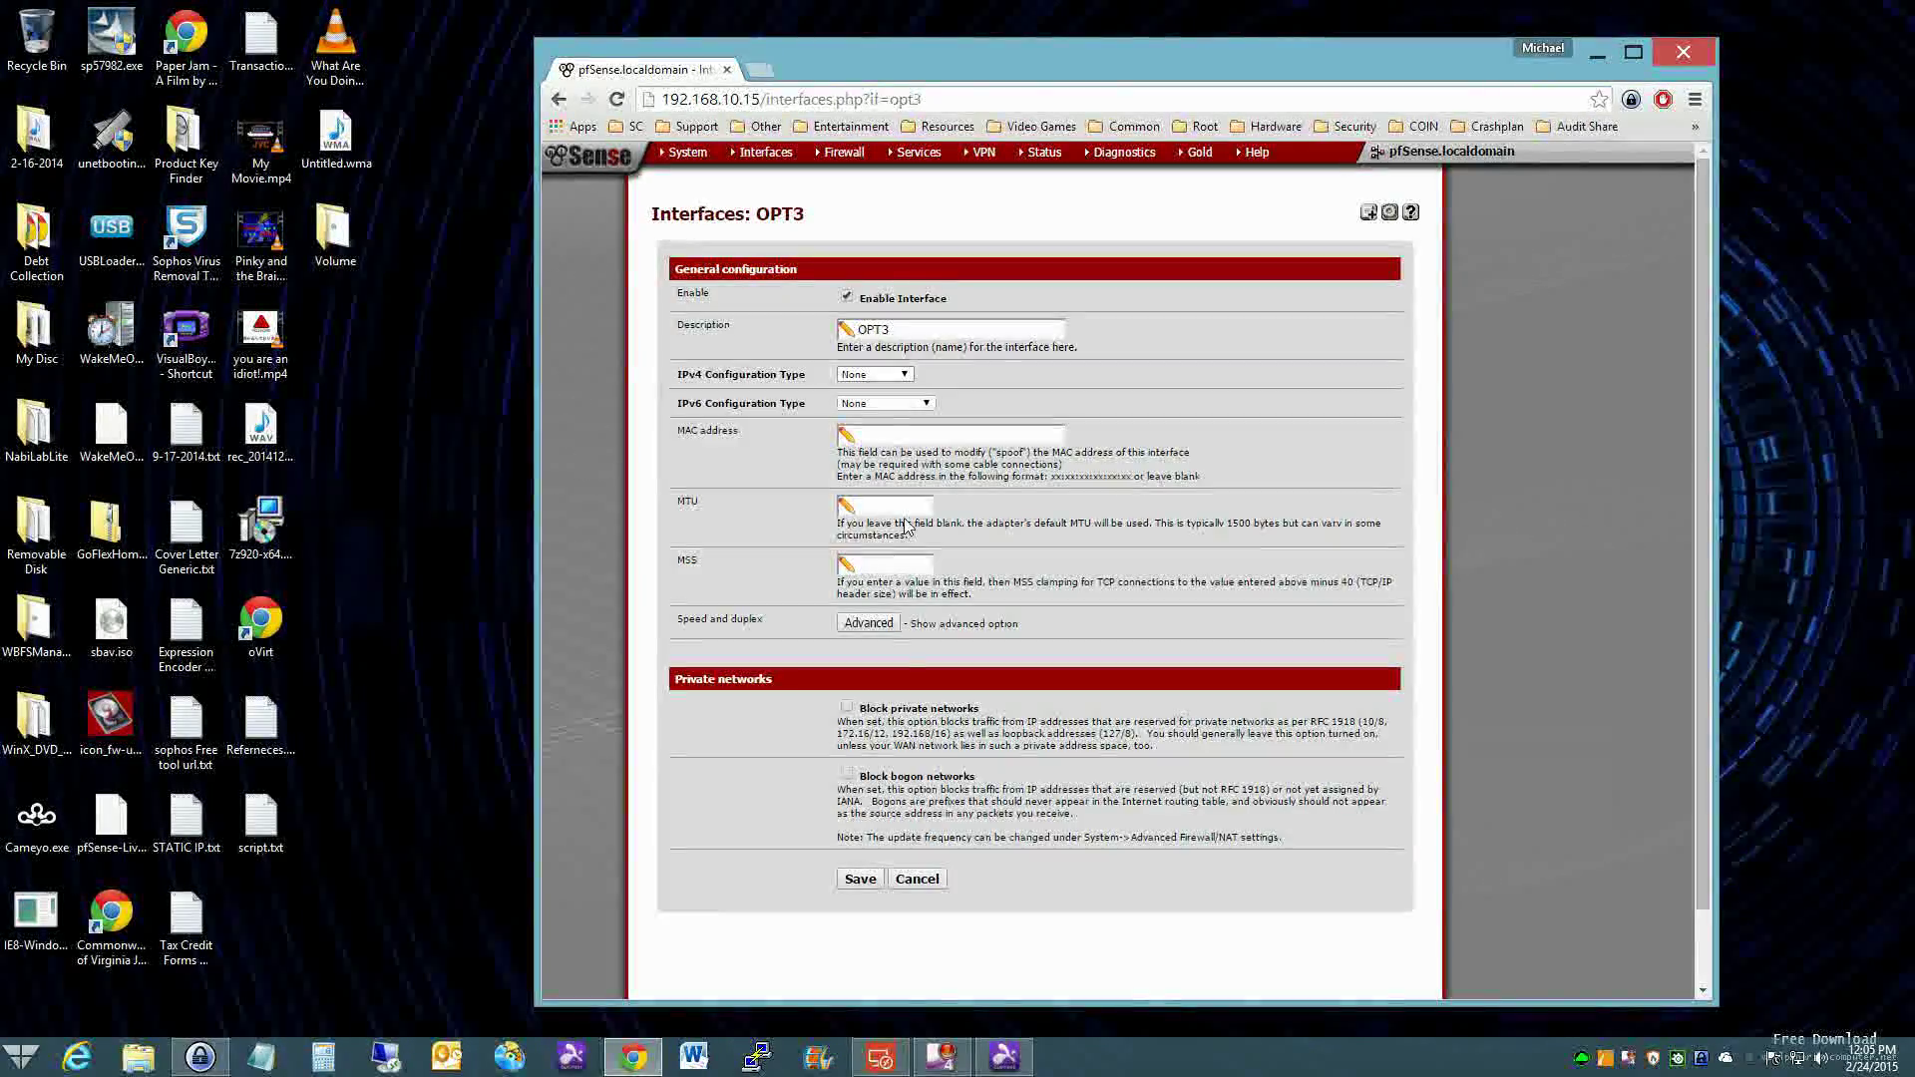
left_click(863, 887)
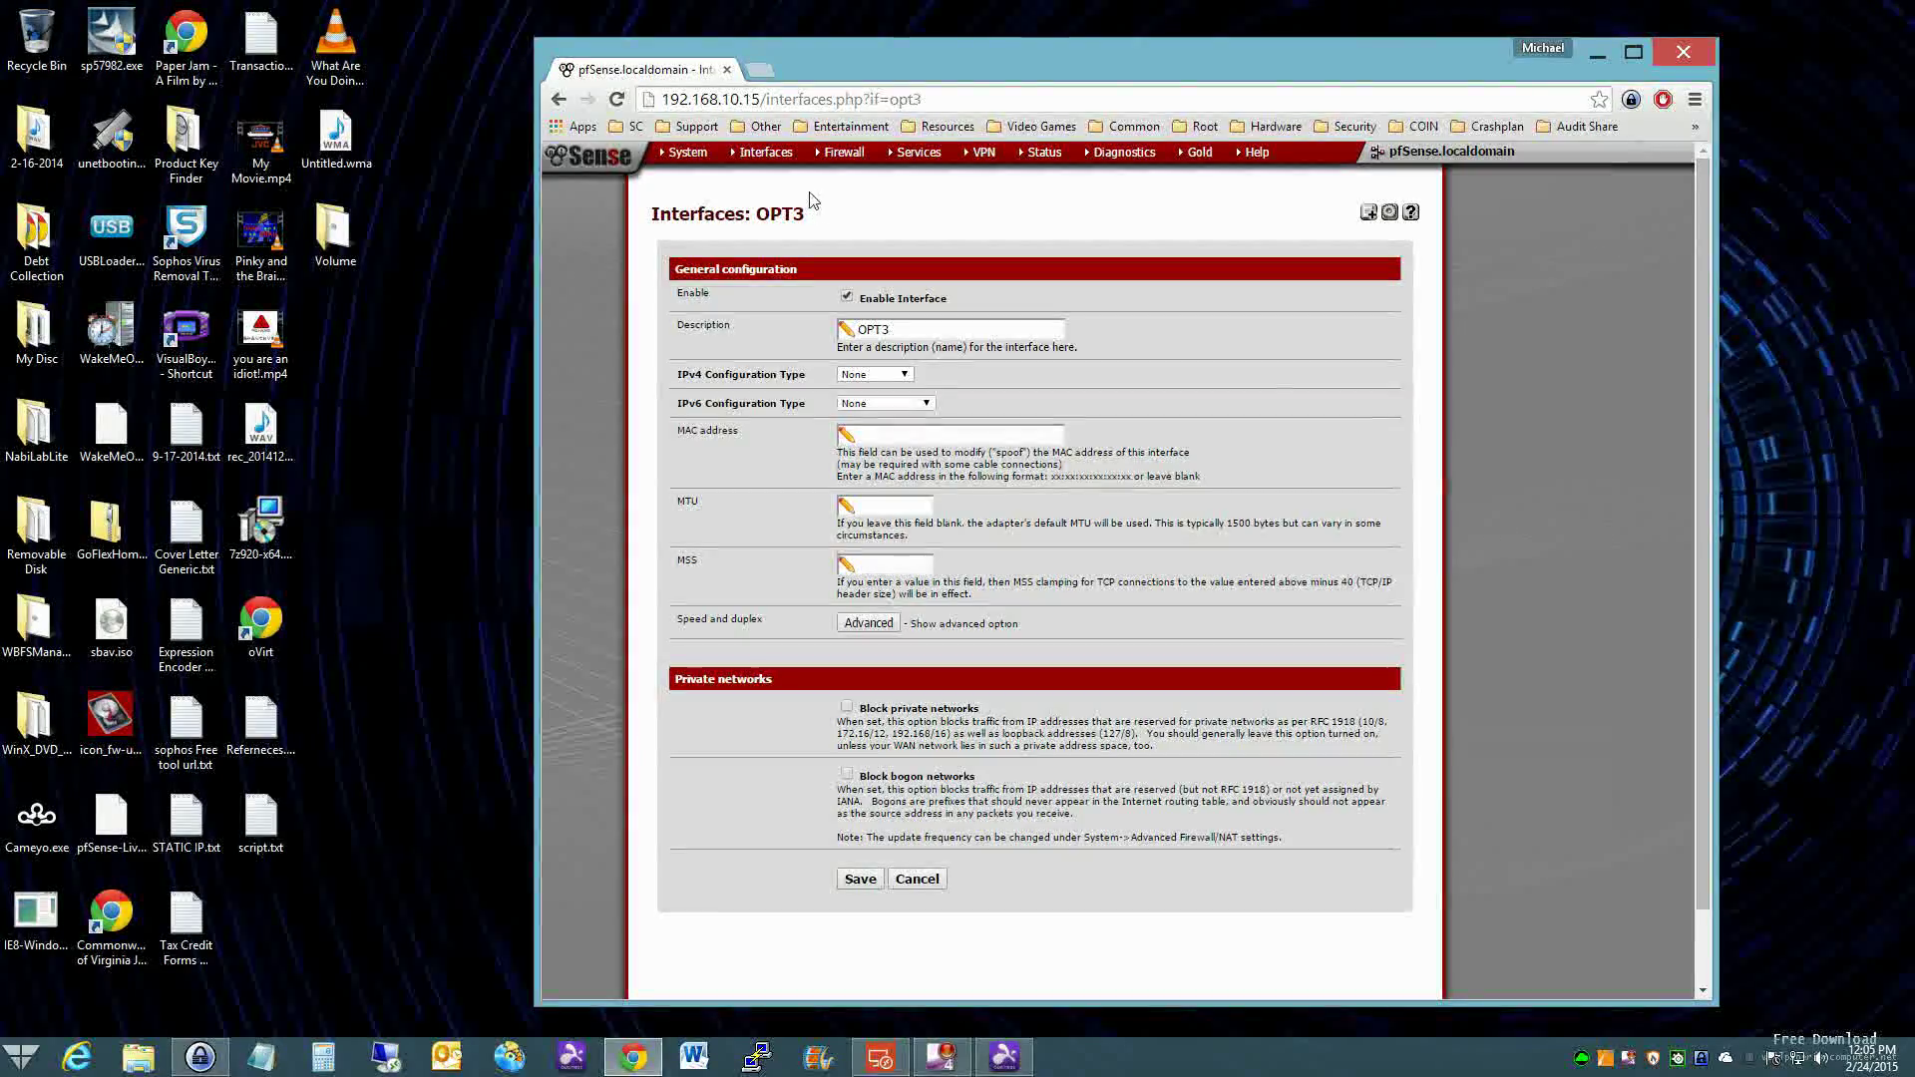
Examine the firewall rules of the OPT1 and OPT3 interfaces
mouse_move(843, 157)
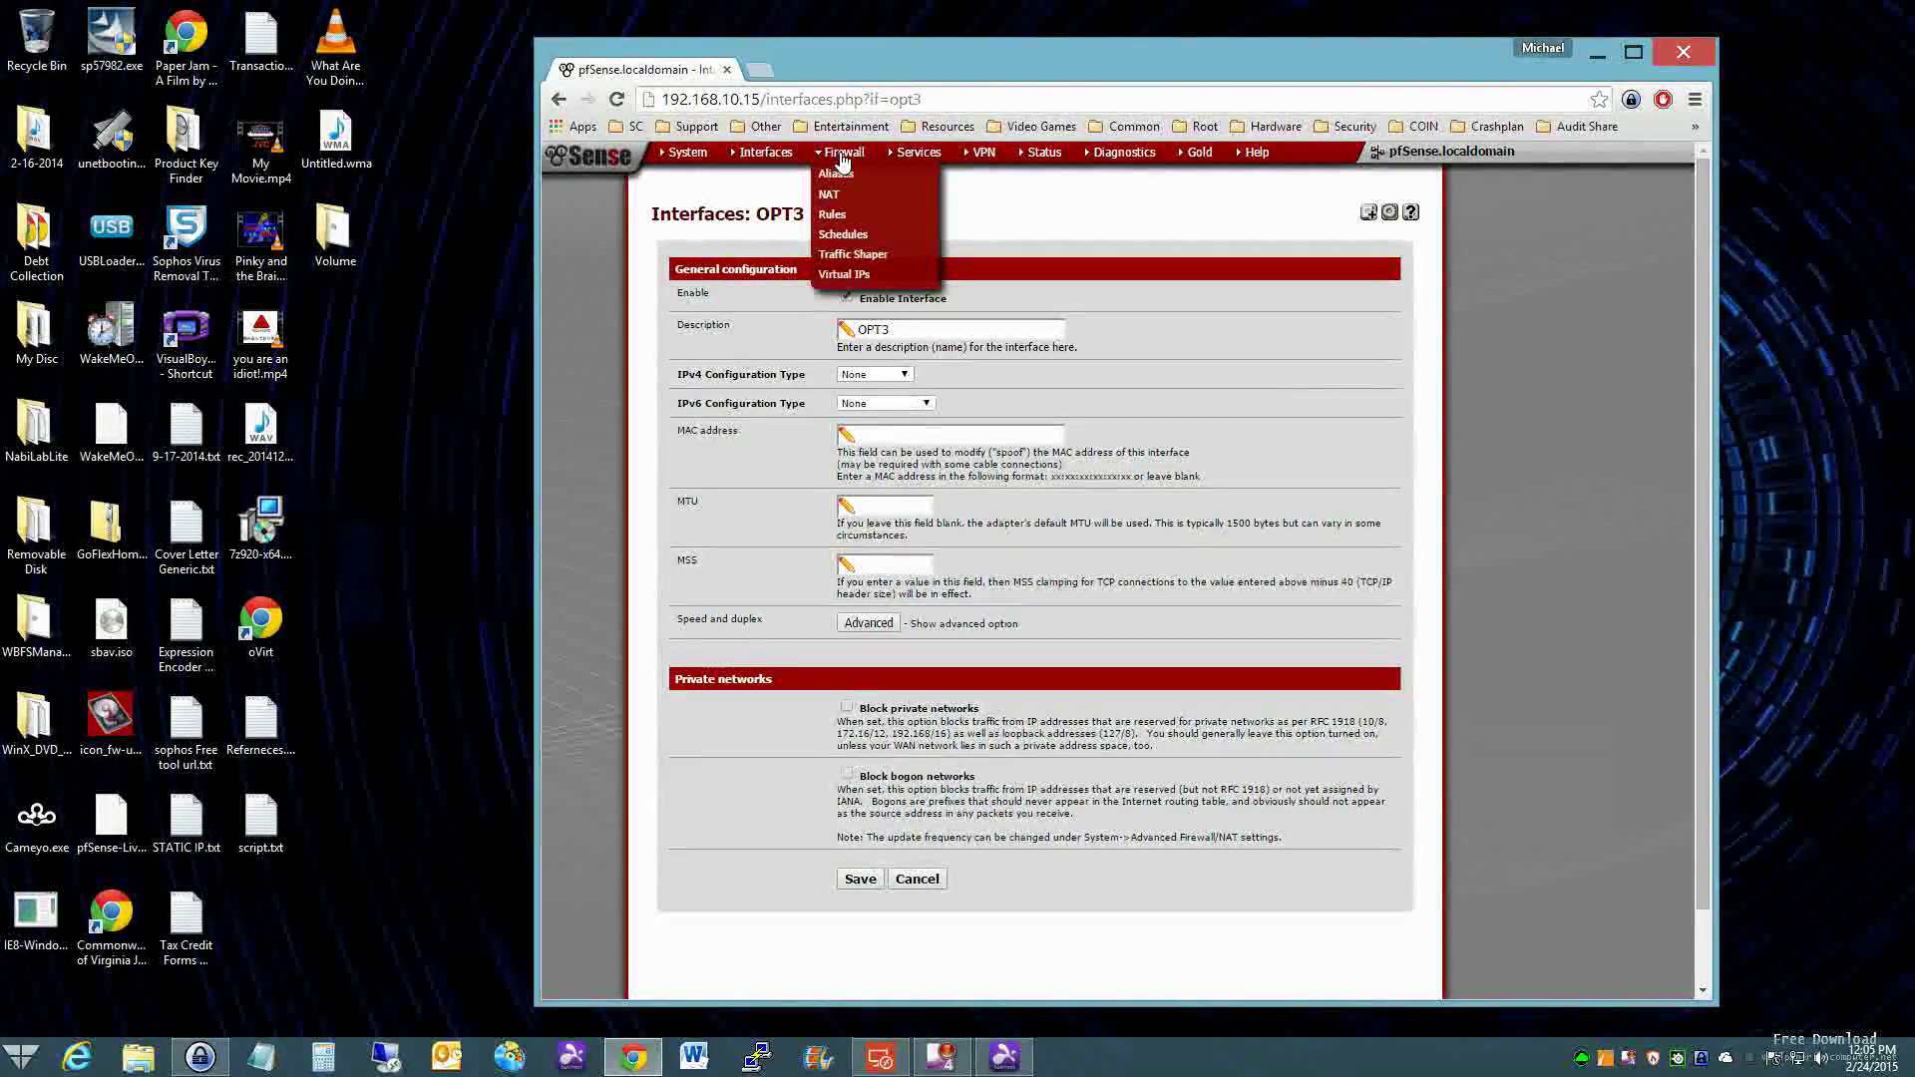
left_click(834, 215)
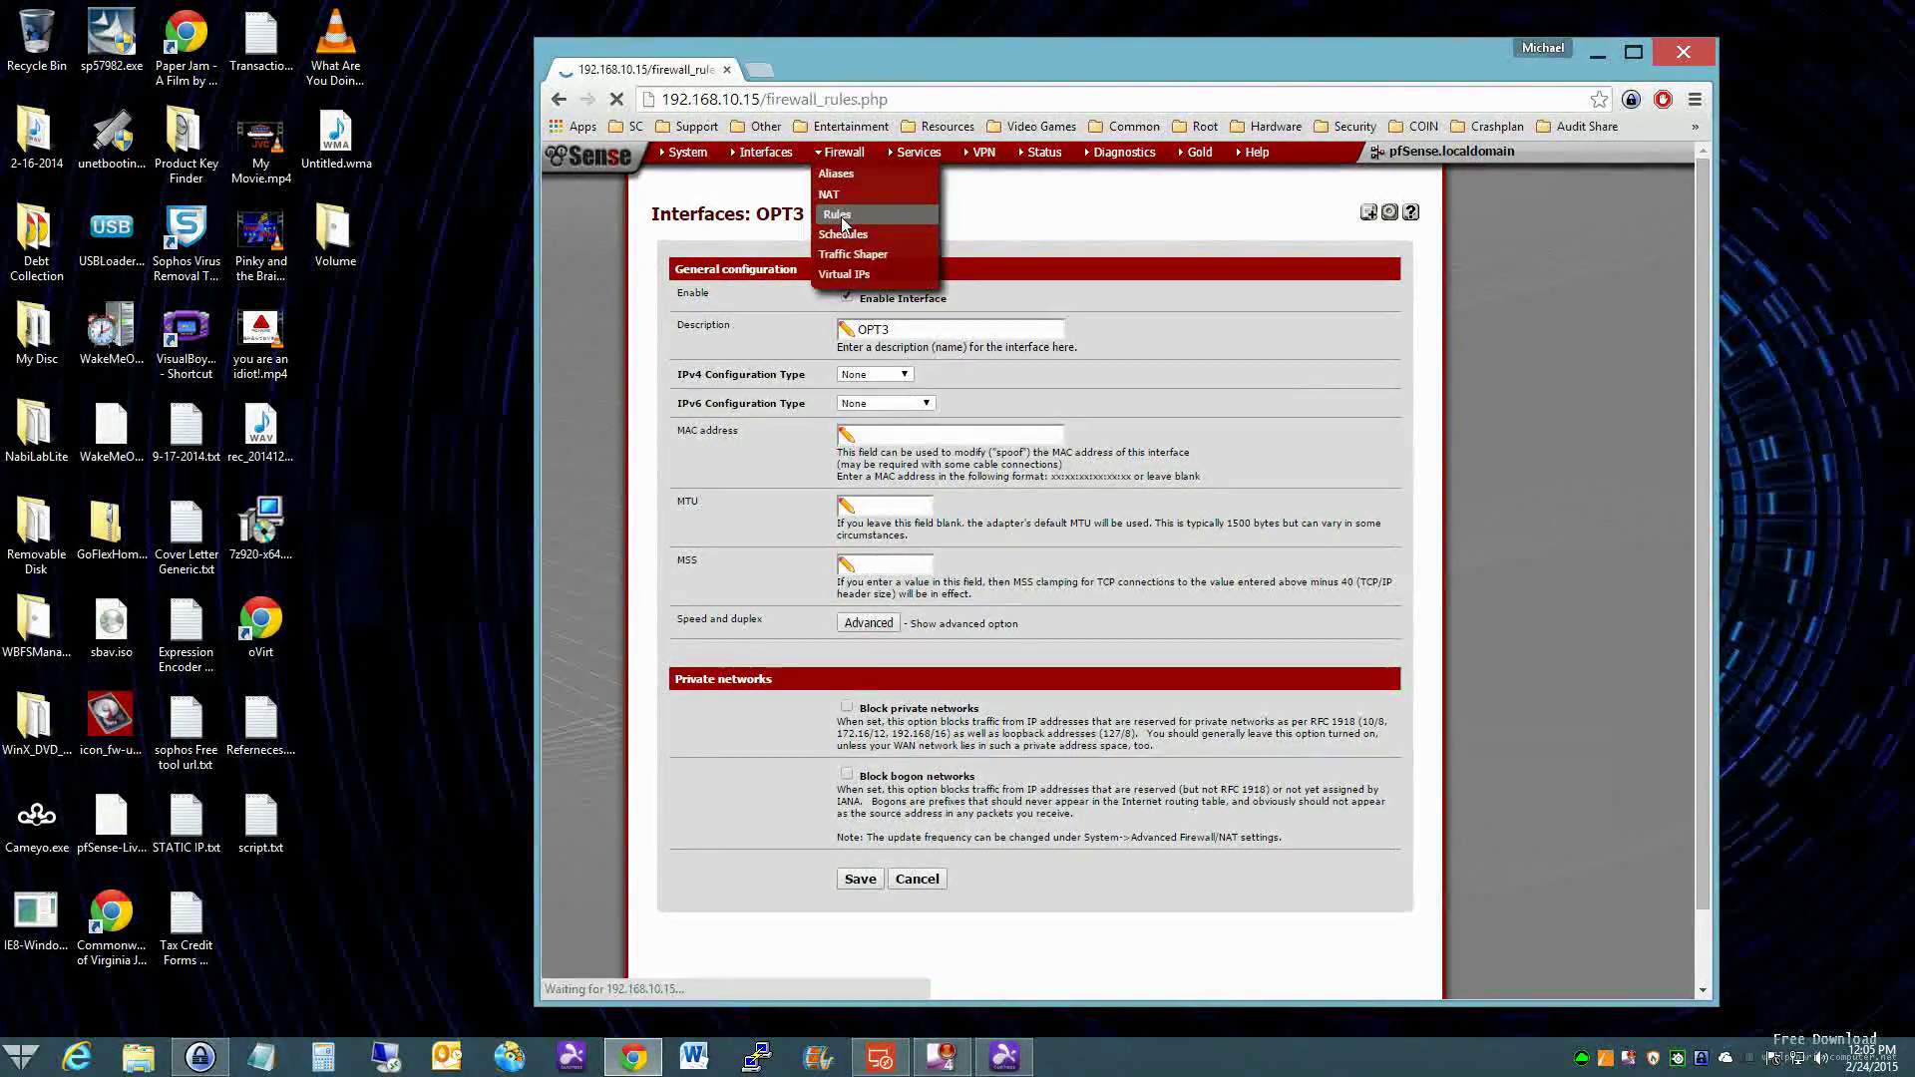
left_click(808, 255)
left_click(896, 253)
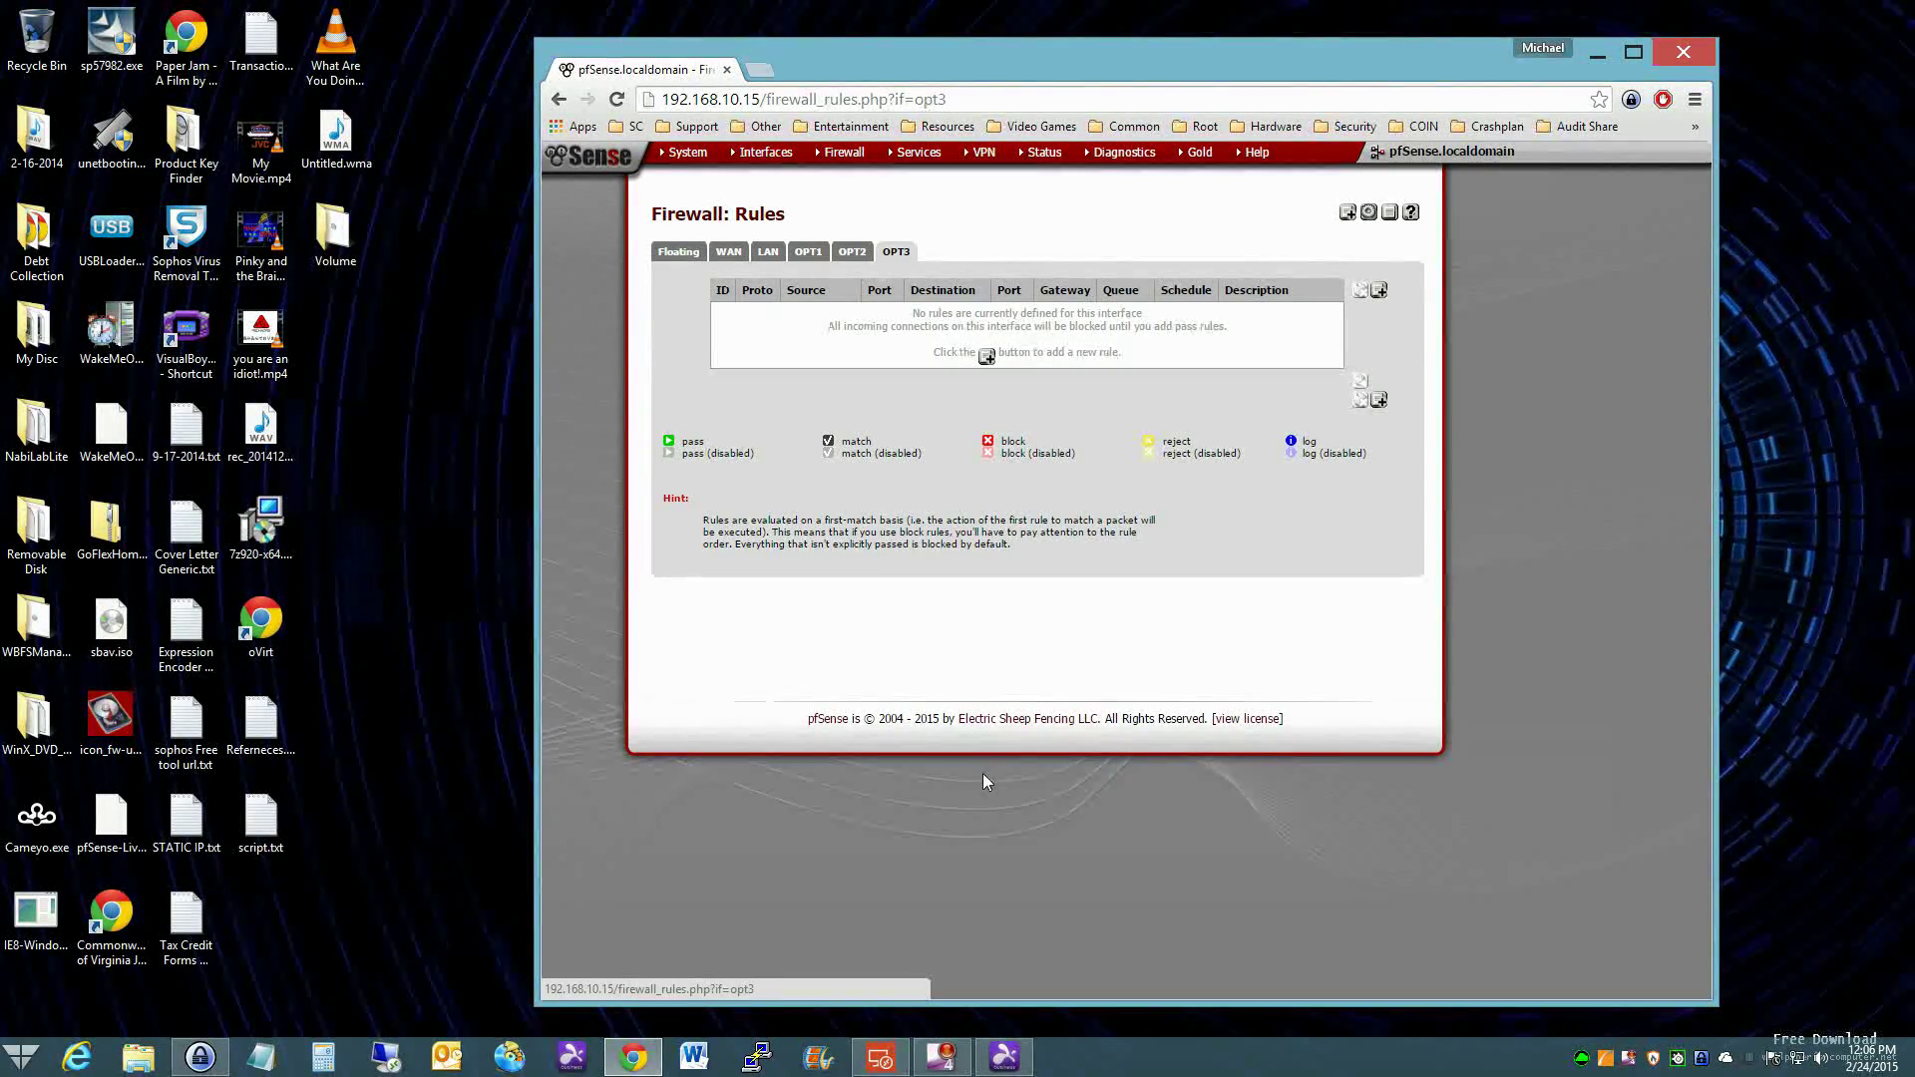
Switch to Splashtop Business, connect to the (WECN) Sound-Room computer and view the firewall aliases in its pfSense session
left_click(1009, 1059)
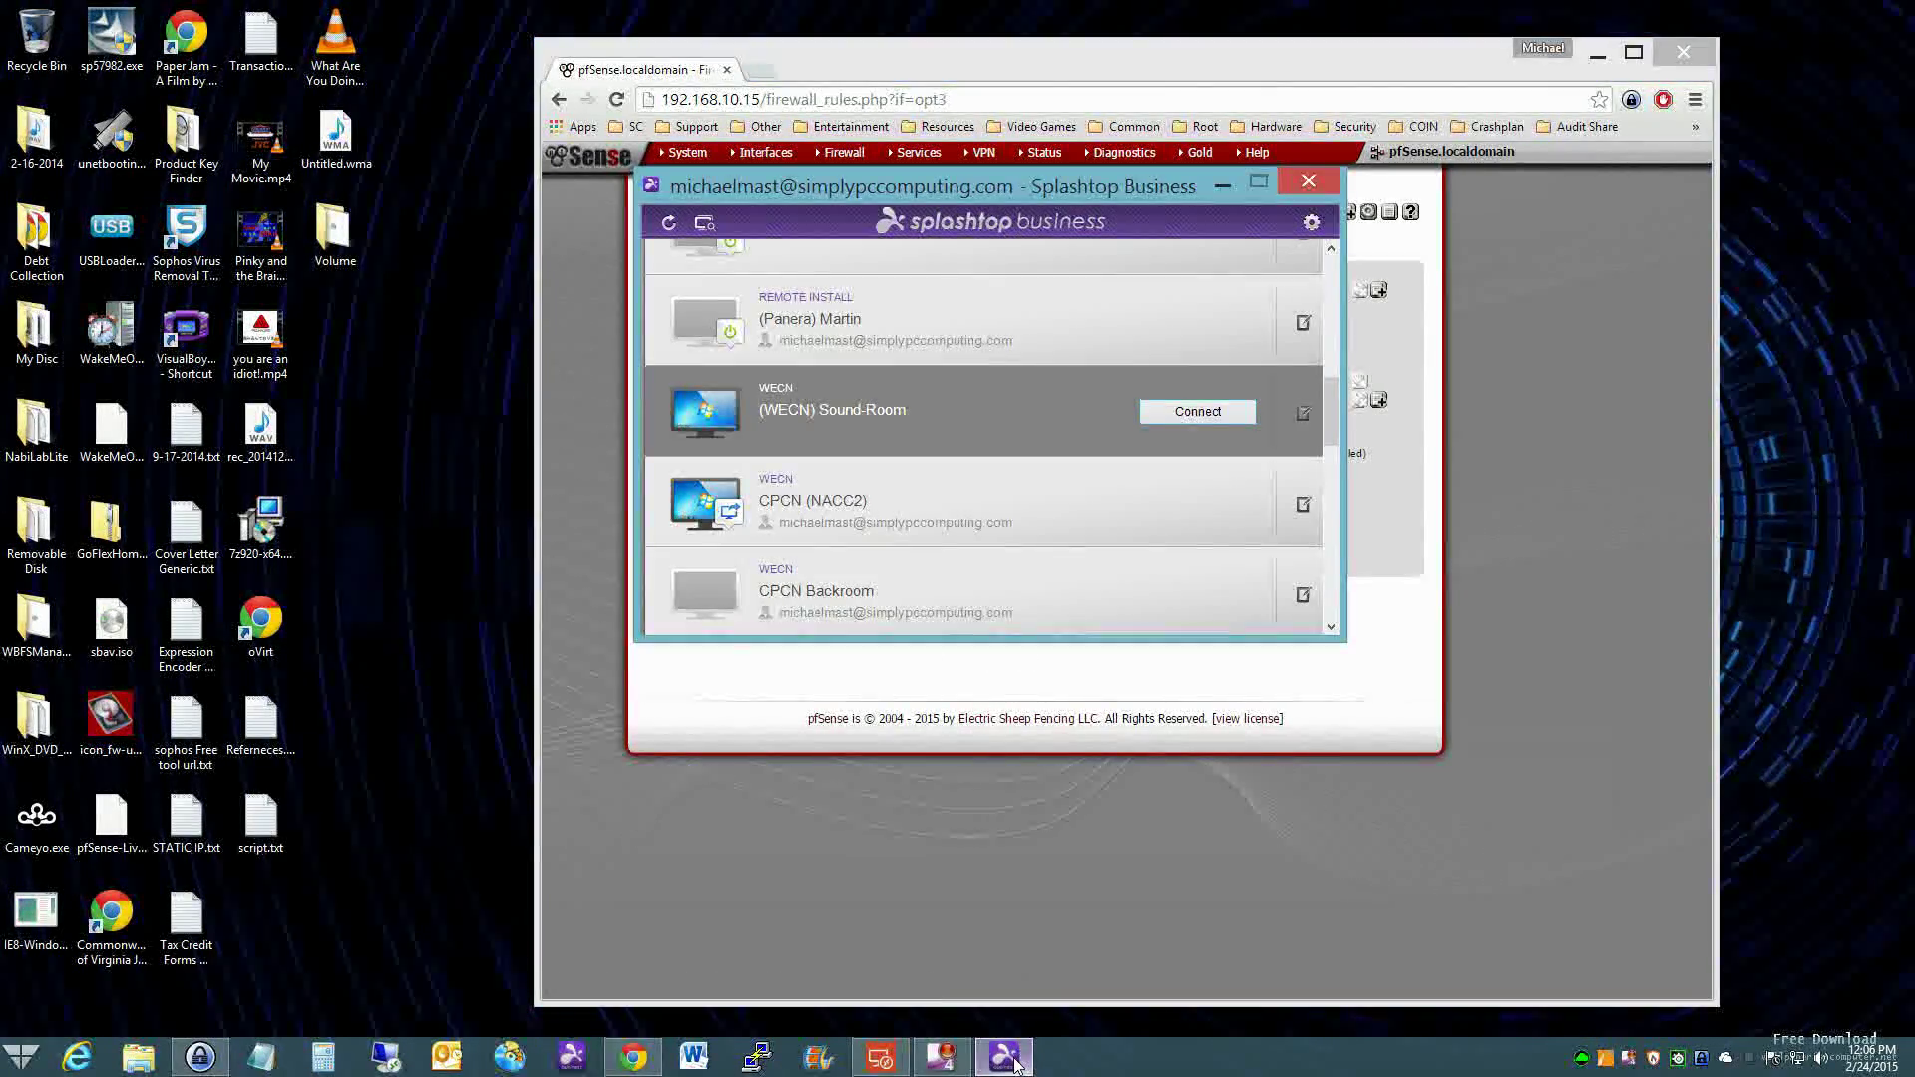
left_click(1182, 421)
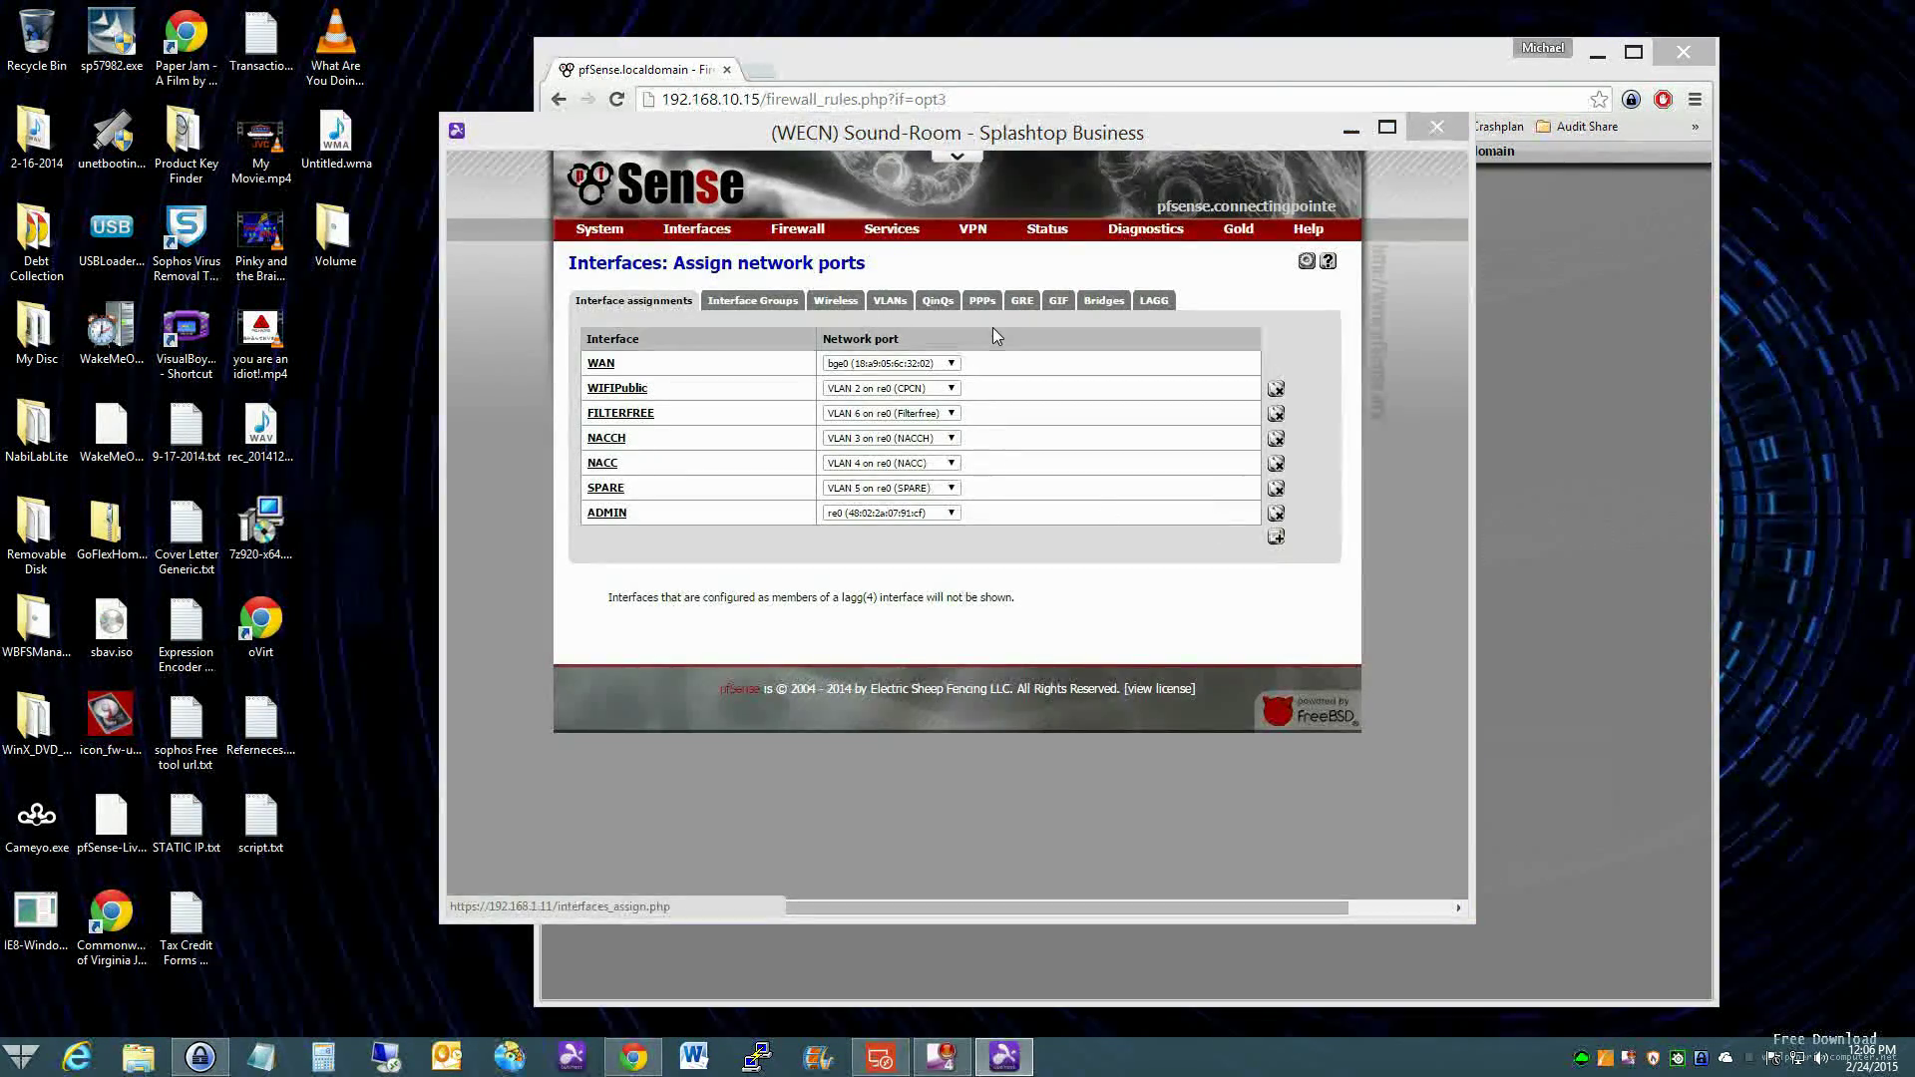
mouse_move(798, 235)
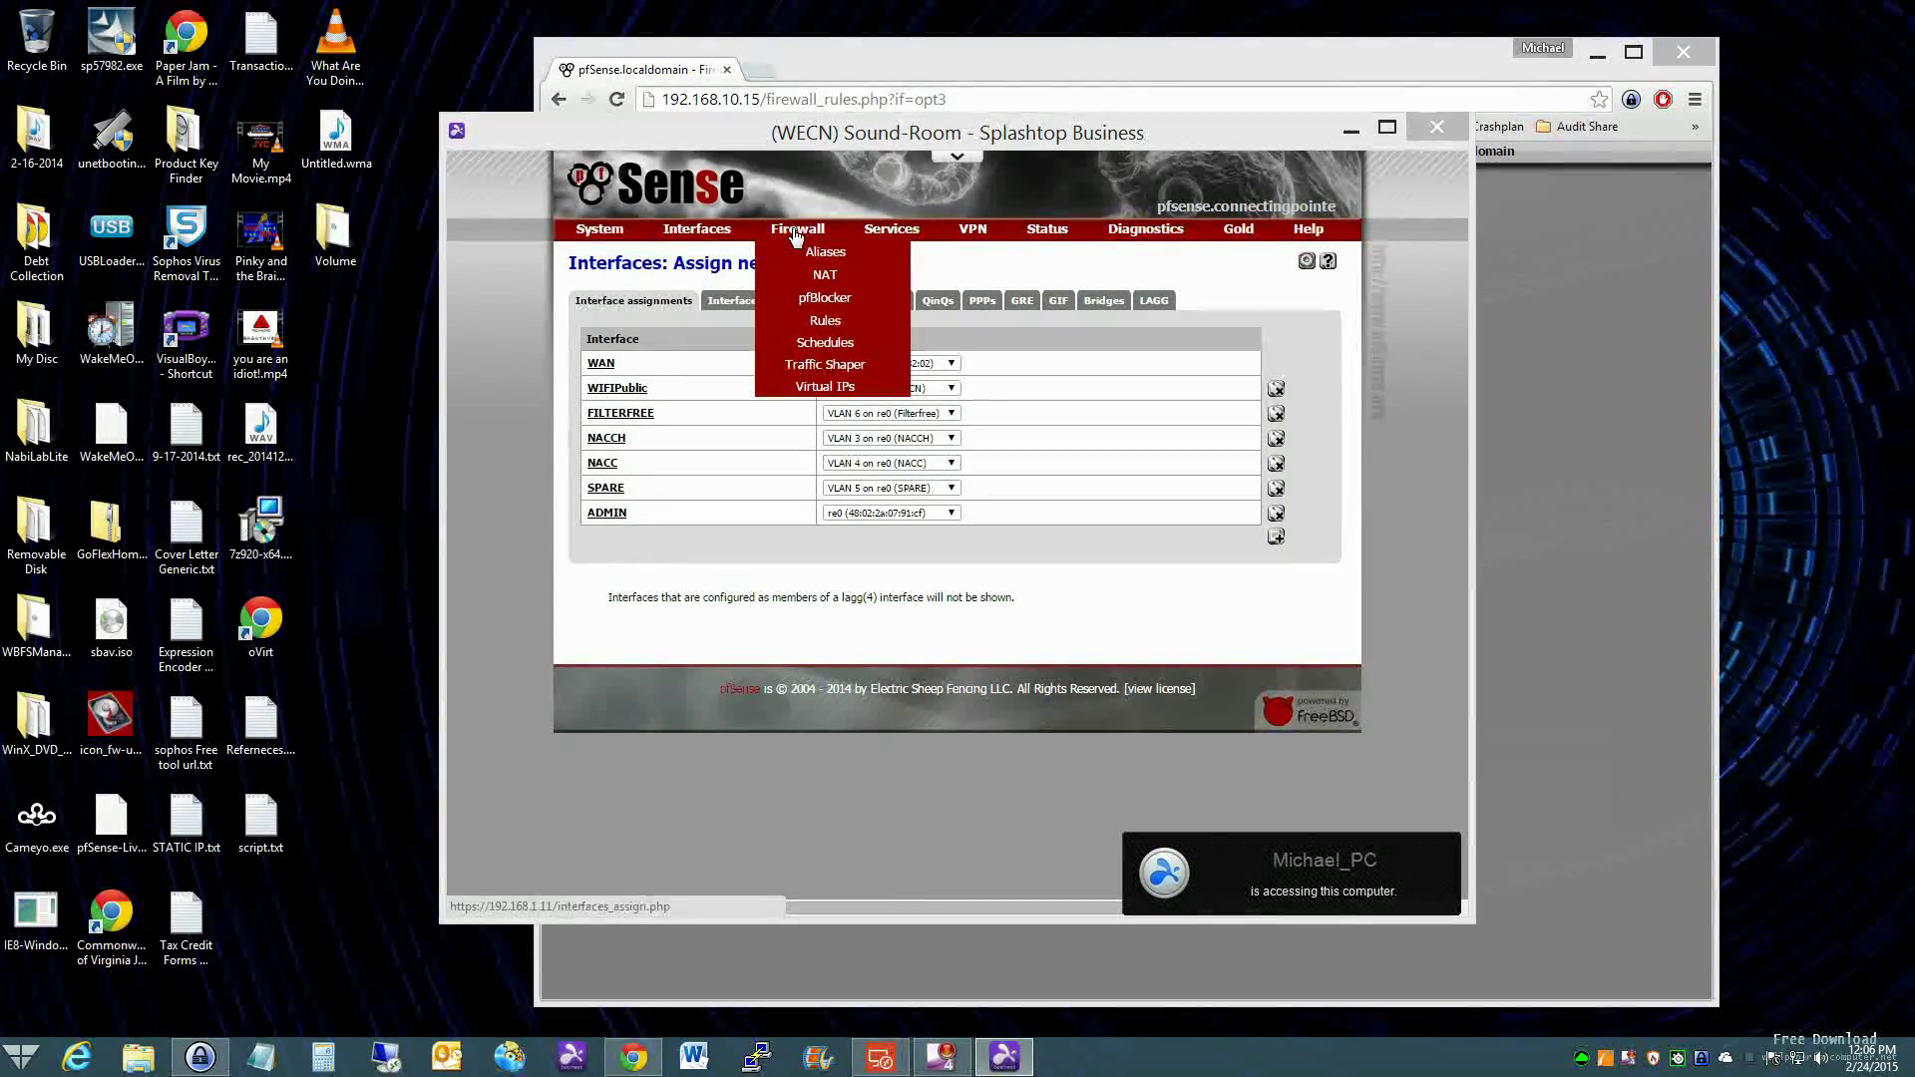
left_click(824, 253)
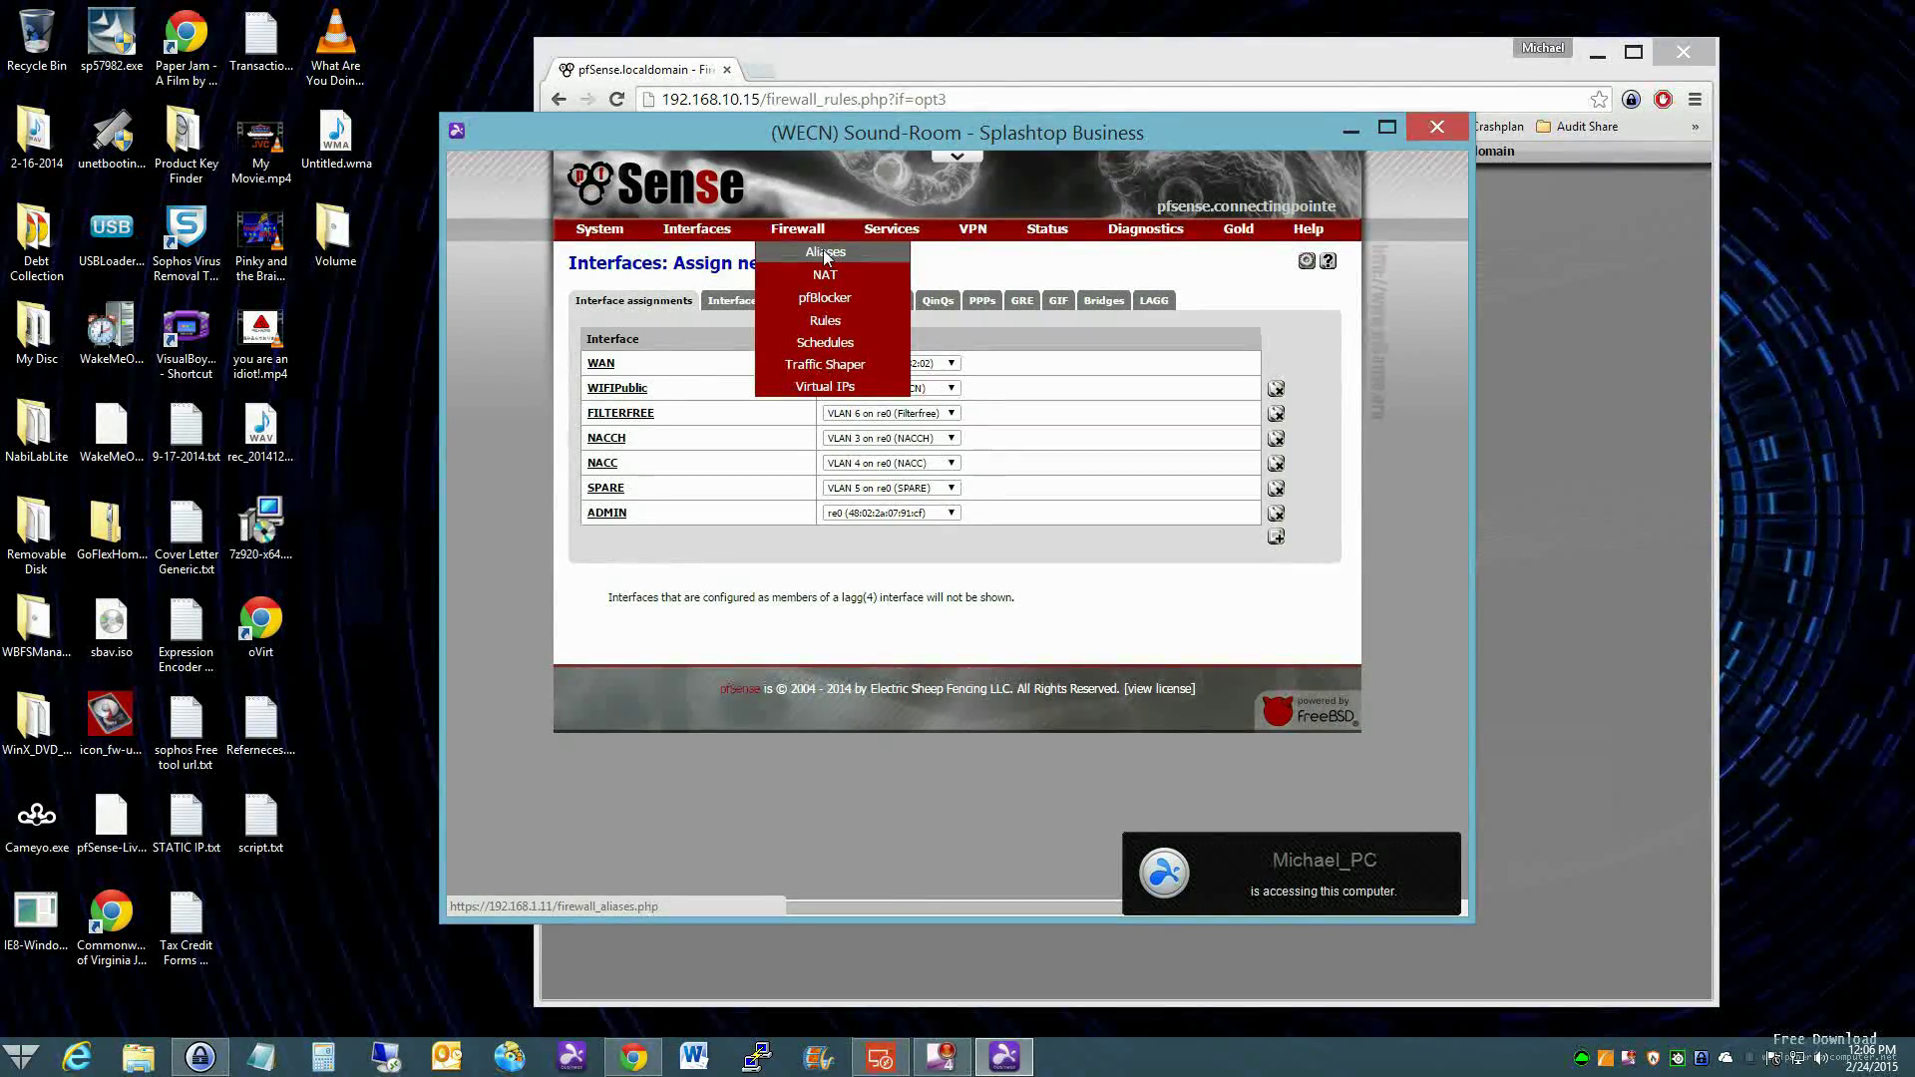
left_click(824, 254)
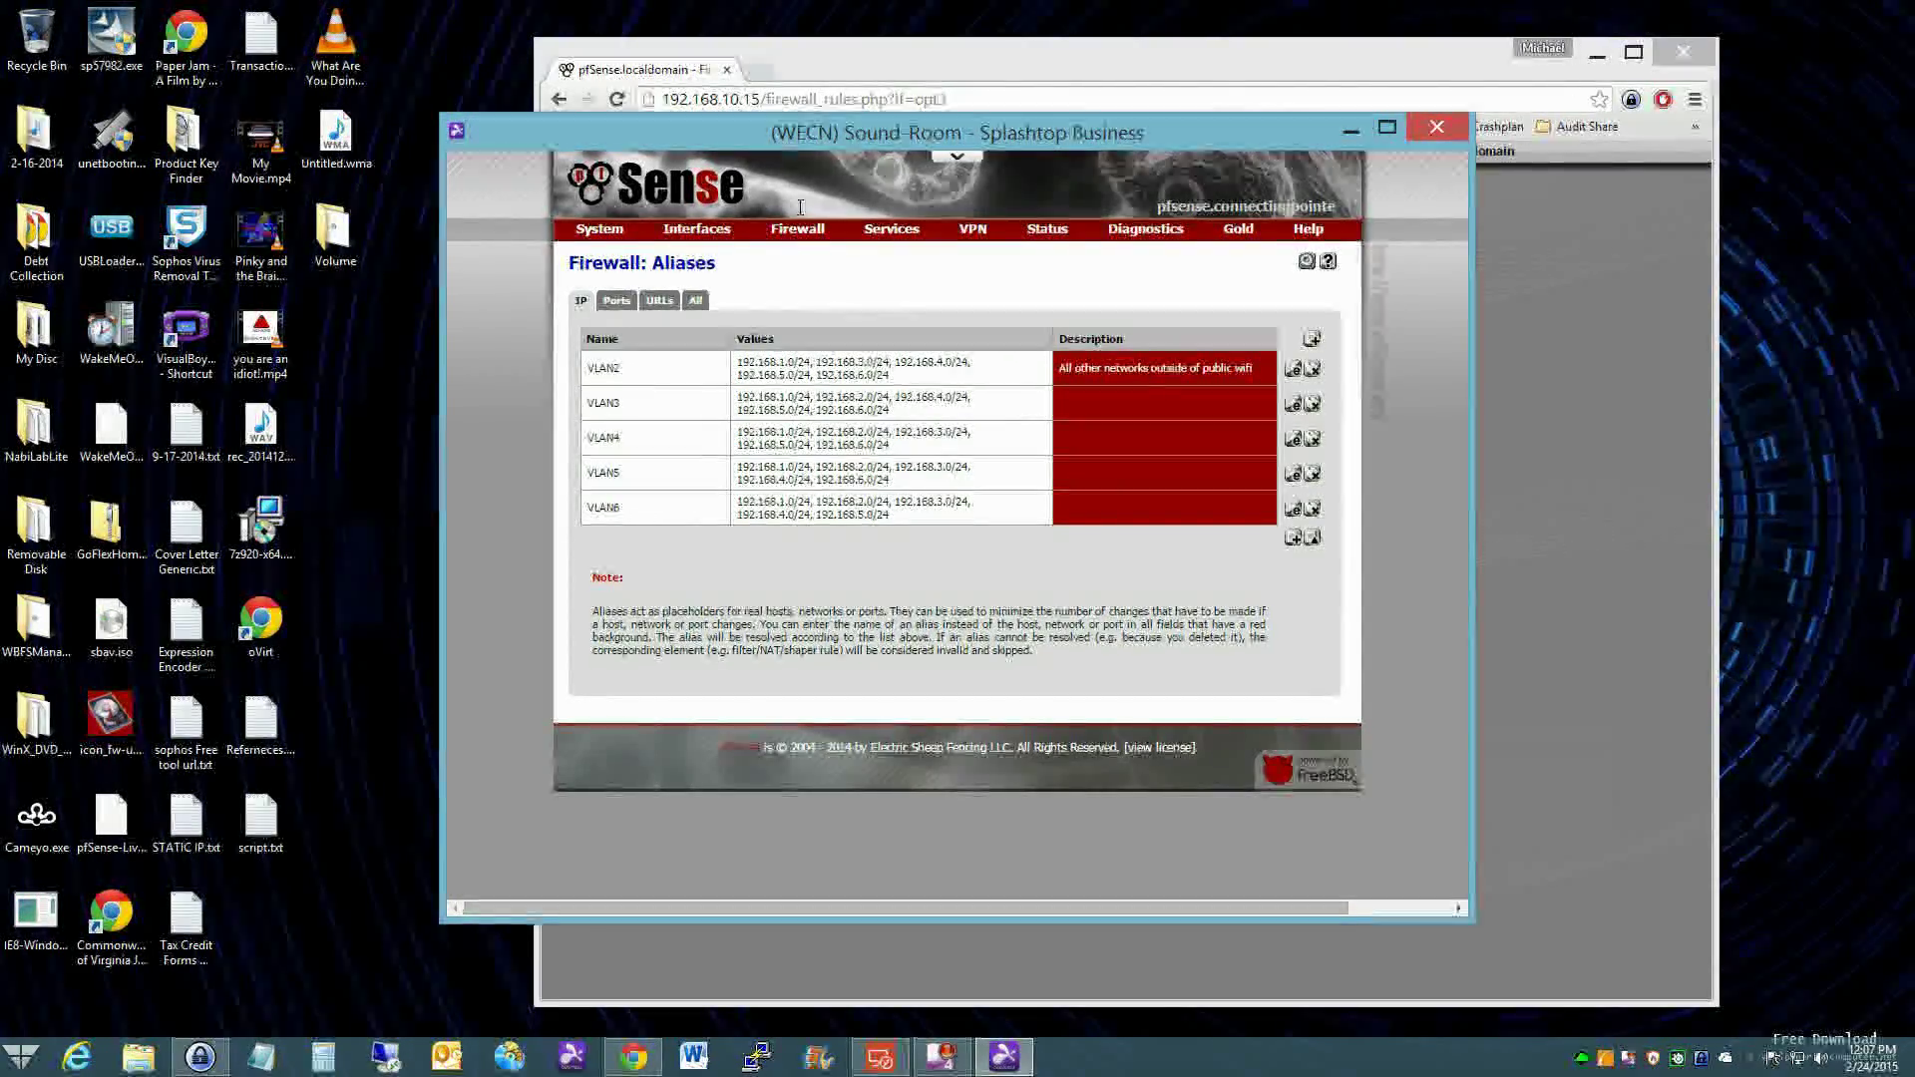
Examine the WIFIPUBLIC firewall rules and the networks in the VLAN2 alias, then open the pass rule with destination ! VLAN2 for editing
mouse_move(797, 234)
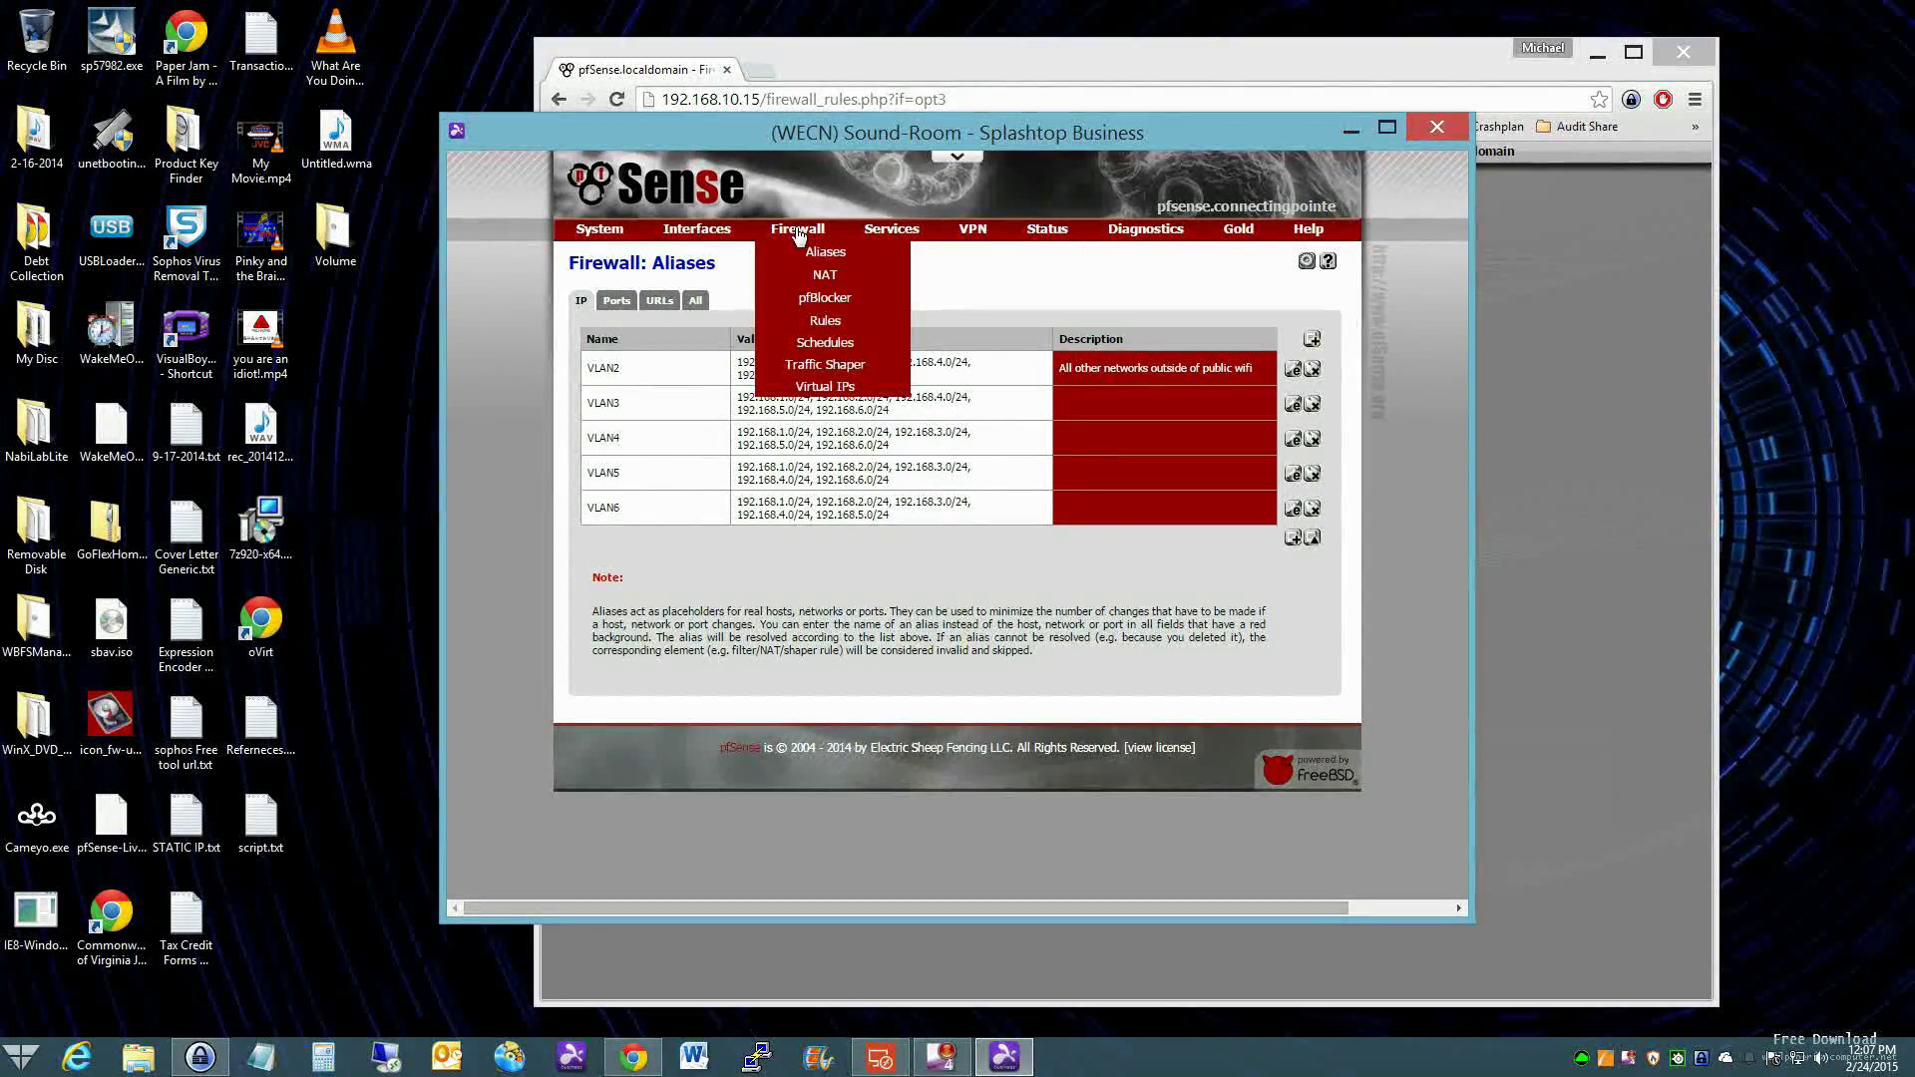
left_click(824, 320)
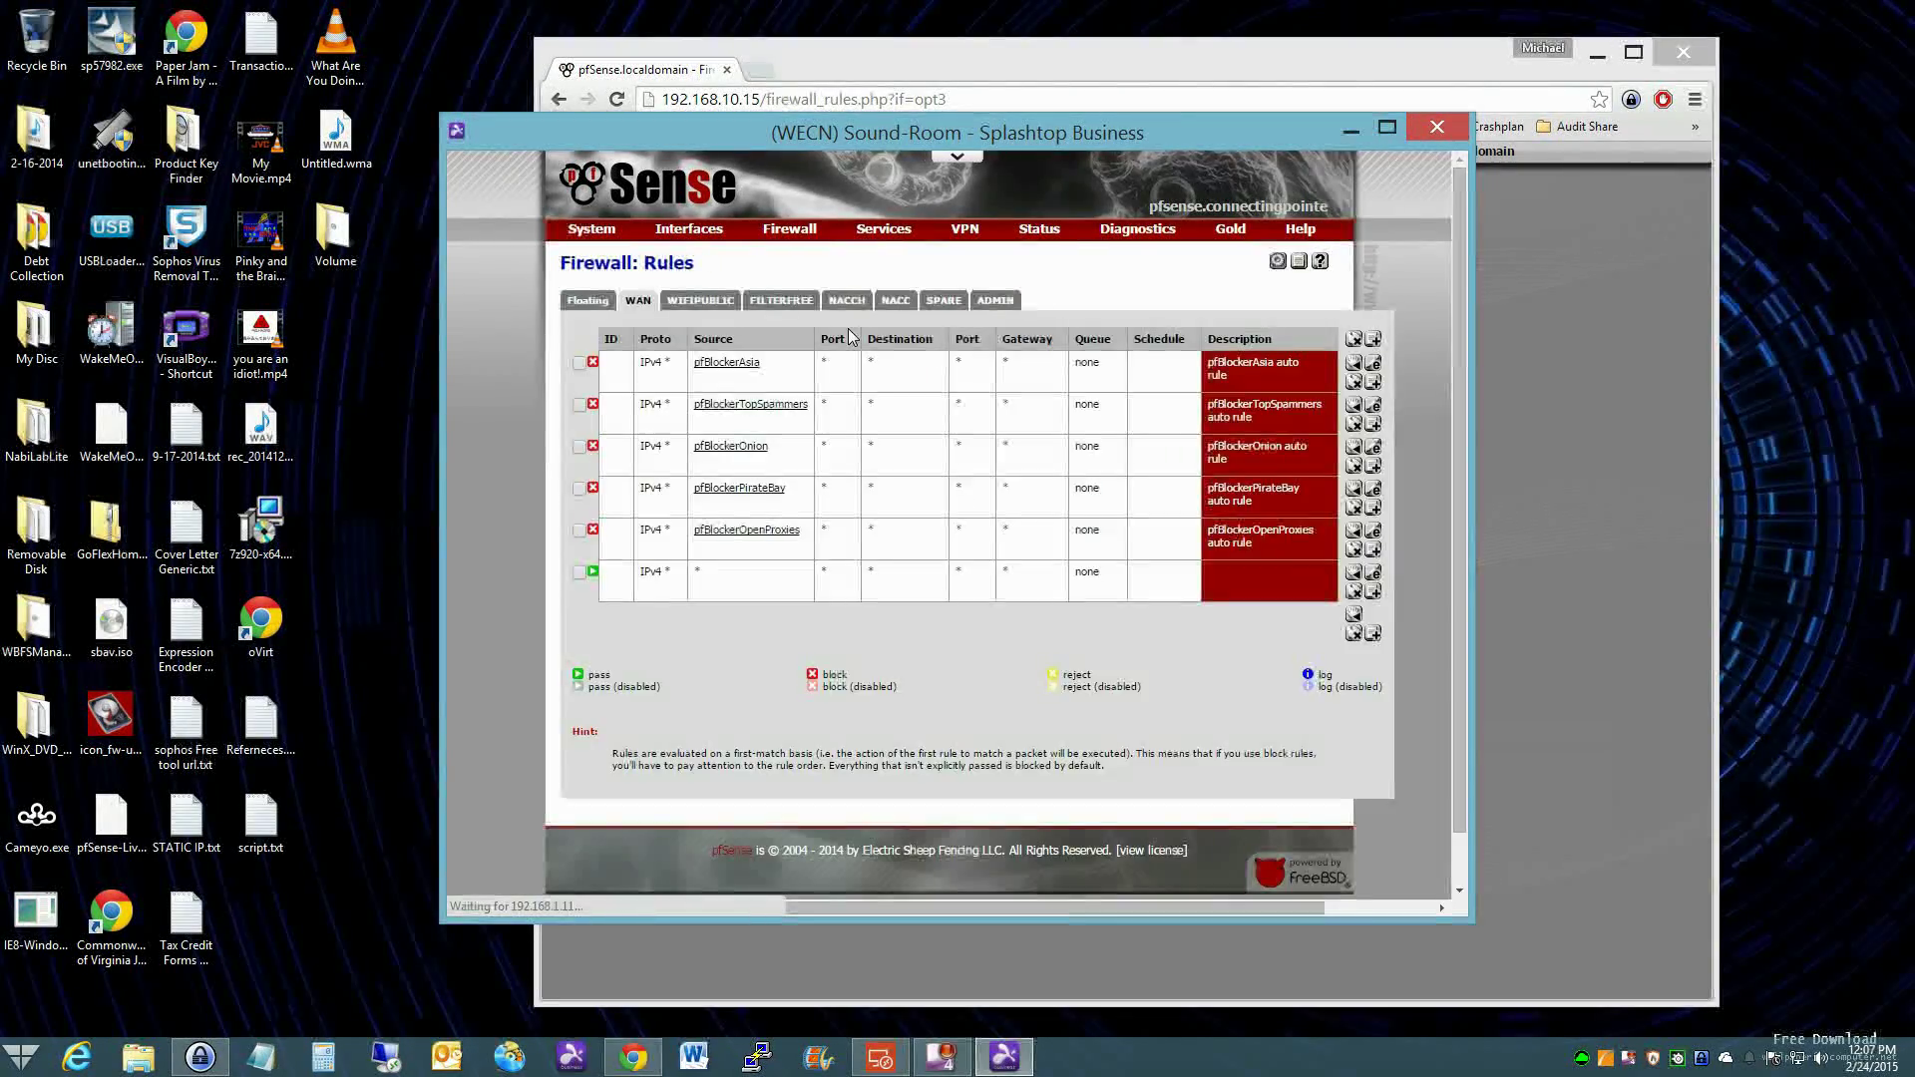
left_click(702, 302)
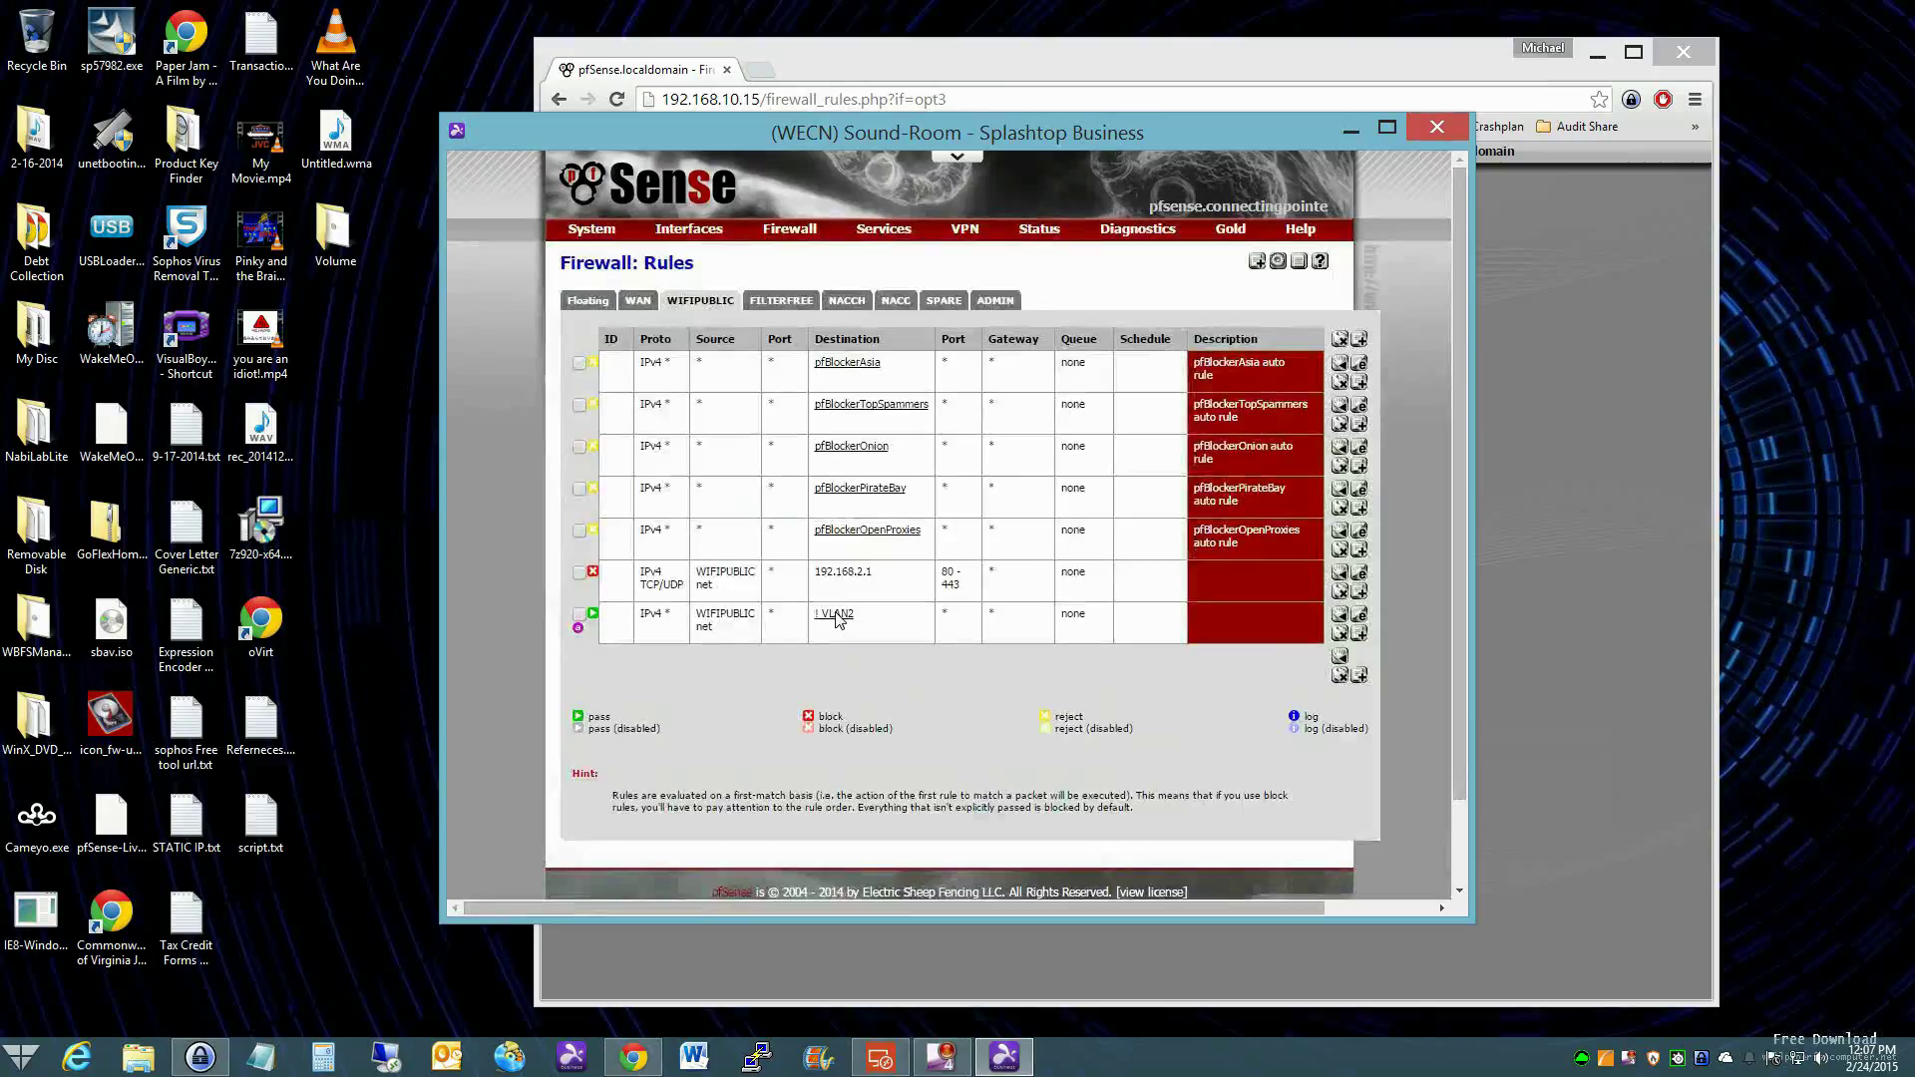
mouse_move(838, 619)
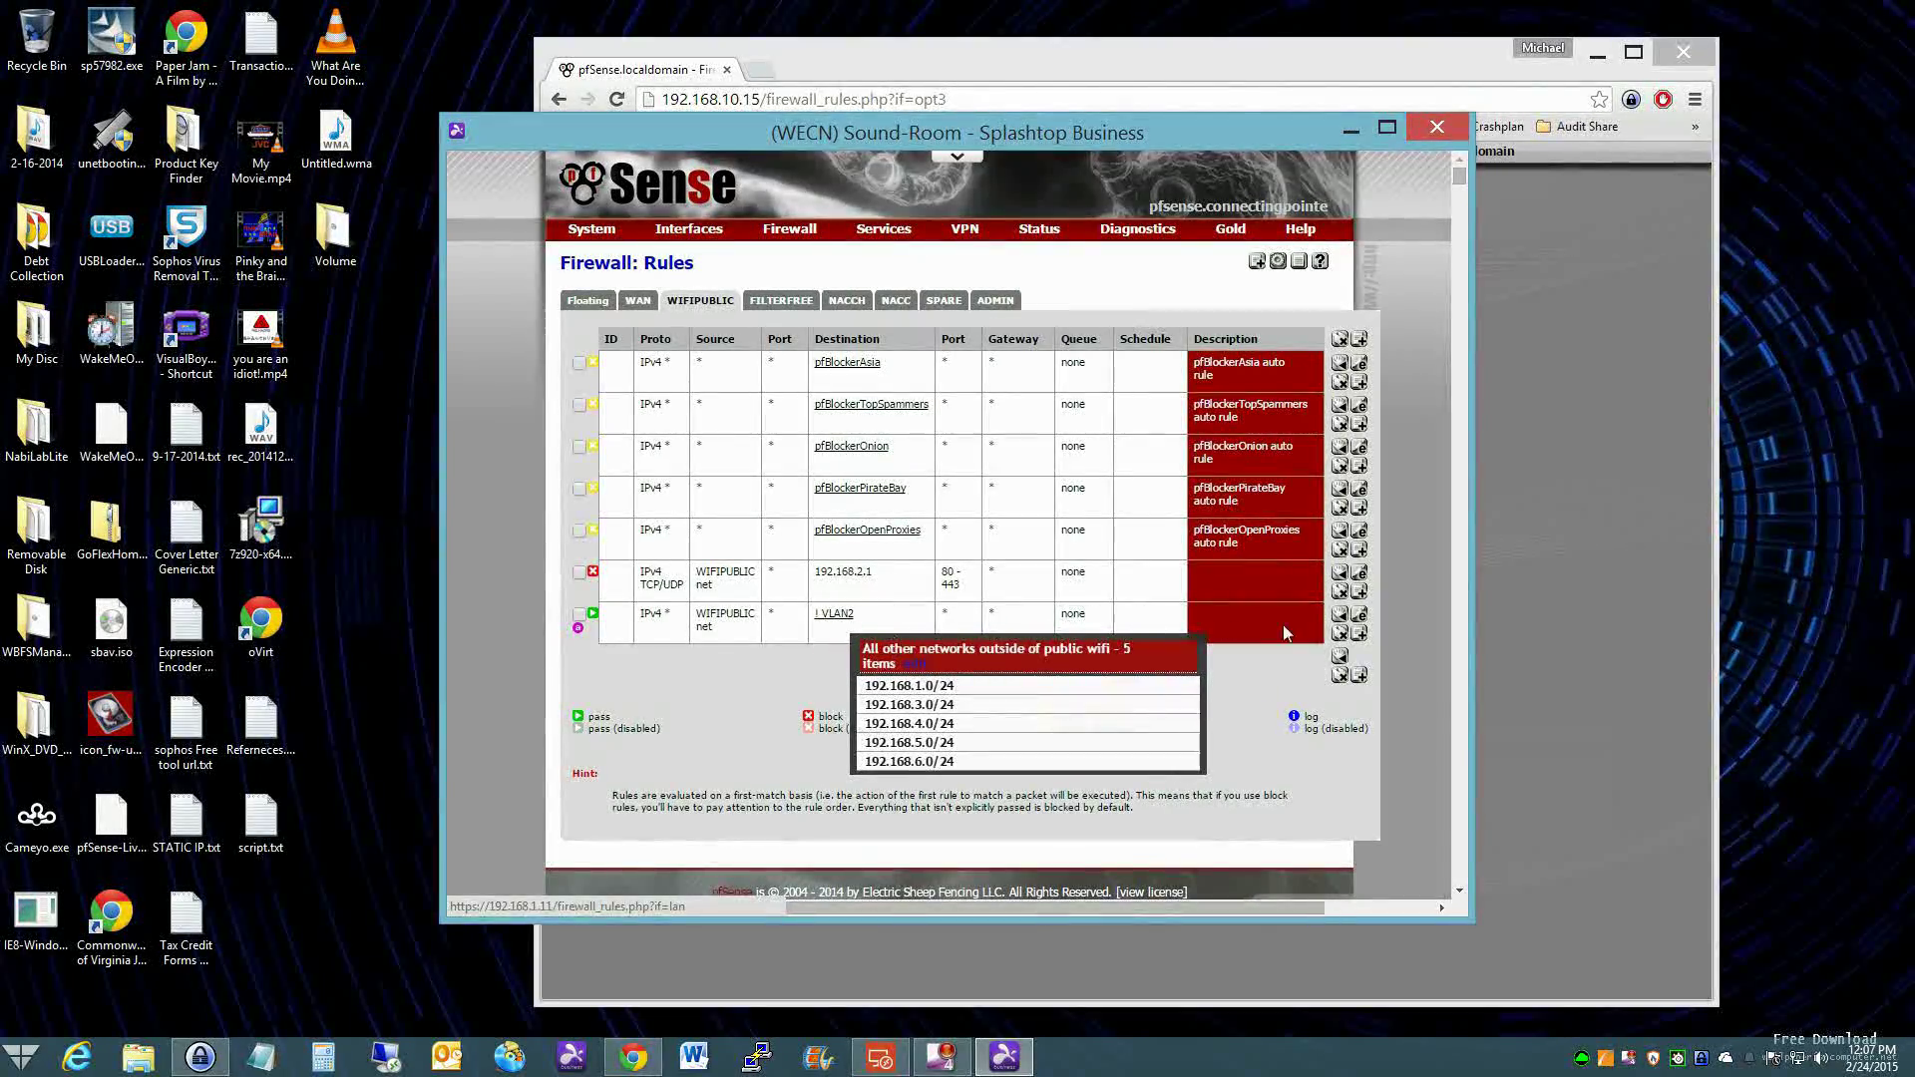
left_click(1363, 621)
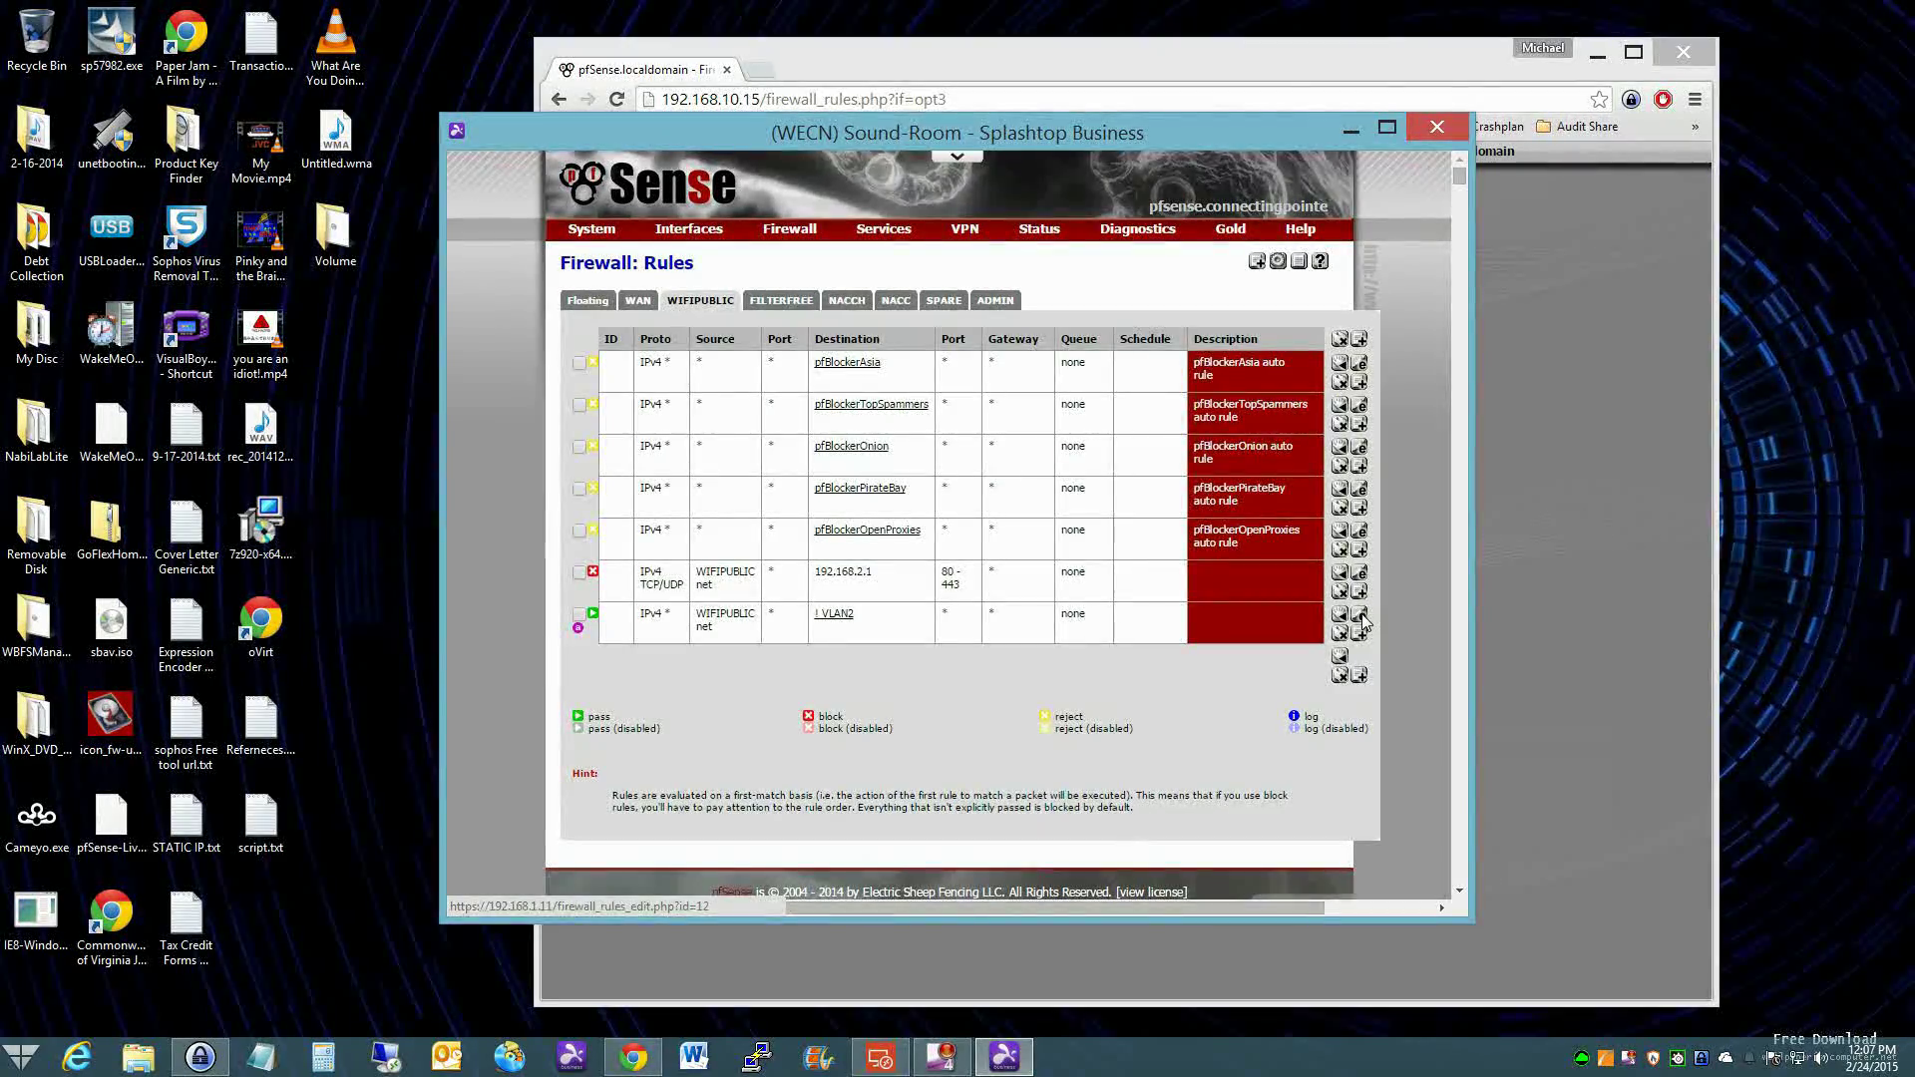